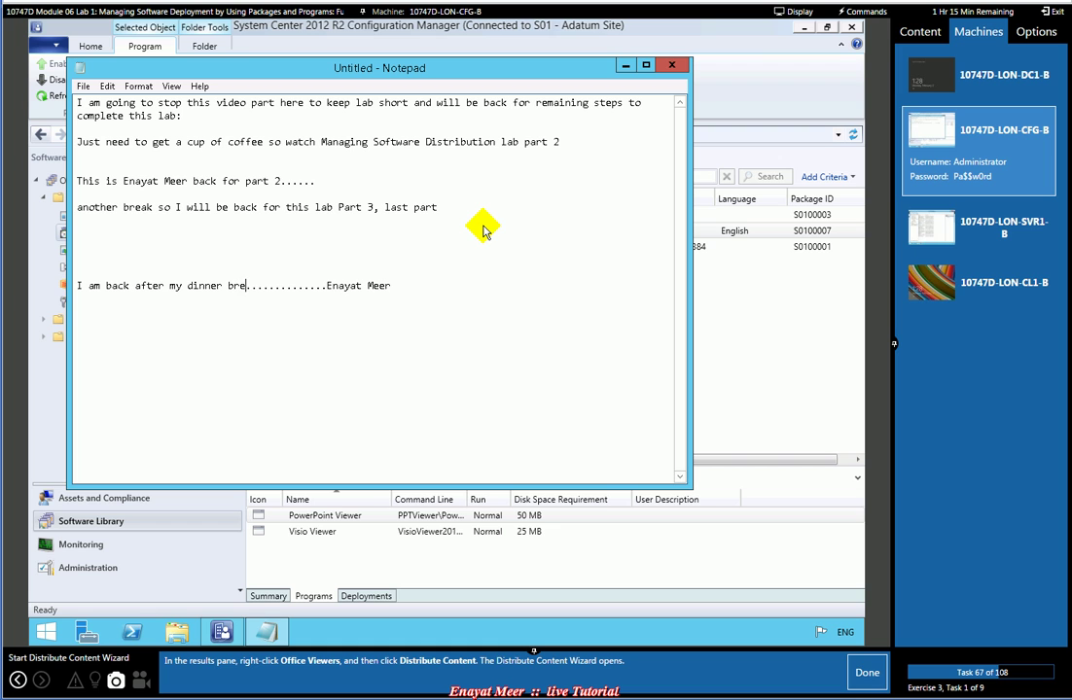
# Switch to the WordPad lab notes and append "performing now.............." to the "Lab Part 3:" heading
pyautogui.click(499, 299)
pyautogui.hotkey('alt', 'Tab')
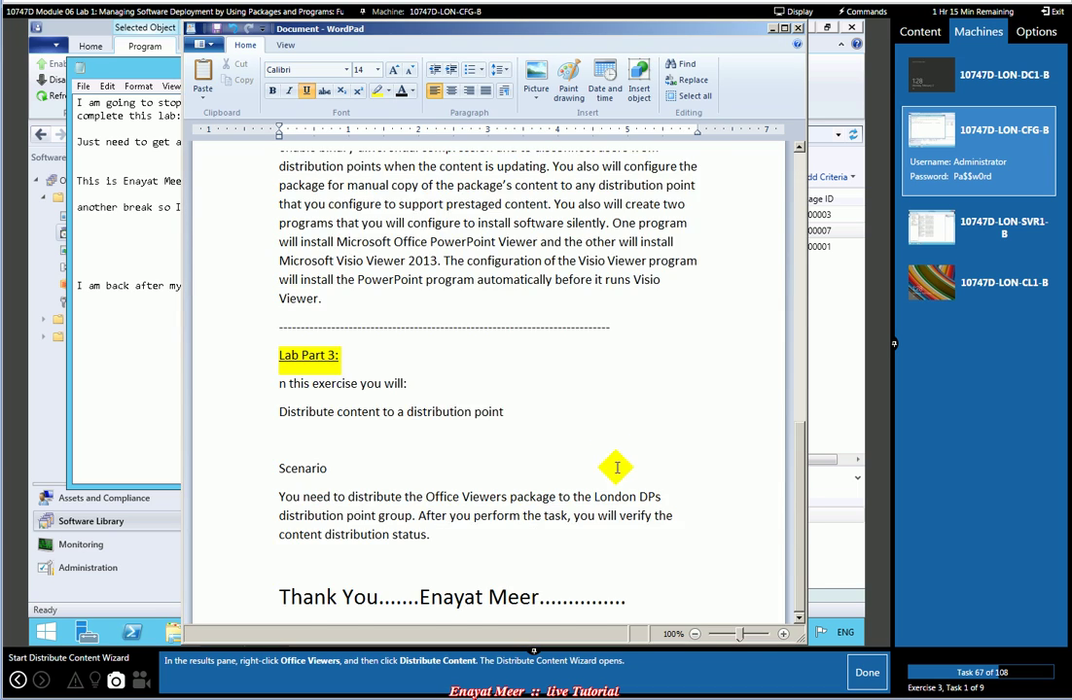
pyautogui.scroll(15, 585, 361)
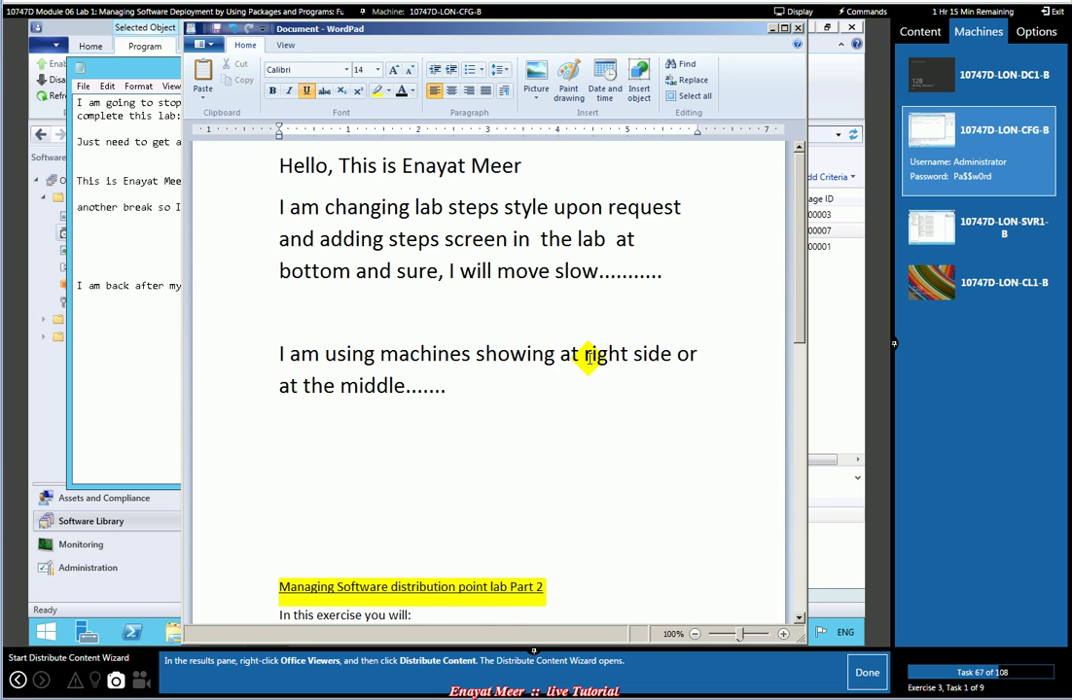
pyautogui.scroll(-10, 588, 356)
pyautogui.scroll(6, 590, 359)
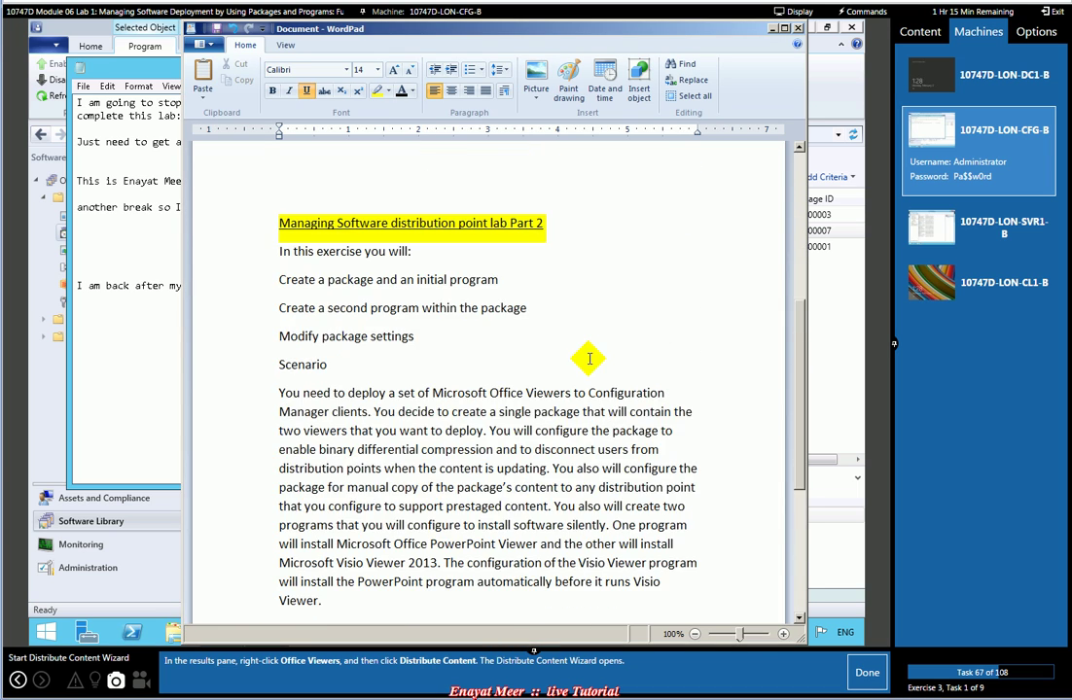
pyautogui.moveTo(792, 366); pyautogui.dragTo(764, 522)
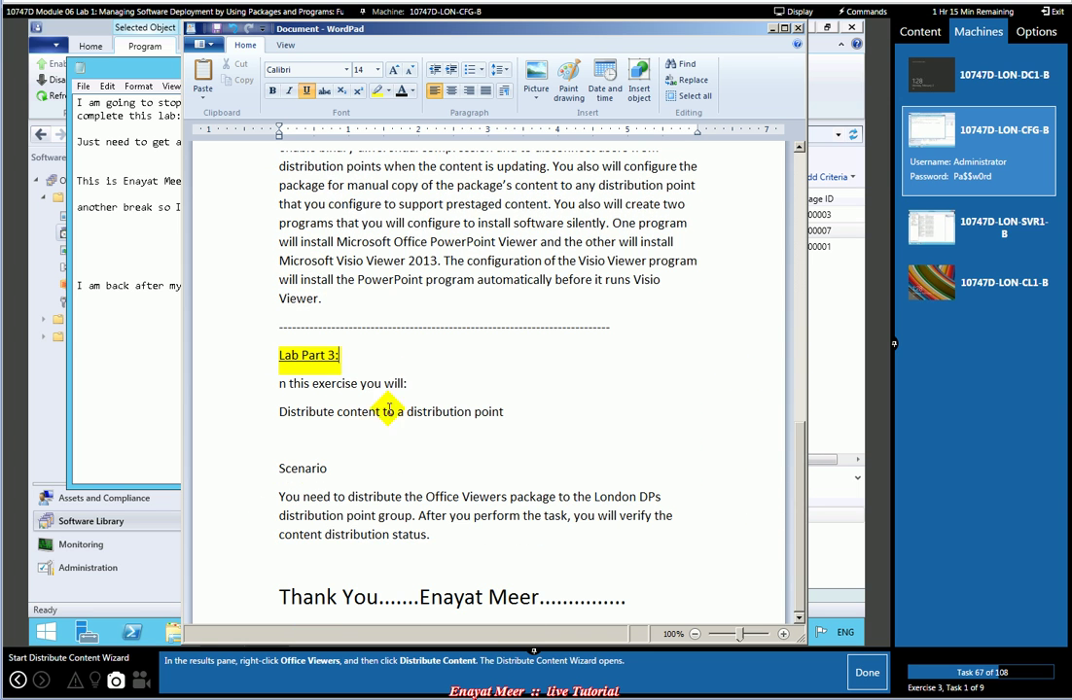
pyautogui.click(343, 356)
pyautogui.write('performing now..............')
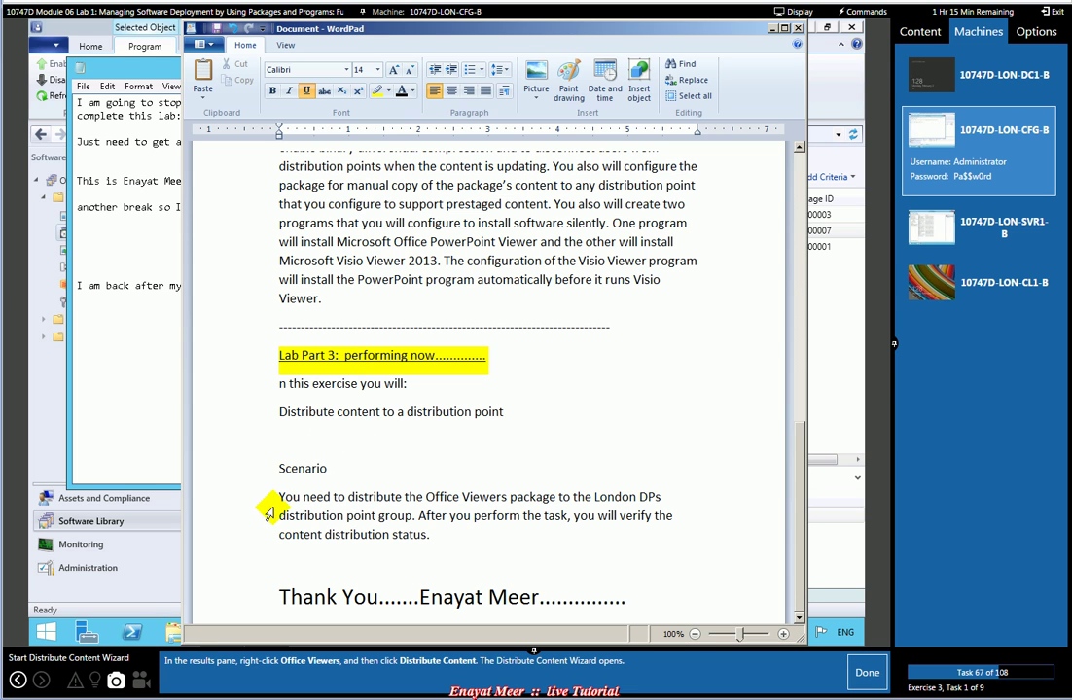
# Highlight the Lab Part 3 objective and scenario text, and minimize WordPad and Notepad to return to Configuration Manager
pyautogui.click(251, 416)
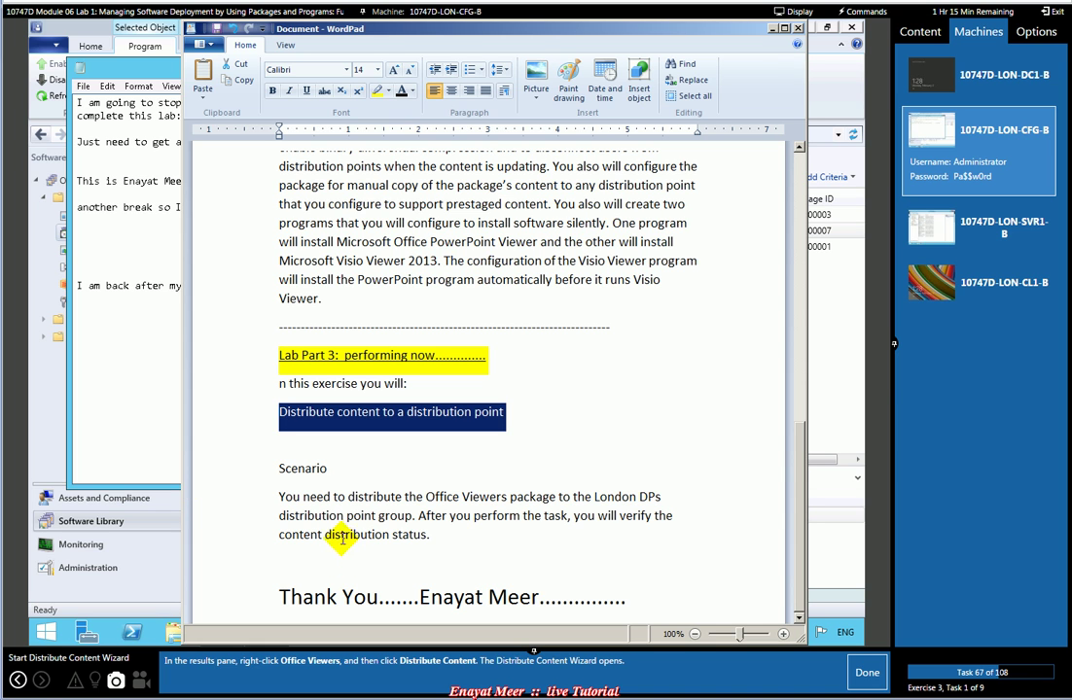
pyautogui.moveTo(275, 501); pyautogui.dragTo(326, 534)
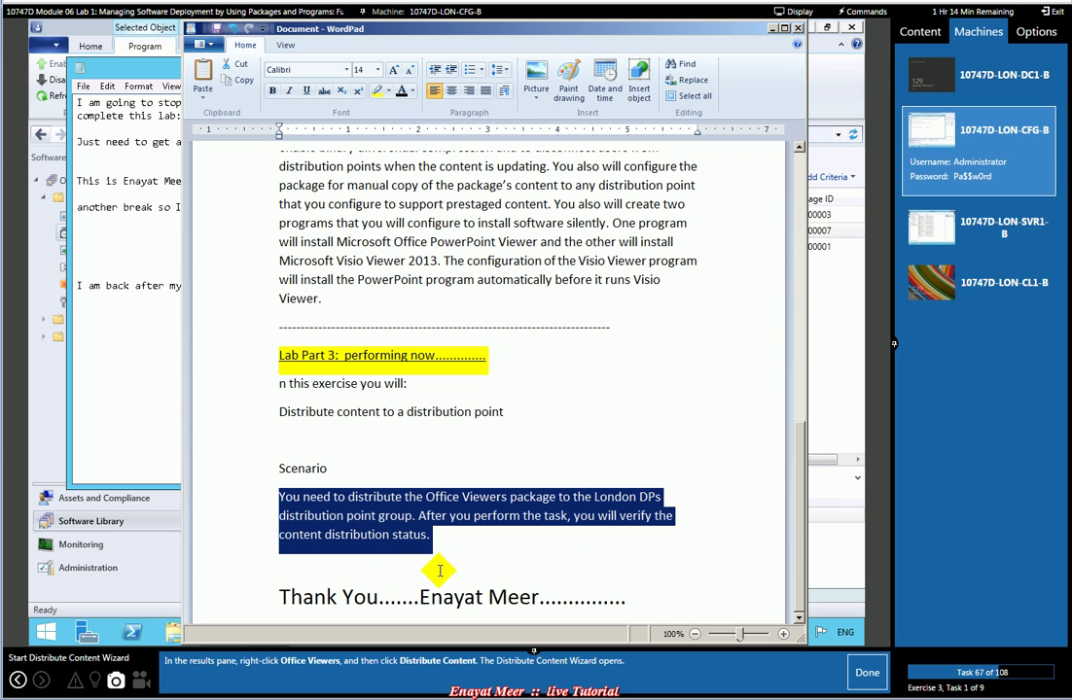
pyautogui.click(774, 37)
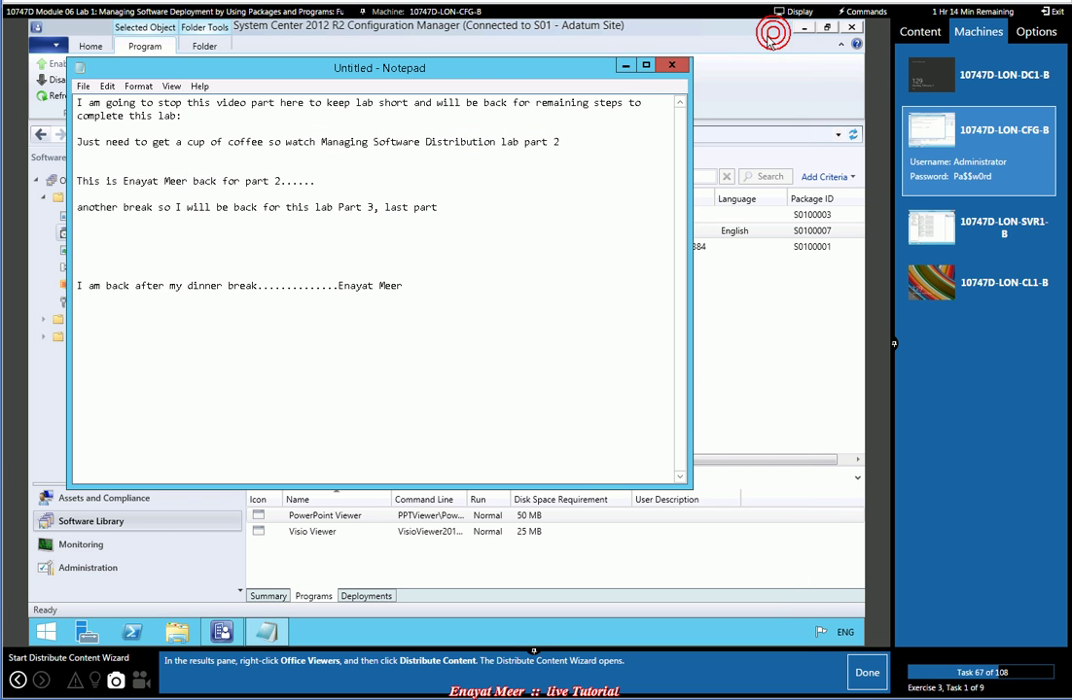
pyautogui.click(627, 66)
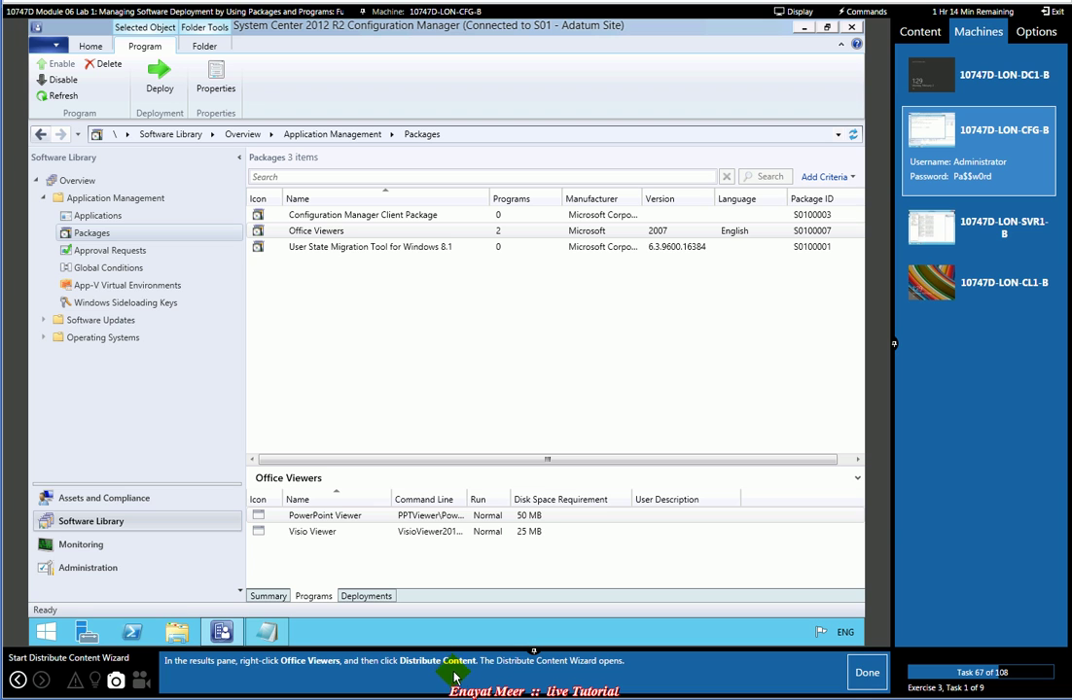
# Examine the Office Viewers package's summary details and its list of programs, including Visio Viewer
pyautogui.click(316, 231)
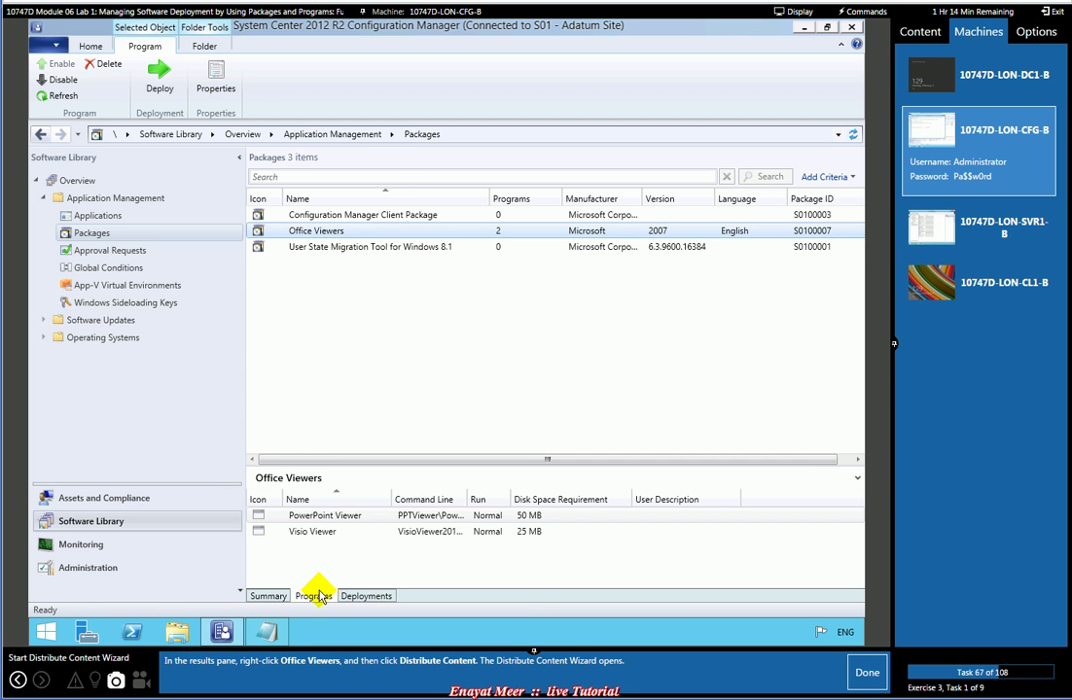
pyautogui.click(270, 596)
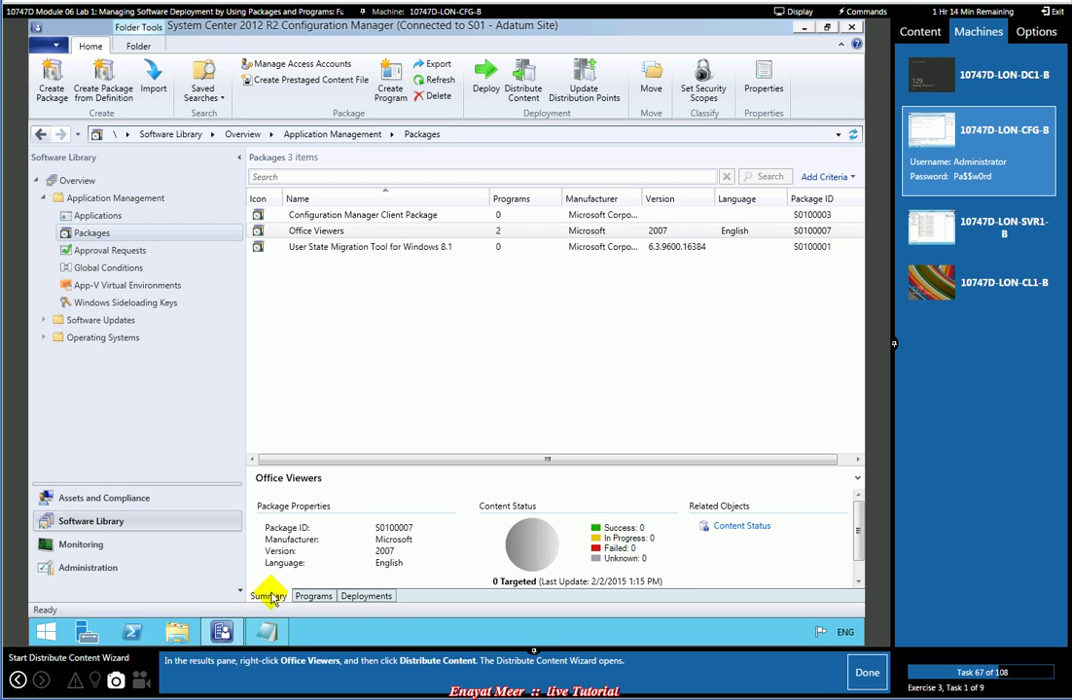
pyautogui.scroll(-1, 854, 536)
pyautogui.scroll(1, 849, 545)
pyautogui.scroll(-1, 861, 569)
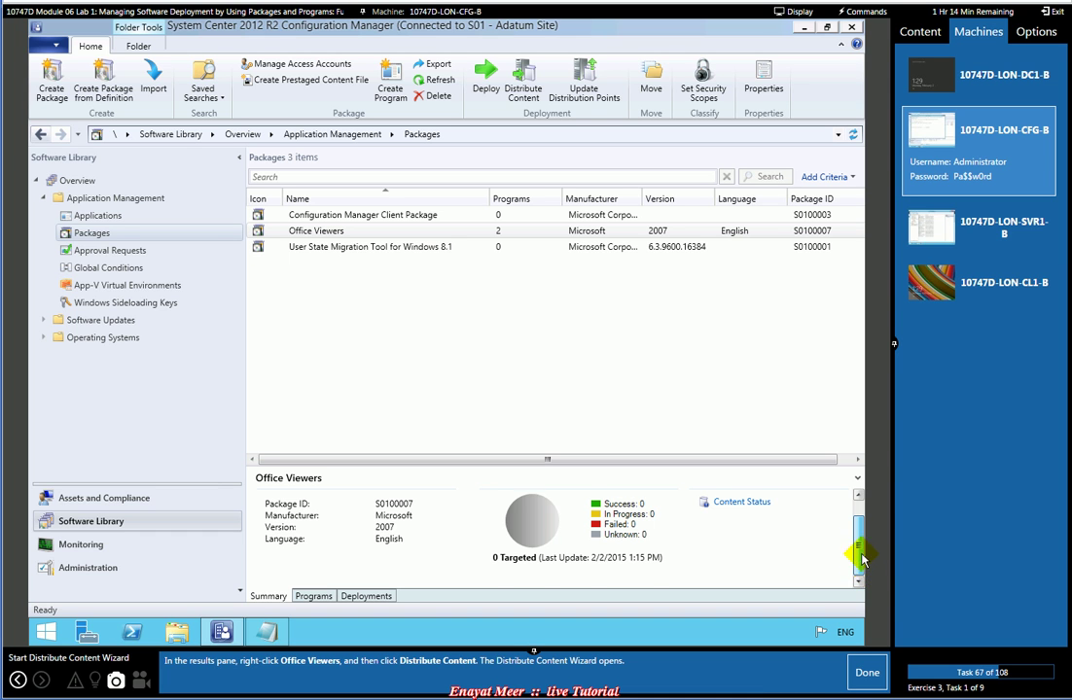
pyautogui.scroll(1, 856, 535)
pyautogui.click(318, 598)
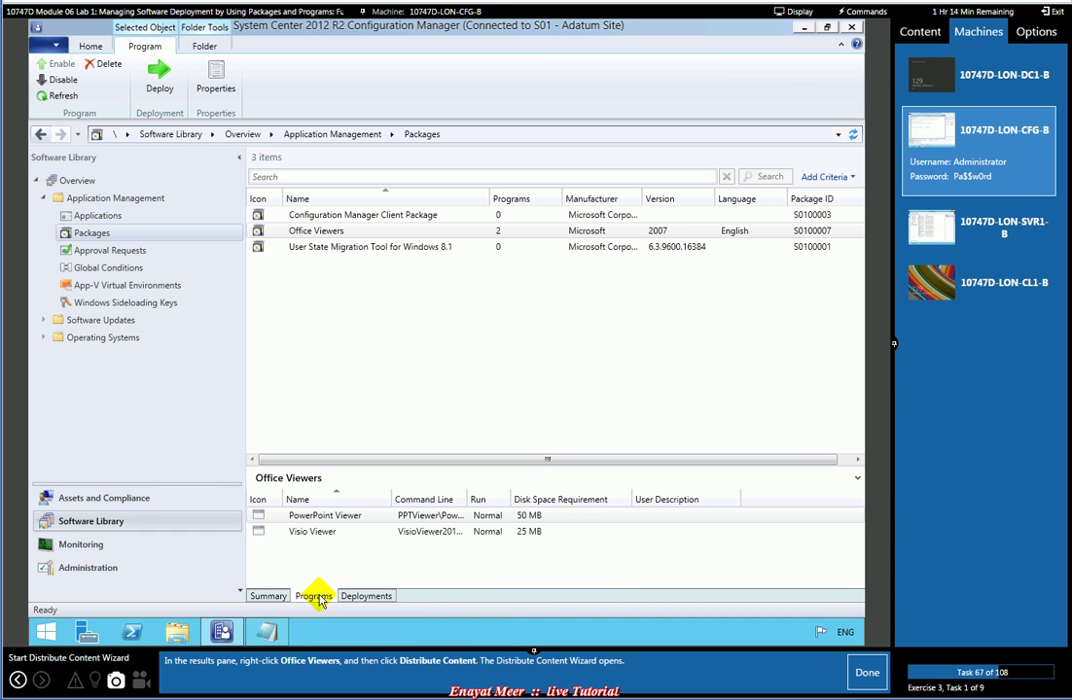
pyautogui.click(314, 534)
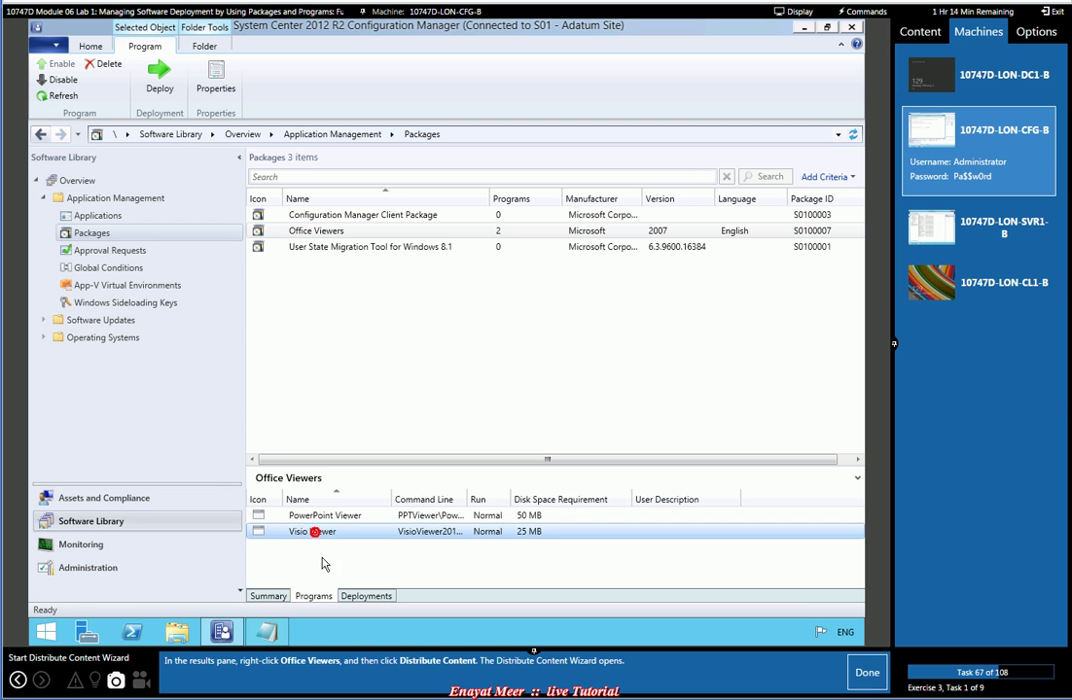
# Start distributing the Office Viewers package's content, accept the General page defaults, and mark both lab tasks done
pyautogui.click(313, 232)
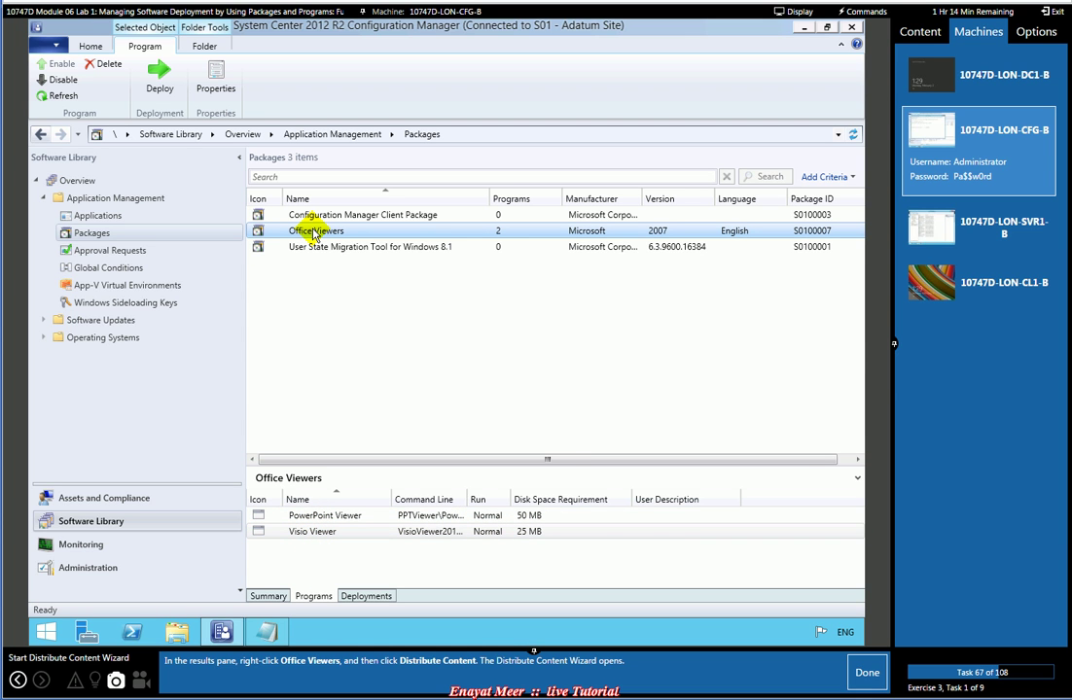
pyautogui.rightClick(313, 234)
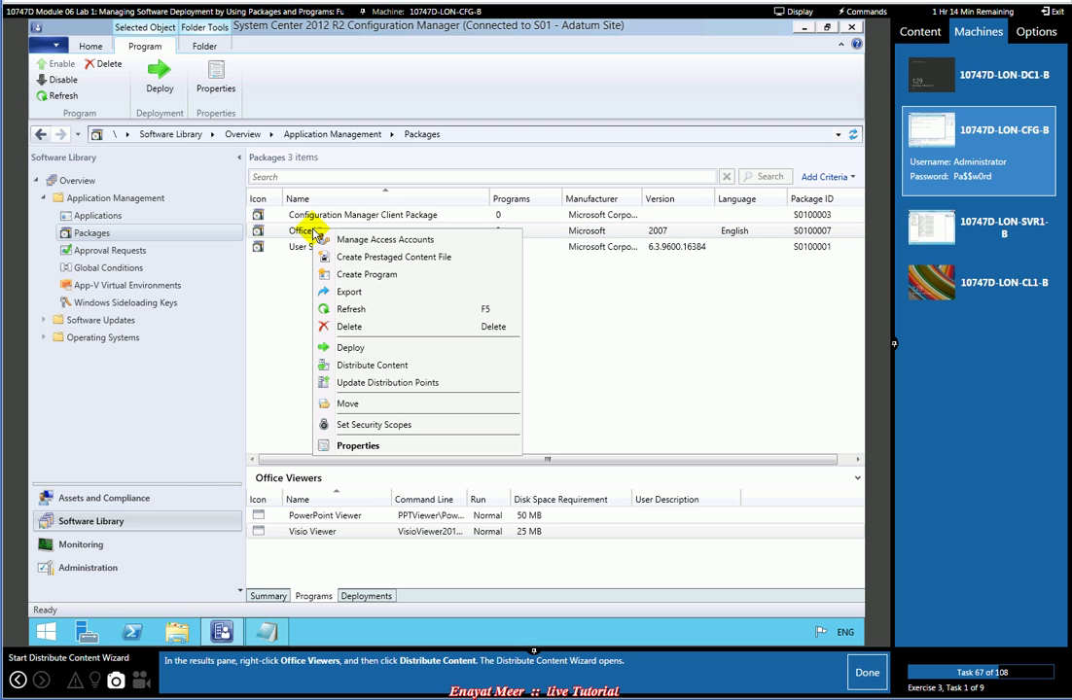
pyautogui.click(364, 366)
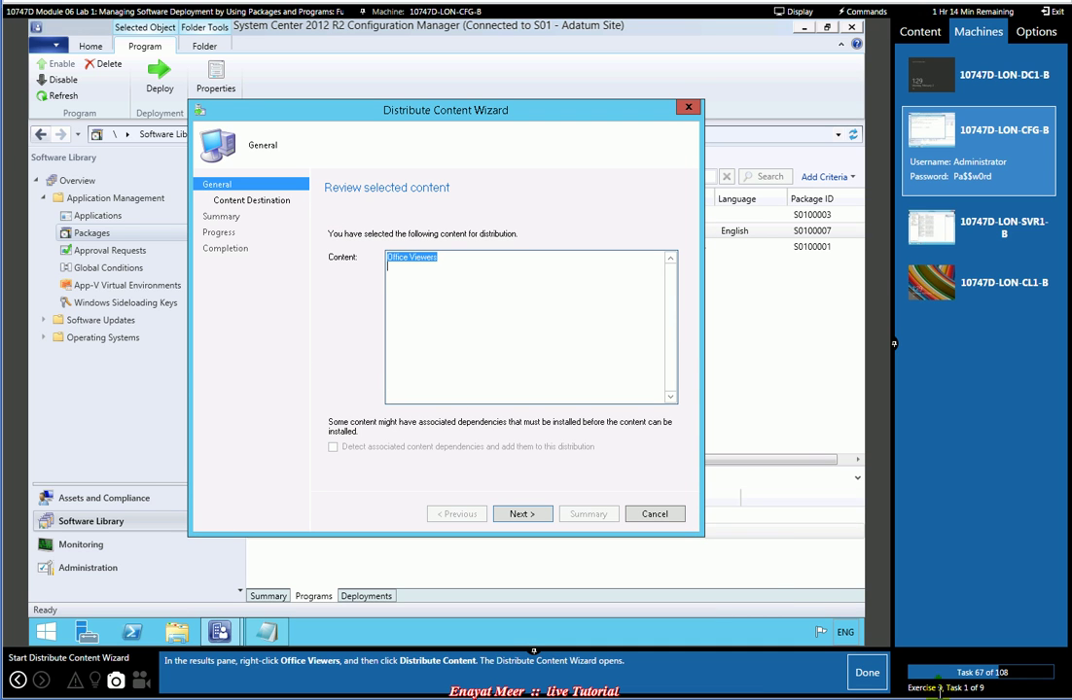
pyautogui.click(863, 674)
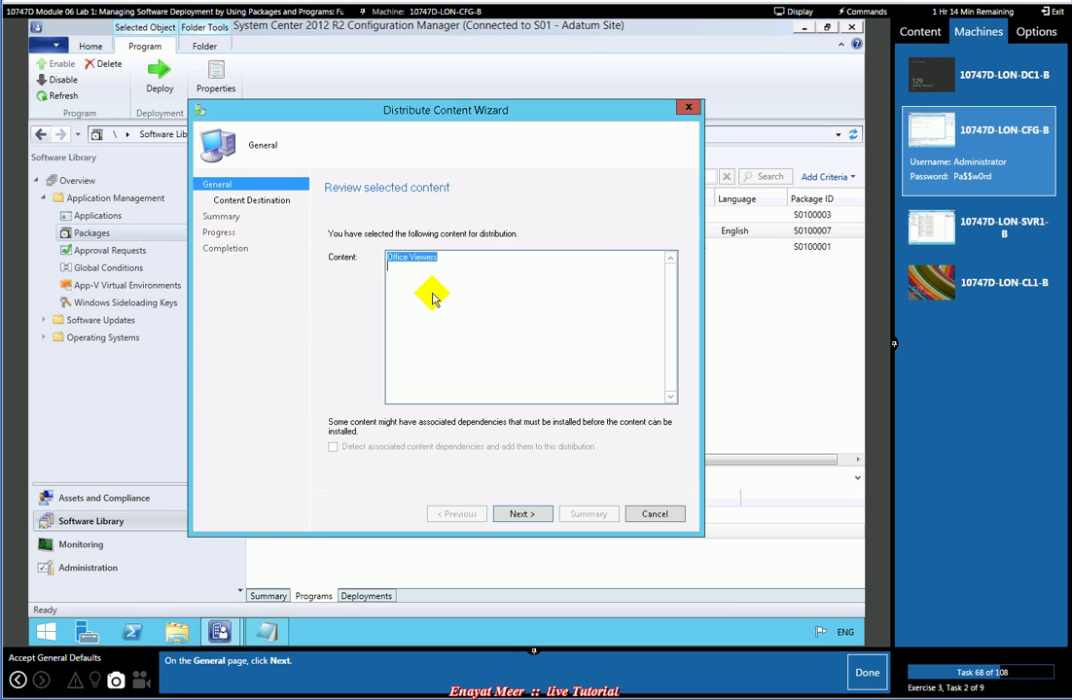
pyautogui.click(518, 512)
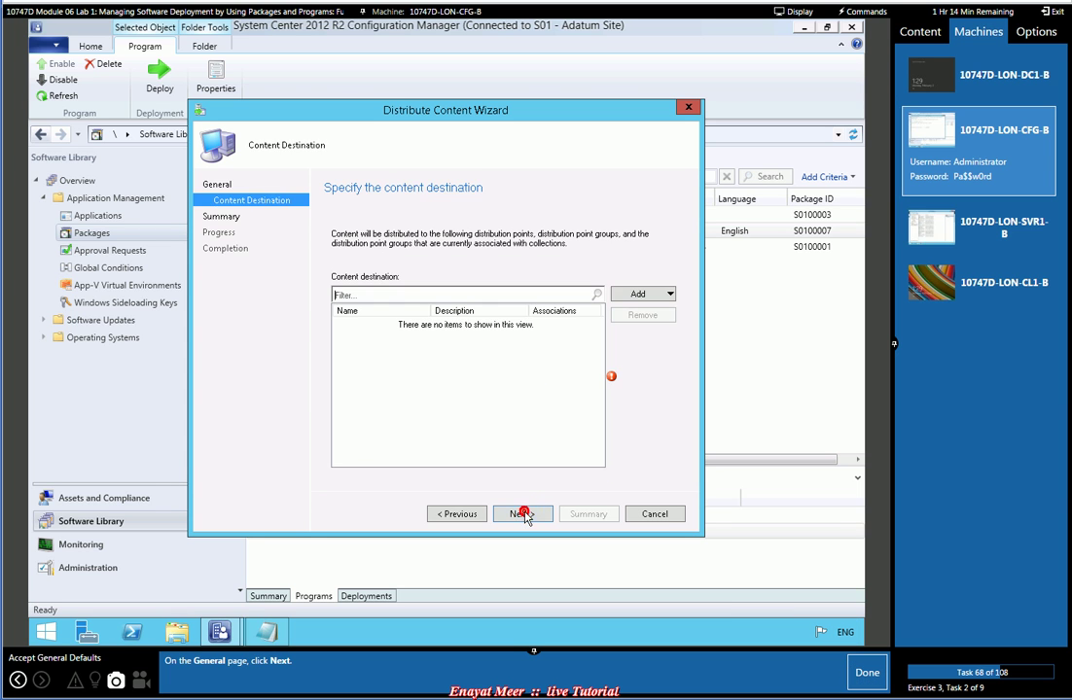
pyautogui.click(866, 675)
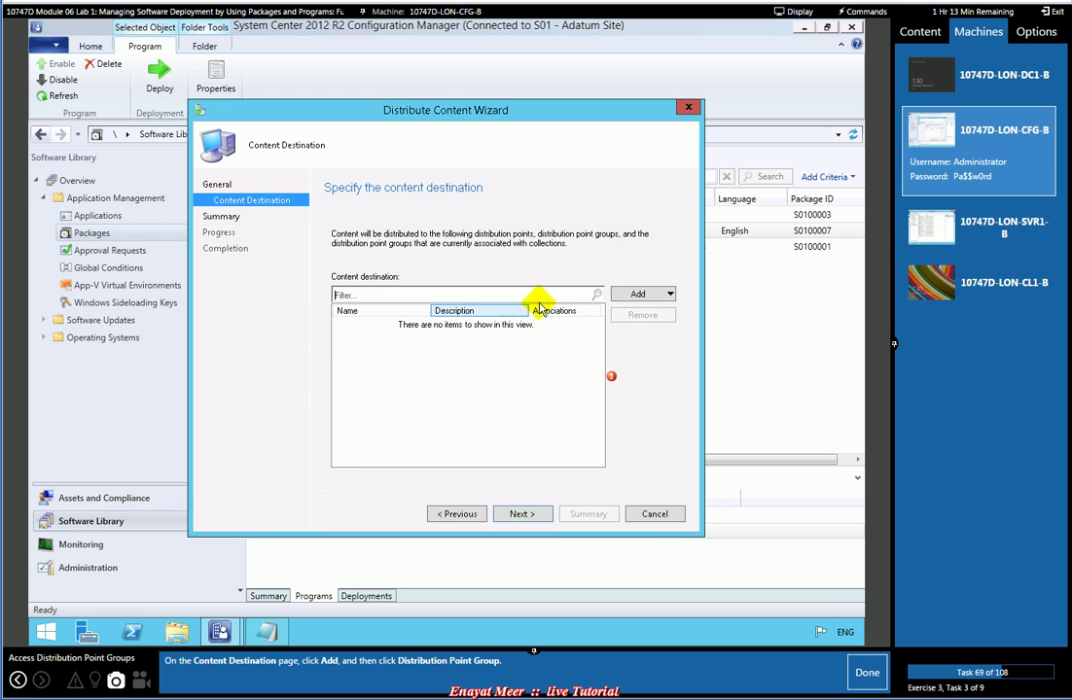
# Add the London DPs distribution point group as content destination, continue to the Summary page, and mark the related lab tasks done
pyautogui.click(671, 295)
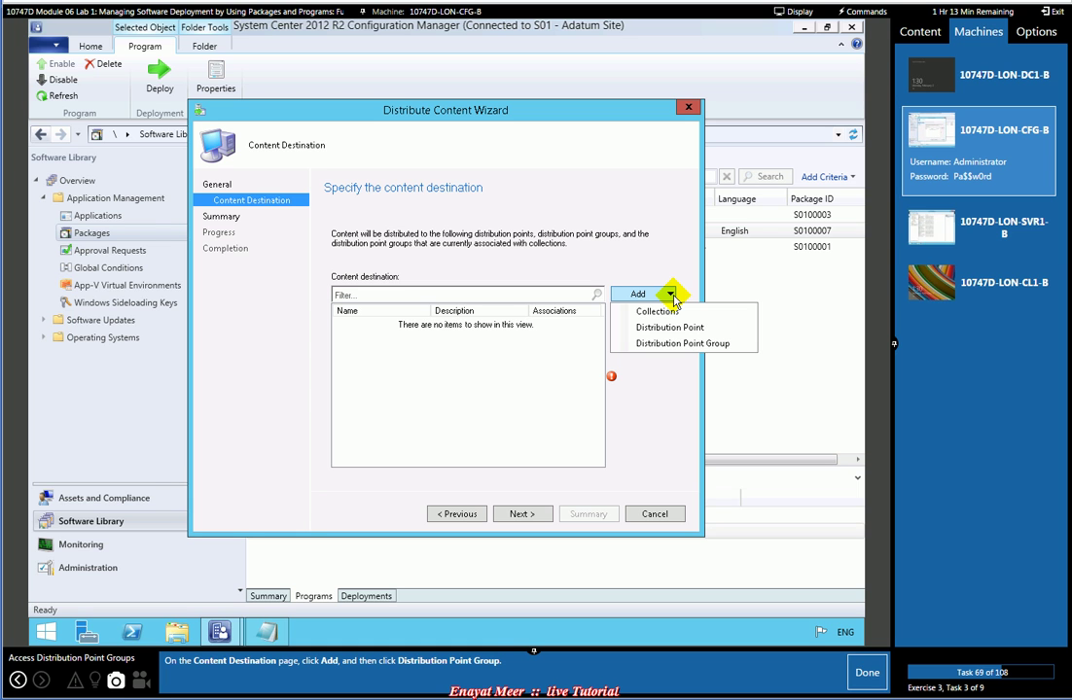
pyautogui.click(681, 348)
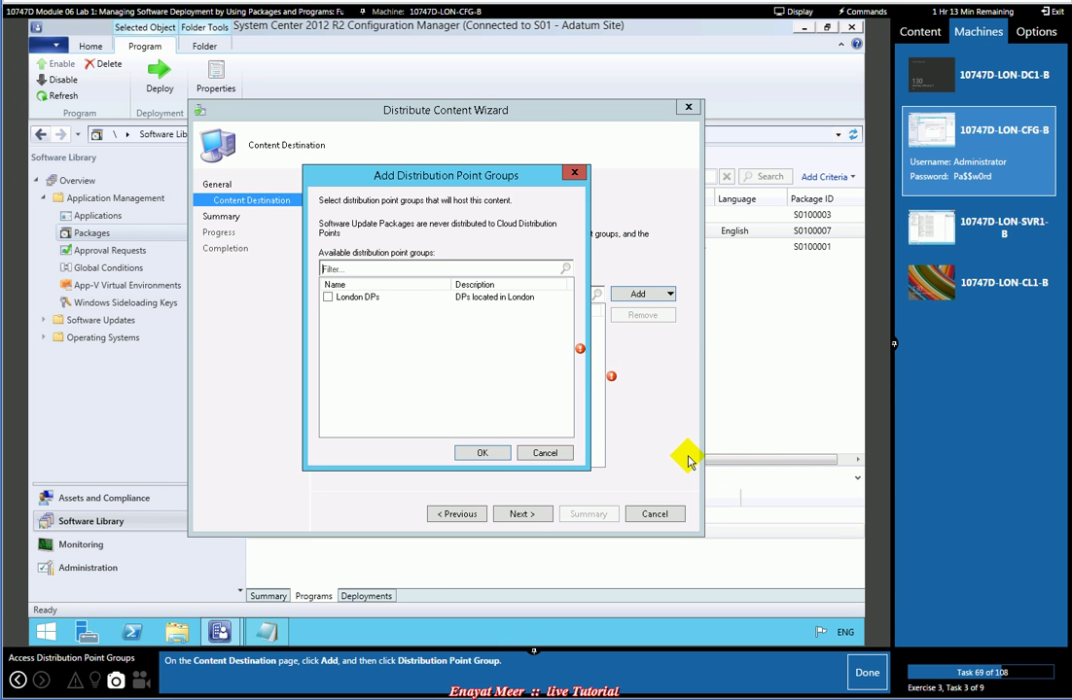
pyautogui.click(865, 681)
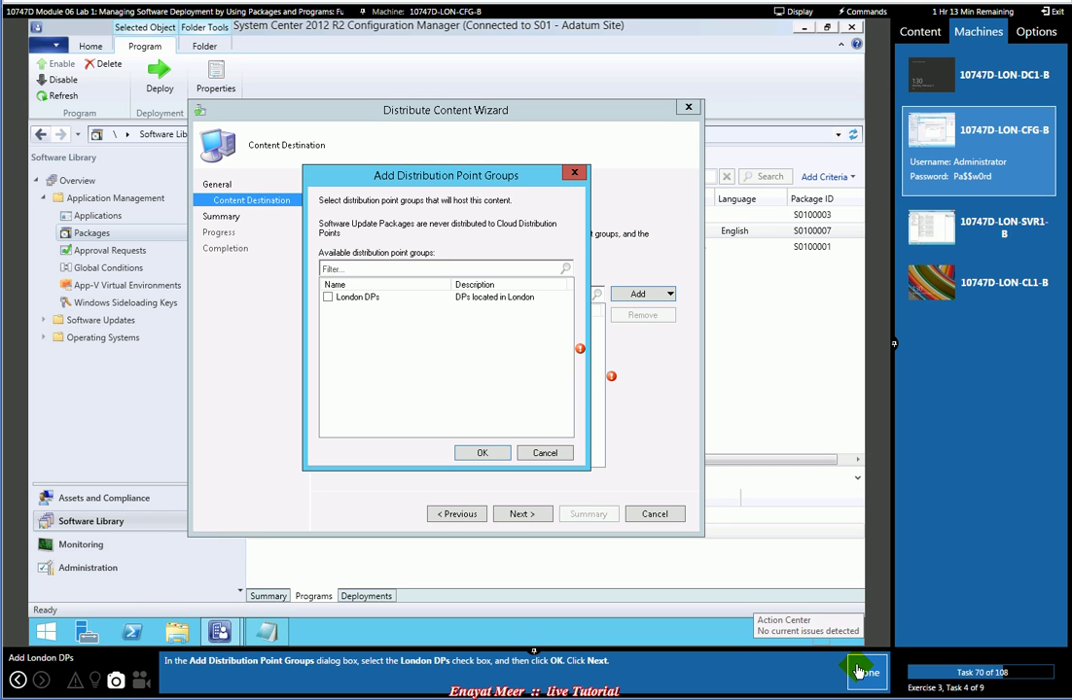
pyautogui.click(327, 297)
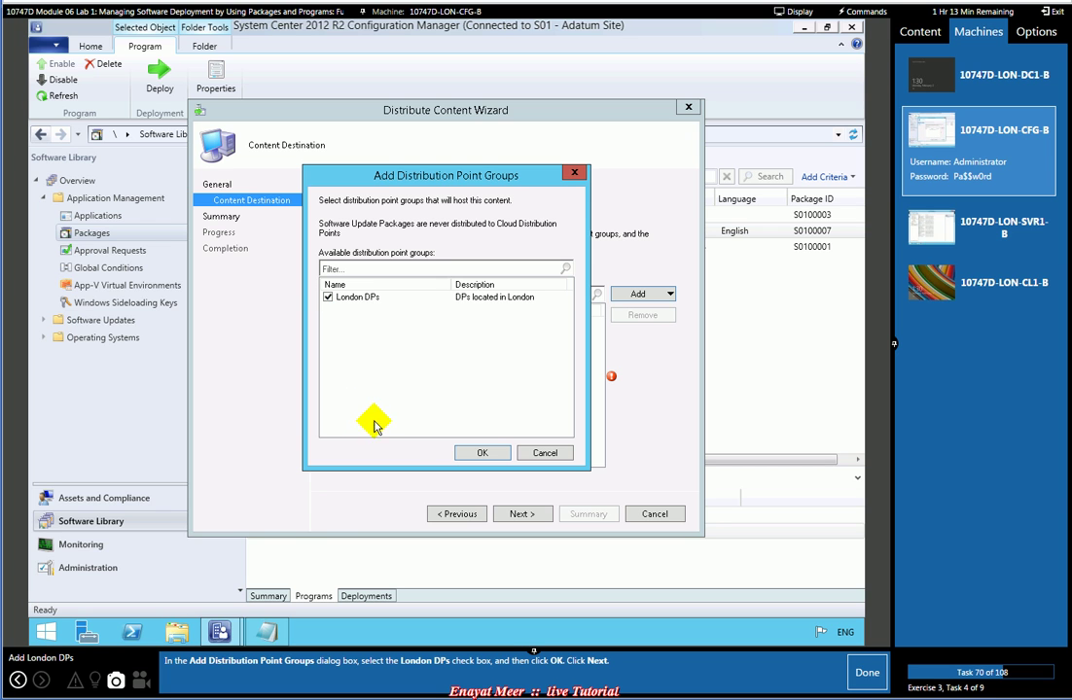
pyautogui.click(479, 454)
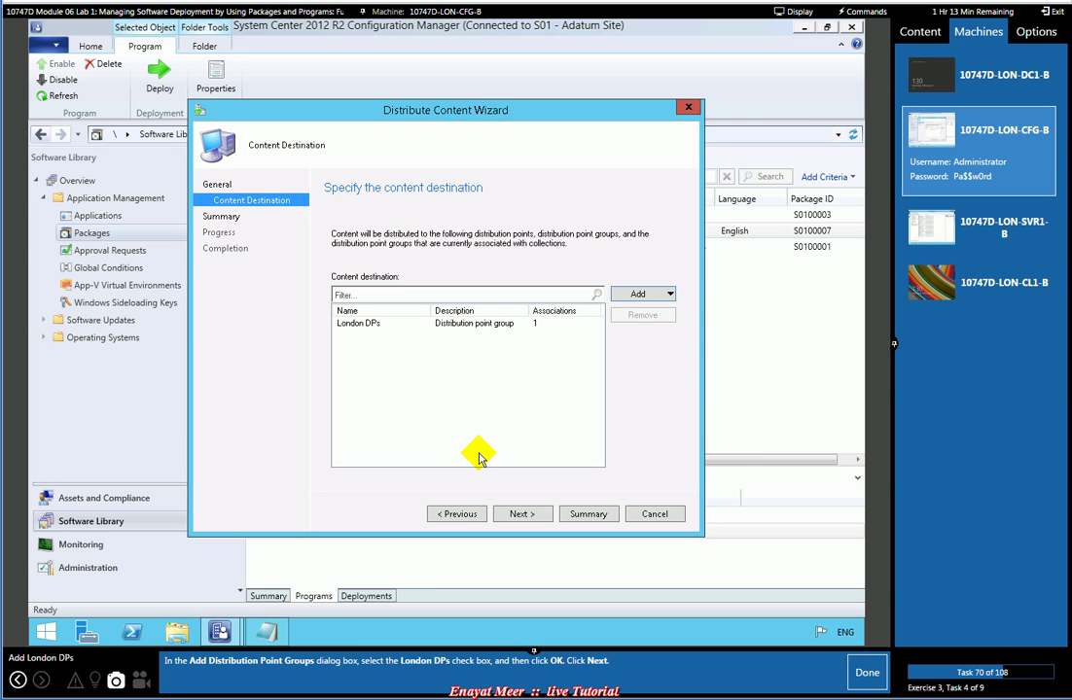
pyautogui.click(521, 515)
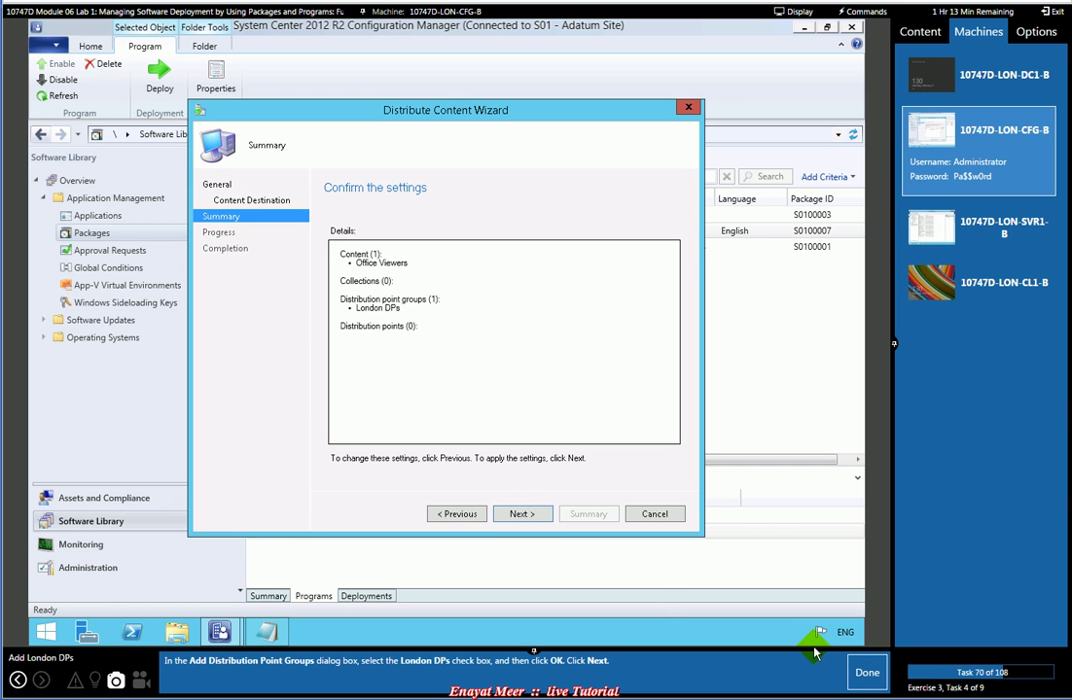
pyautogui.click(869, 673)
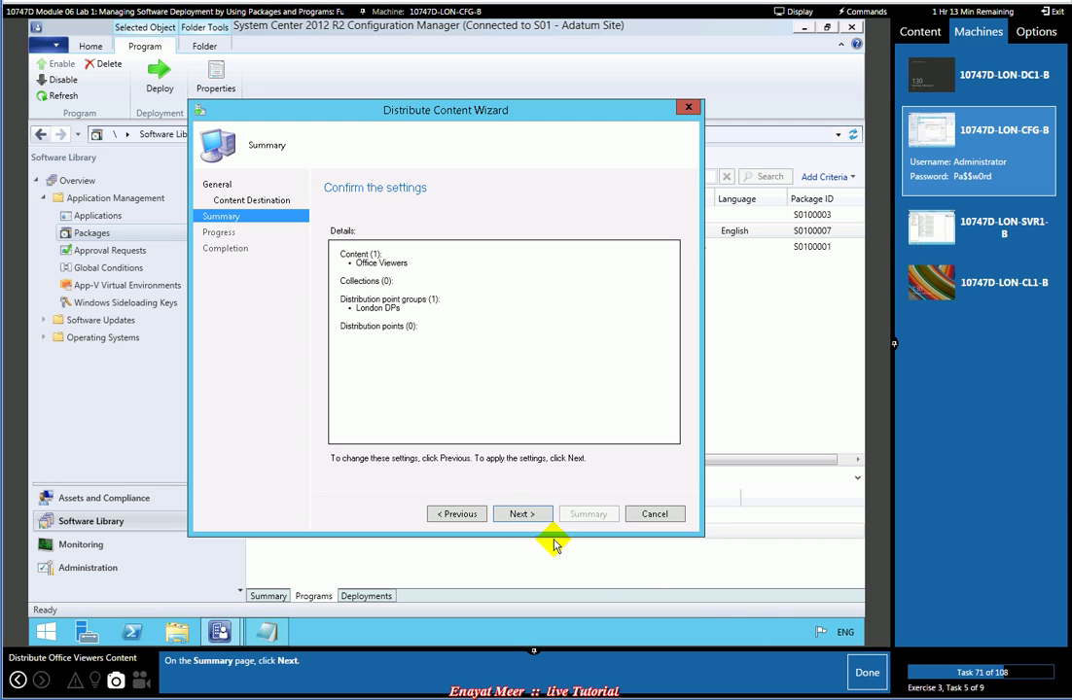
# Confirm the distribution settings, close the finished Distribute Content Wizard, and mark the corresponding lab tasks done
pyautogui.click(515, 513)
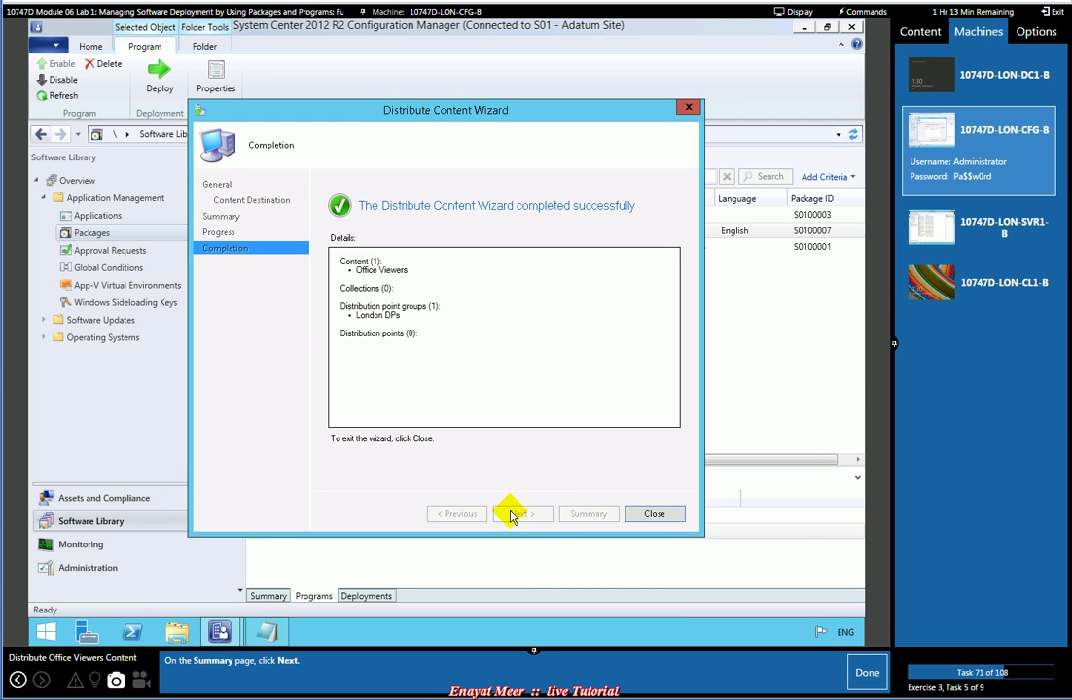
pyautogui.click(871, 673)
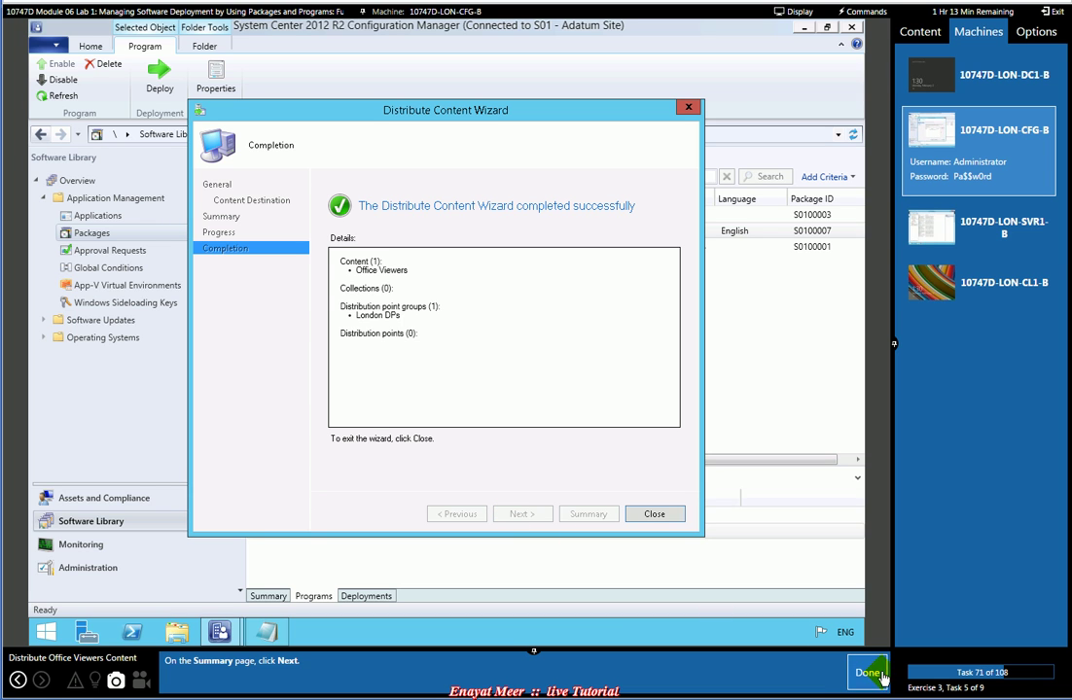
pyautogui.click(654, 515)
pyautogui.click(850, 673)
pyautogui.click(859, 676)
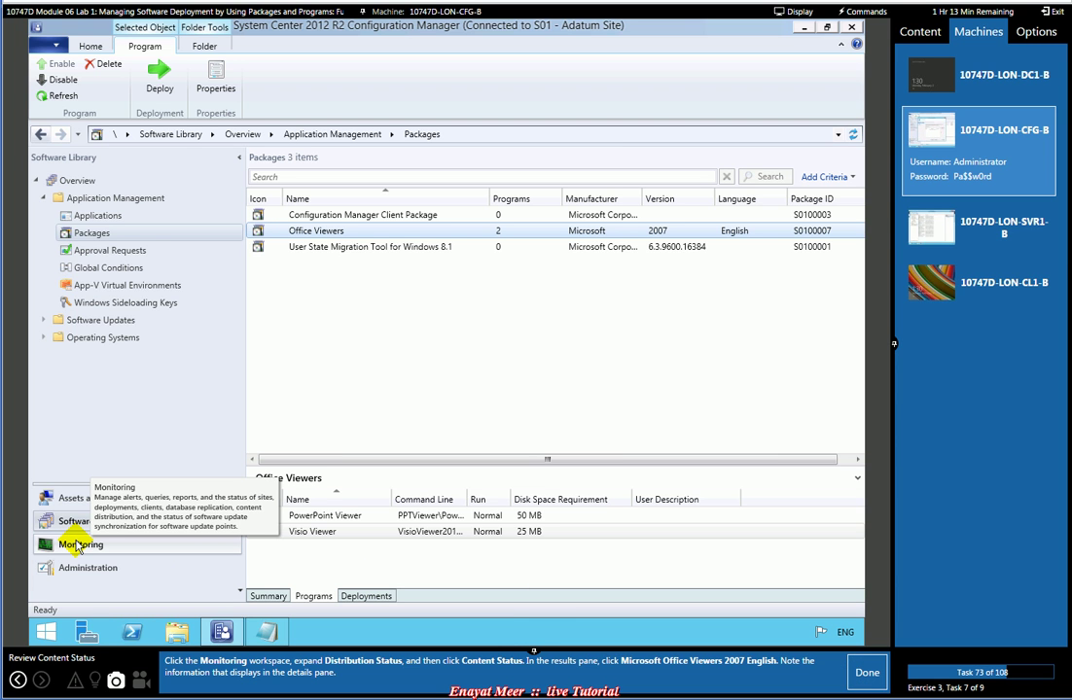
# Review the content status of Microsoft Office Viewers 2007 English under Monitoring's Distribution Status, and mark the review task done
pyautogui.click(80, 546)
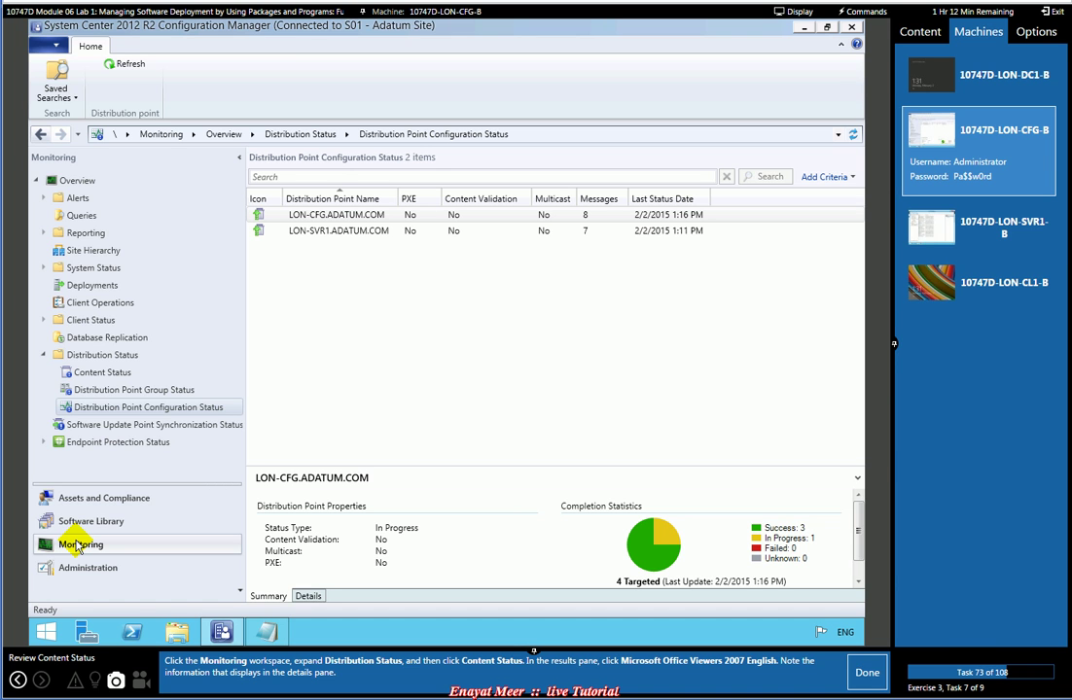
pyautogui.click(42, 355)
pyautogui.click(42, 355)
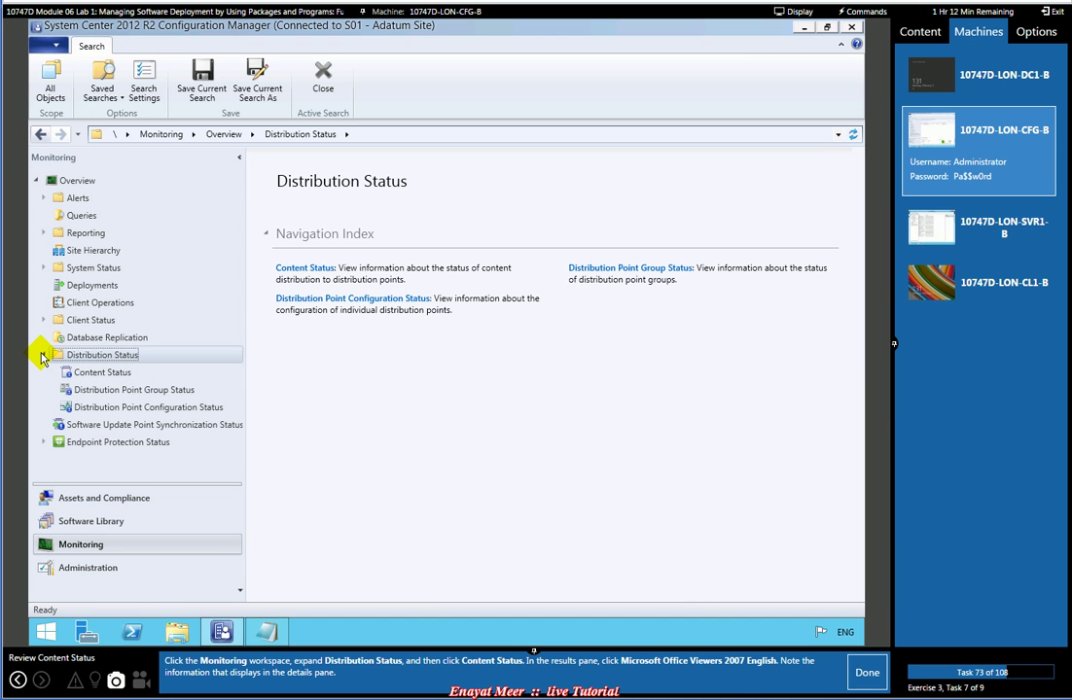
pyautogui.click(89, 372)
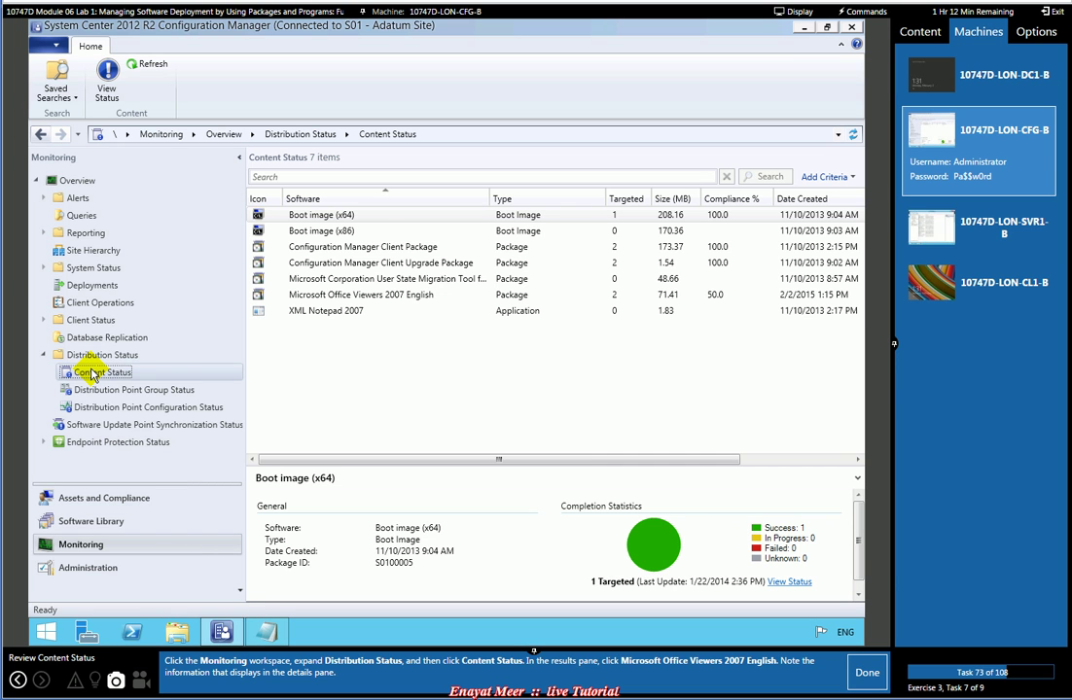
pyautogui.click(329, 296)
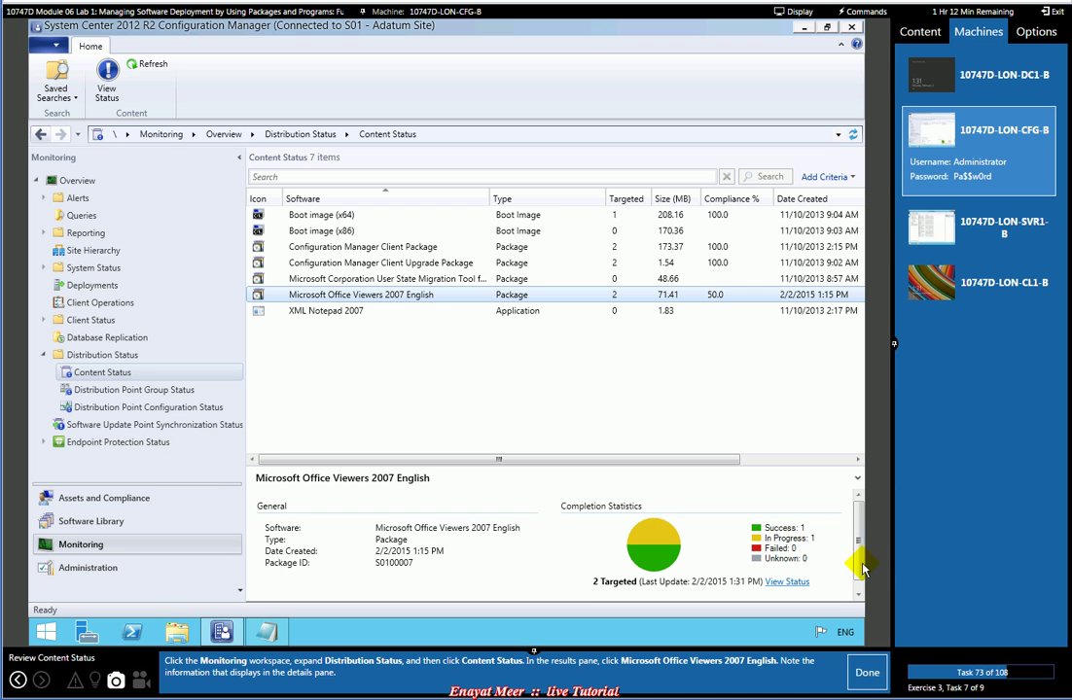
pyautogui.click(866, 673)
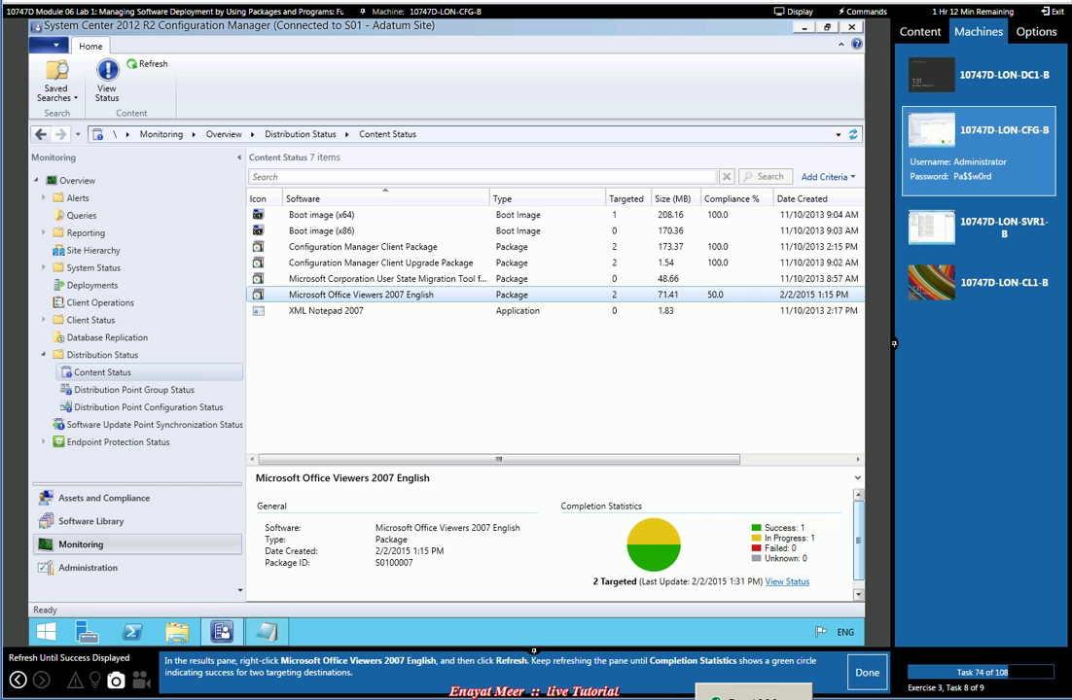
# Refresh the content status of Microsoft Office Viewers 2007 English and mark the refresh task done
pyautogui.rightClick(398, 294)
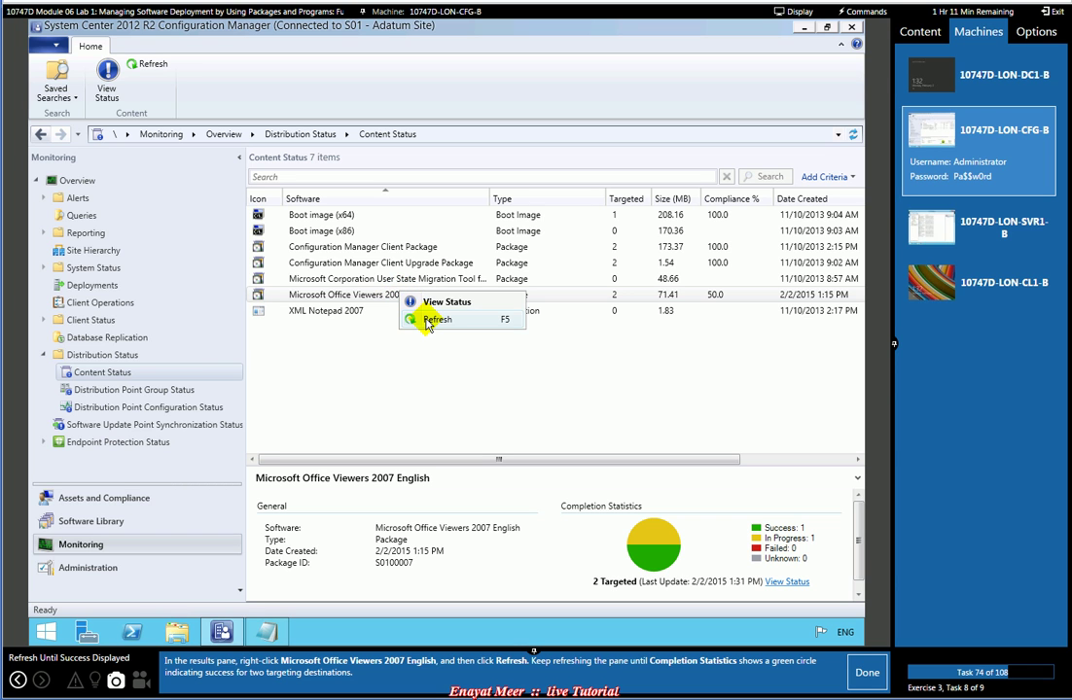
pyautogui.click(435, 319)
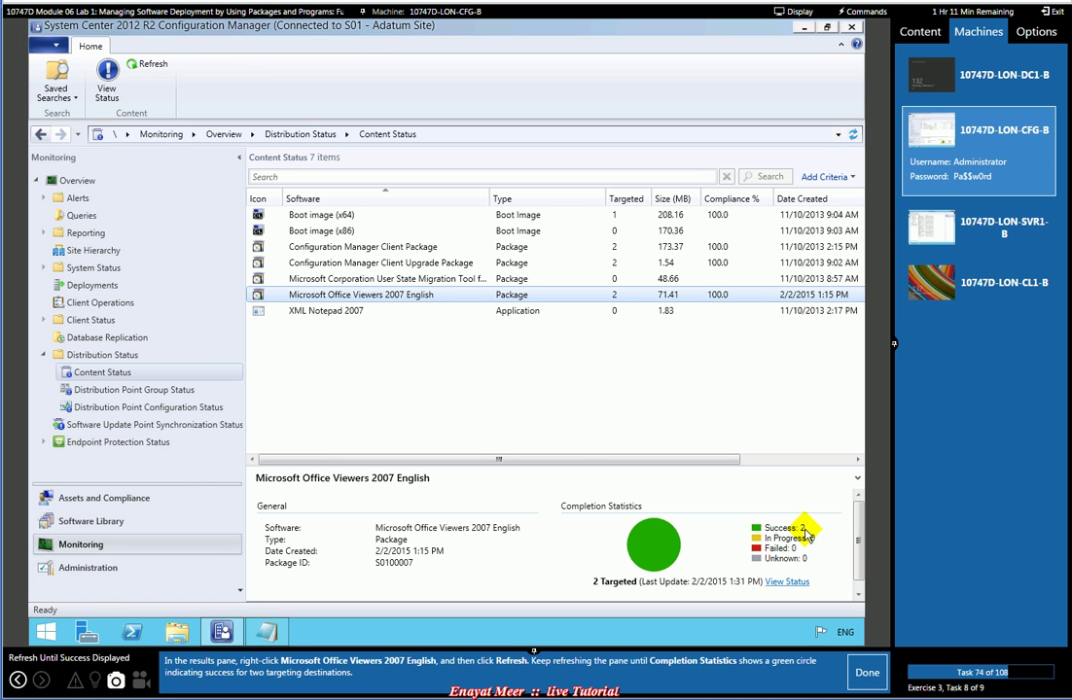
pyautogui.moveTo(815, 553)
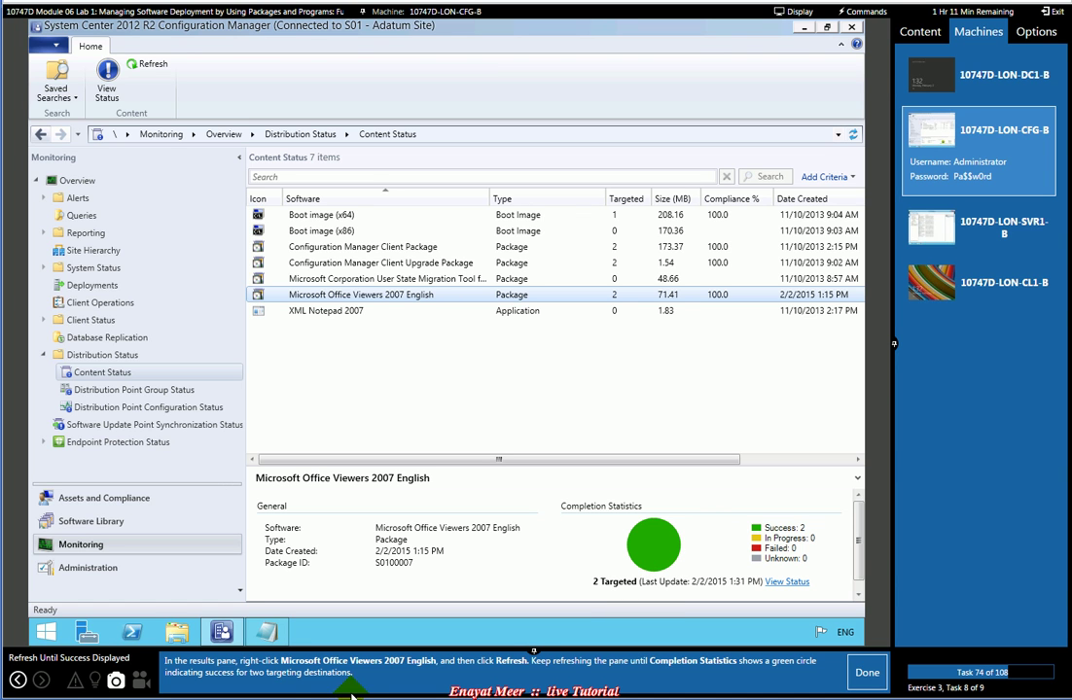
pyautogui.click(867, 673)
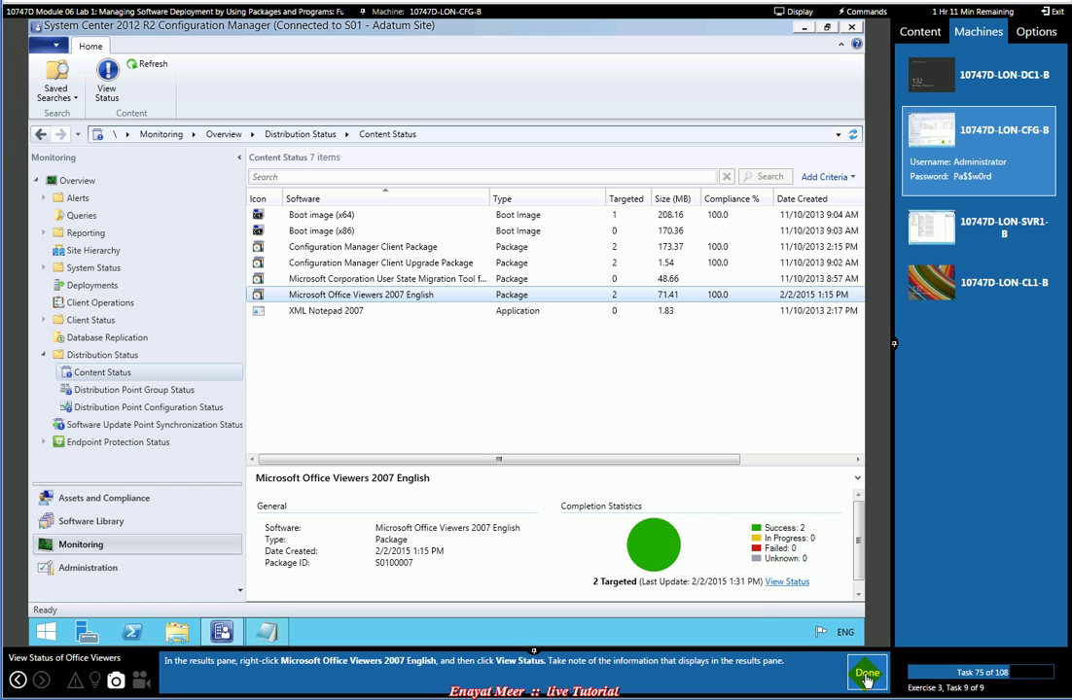
# Examine the detailed distribution status of Microsoft Office Viewers 2007 English by status category, and mark the final exercise task done
pyautogui.rightClick(409, 298)
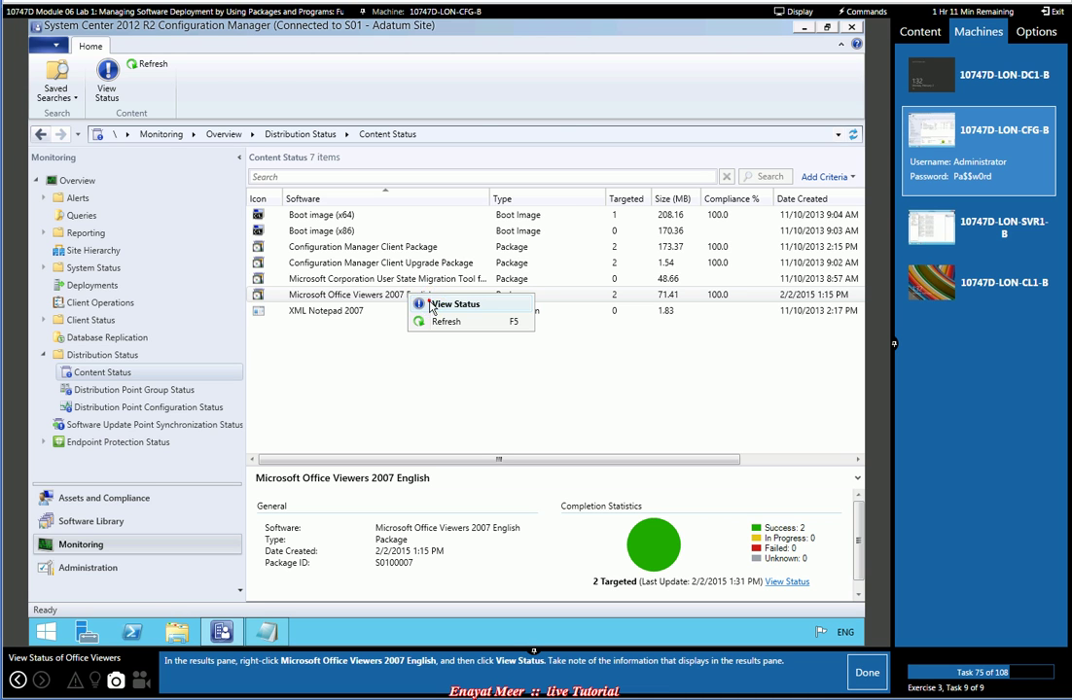
pyautogui.click(453, 305)
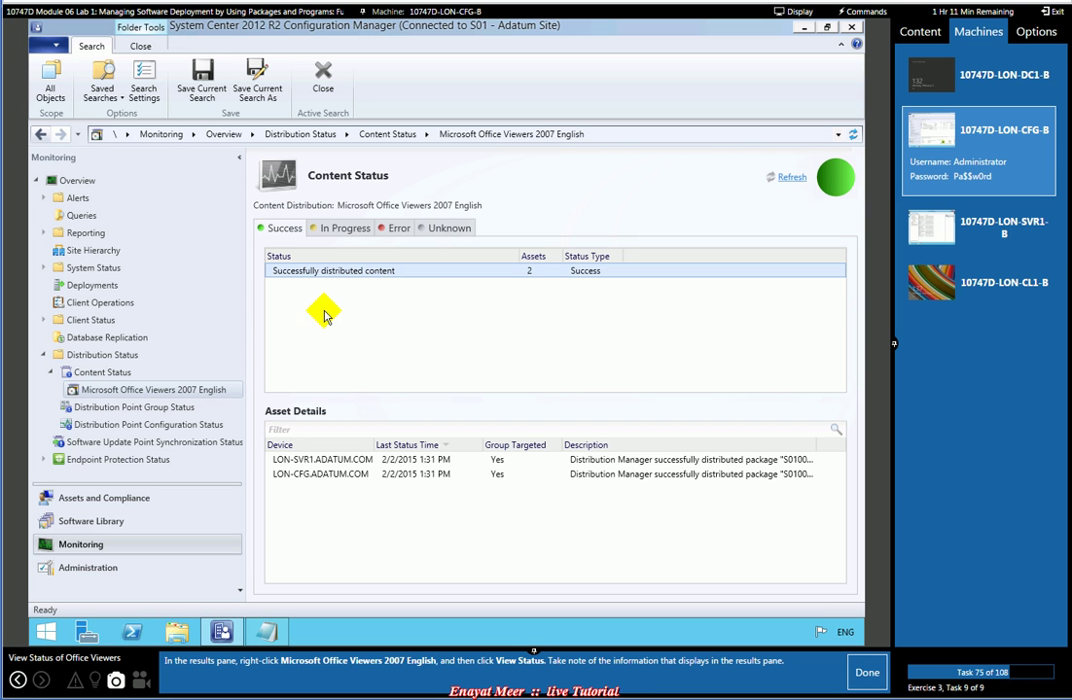
pyautogui.click(348, 229)
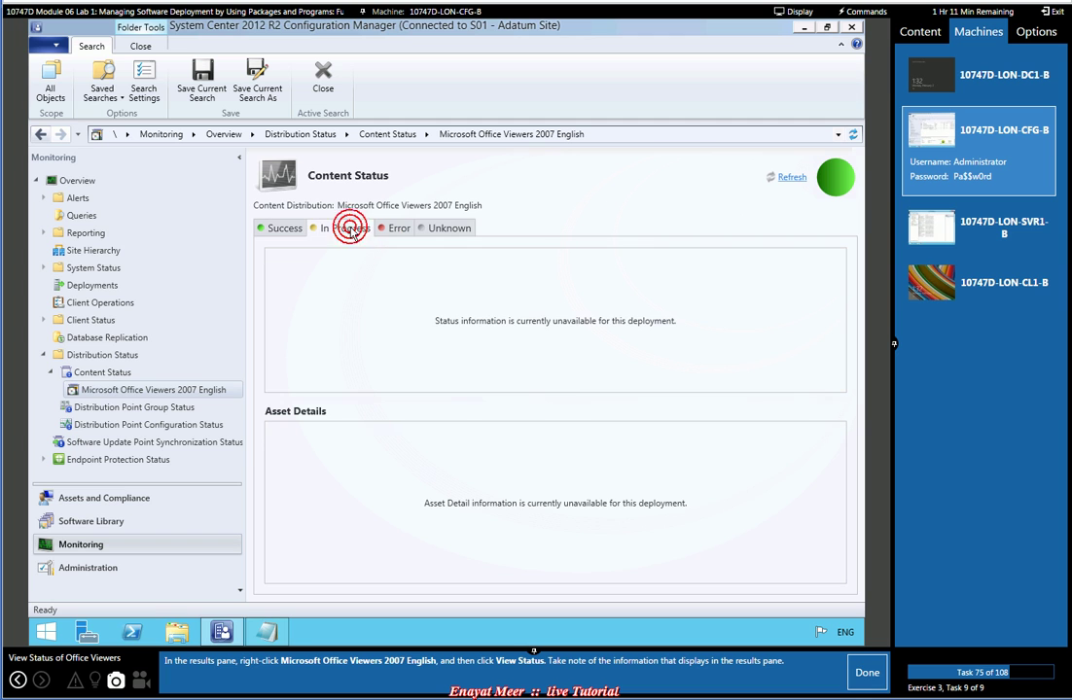
pyautogui.click(399, 228)
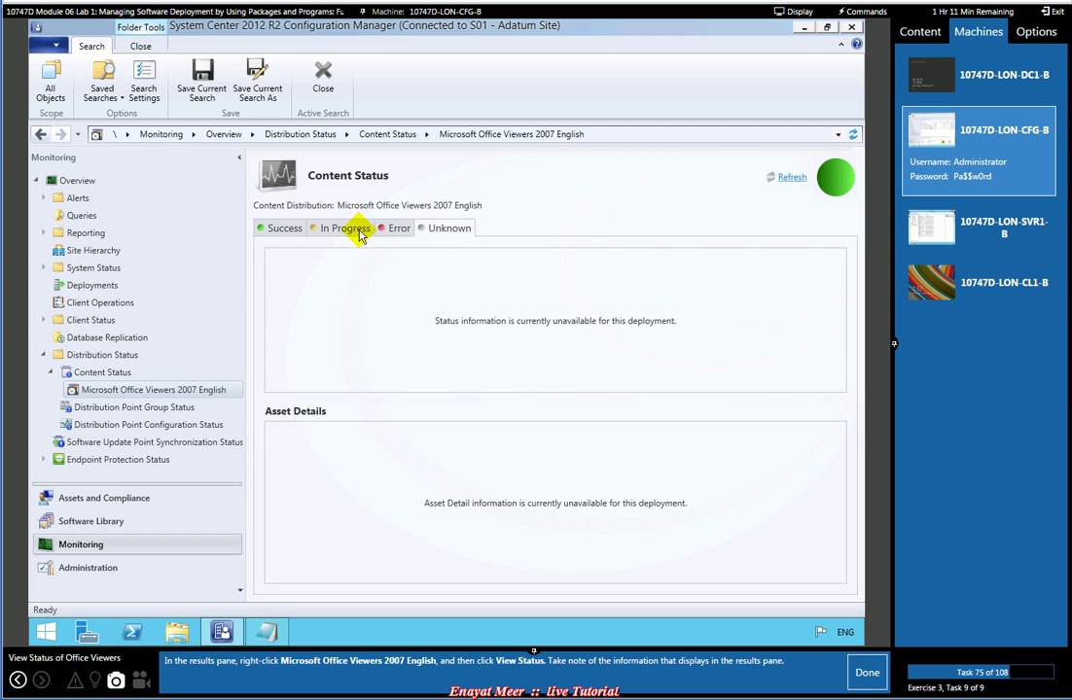
pyautogui.click(290, 230)
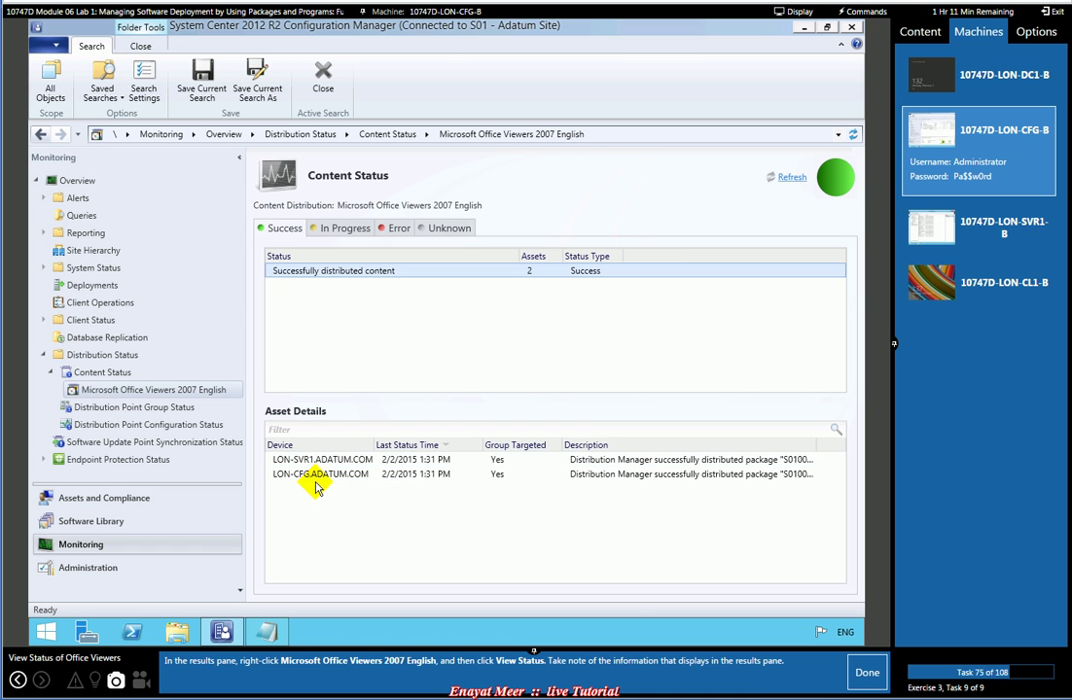
pyautogui.click(868, 674)
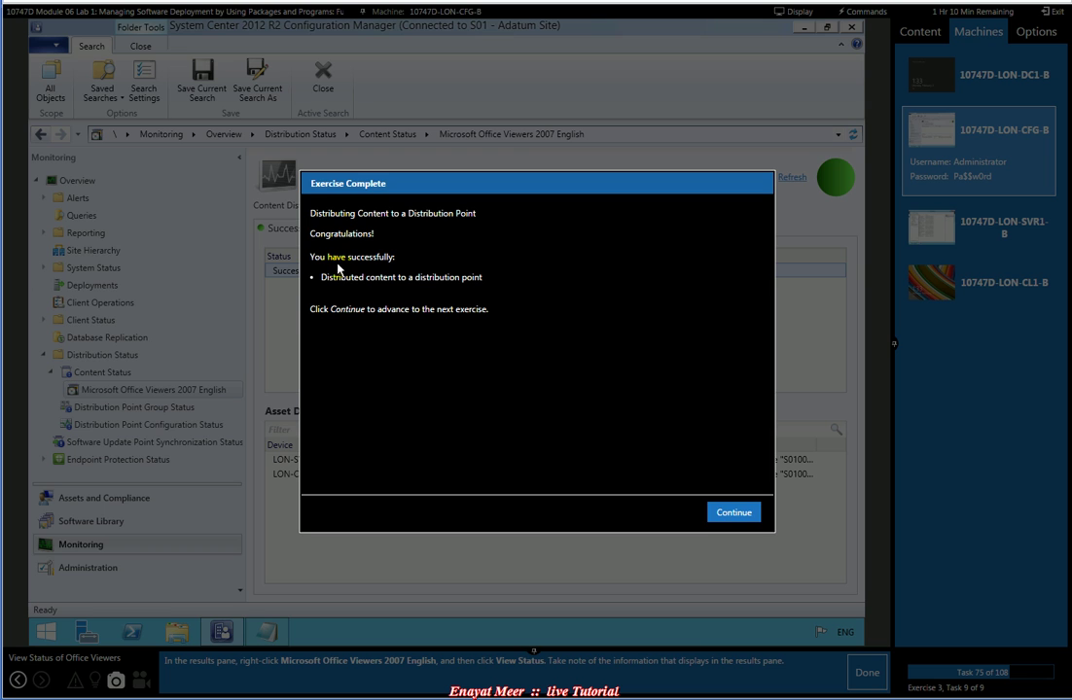
# Dismiss the exercise completion summary, read the introduction to Deploying a Program to Configuration Manager Clients, and begin that exercise
pyautogui.moveTo(311, 235); pyautogui.dragTo(374, 234)
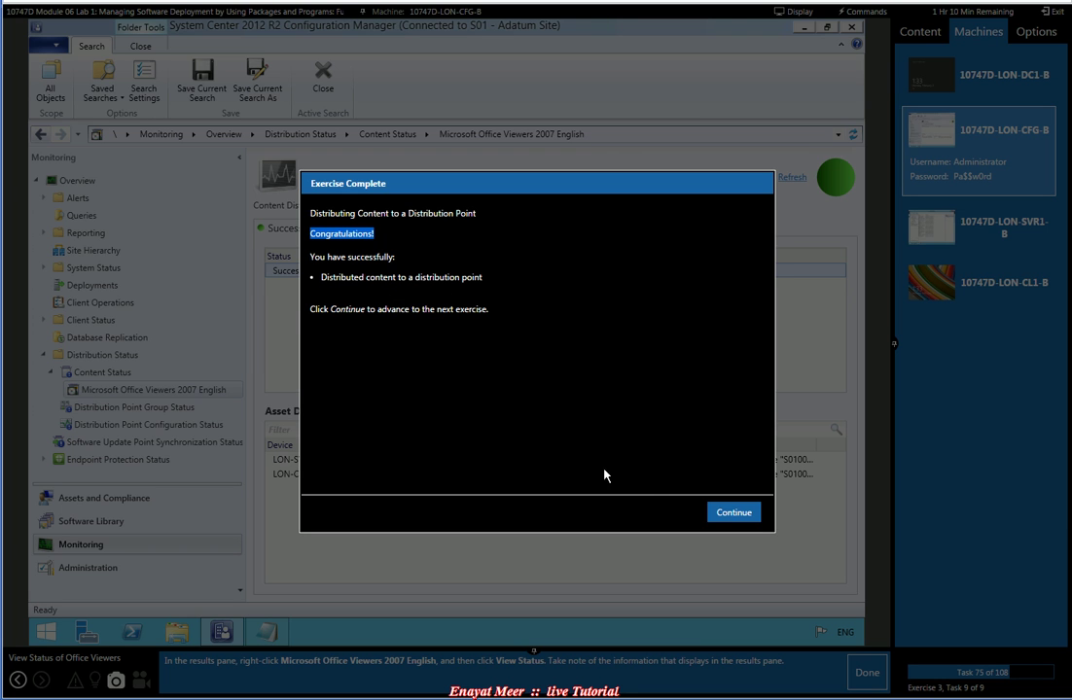
pyautogui.click(734, 516)
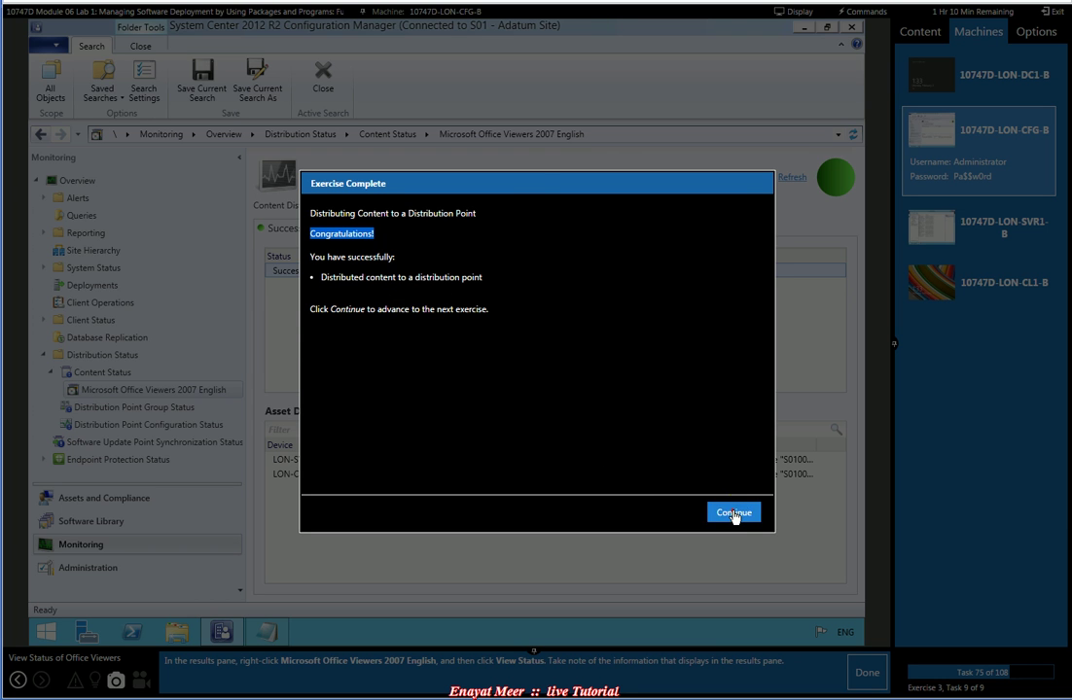
pyautogui.moveTo(309, 208); pyautogui.dragTo(510, 462)
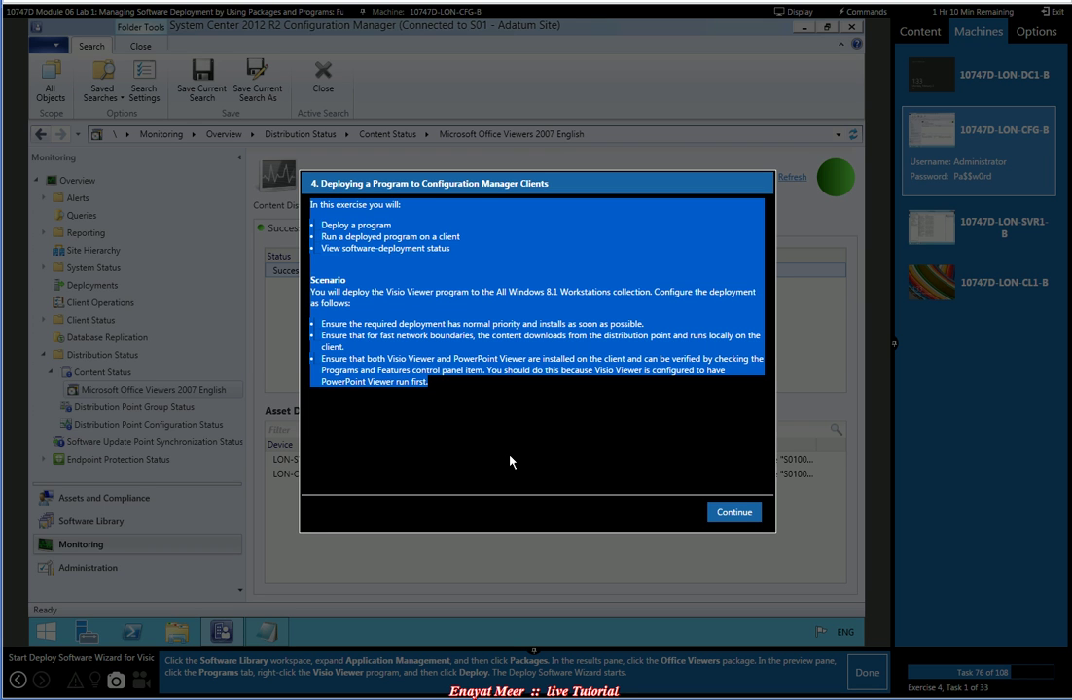
pyautogui.click(346, 218)
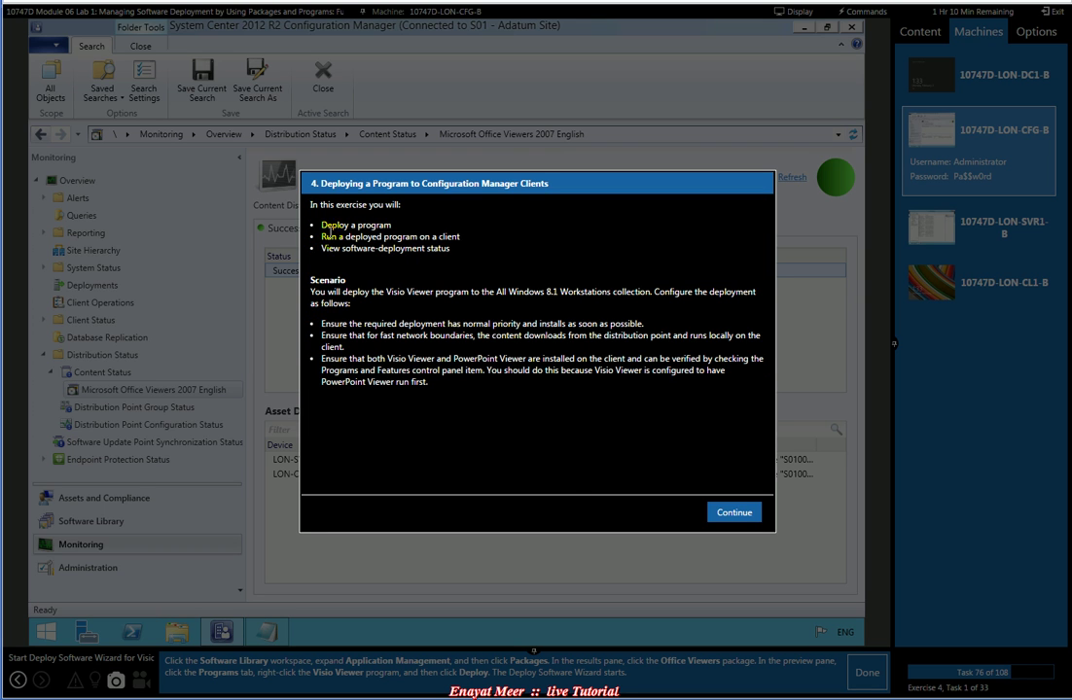
pyautogui.moveTo(321, 227); pyautogui.dragTo(556, 324)
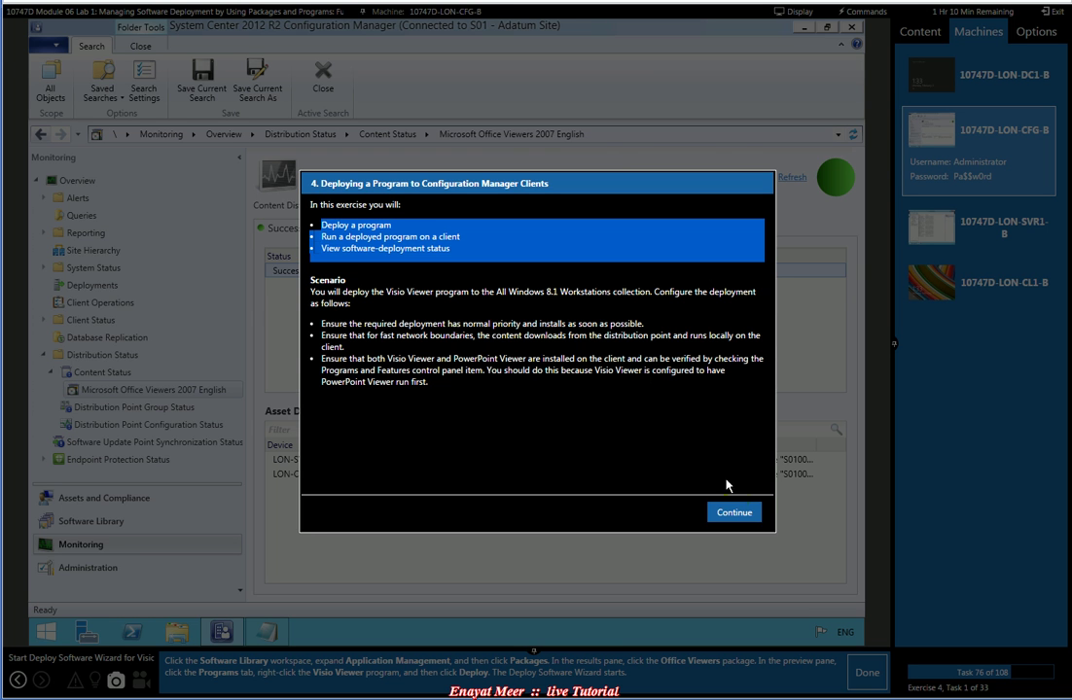
pyautogui.click(734, 512)
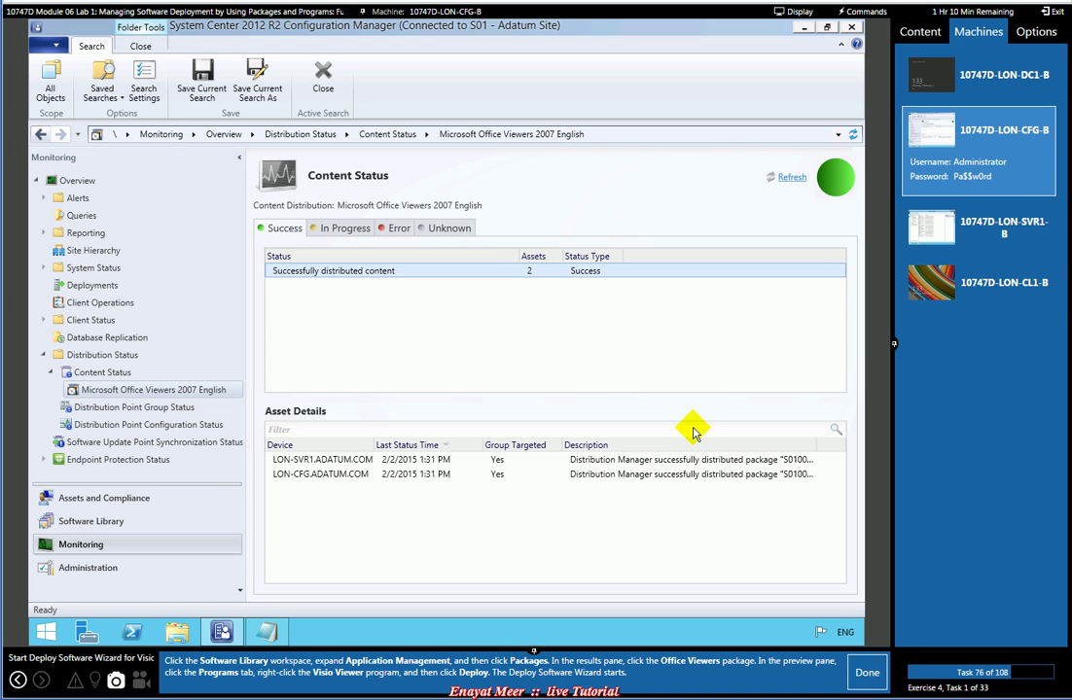
# Display the programs of the Office Viewers package under Application Management's Packages in the Software Library
pyautogui.click(80, 524)
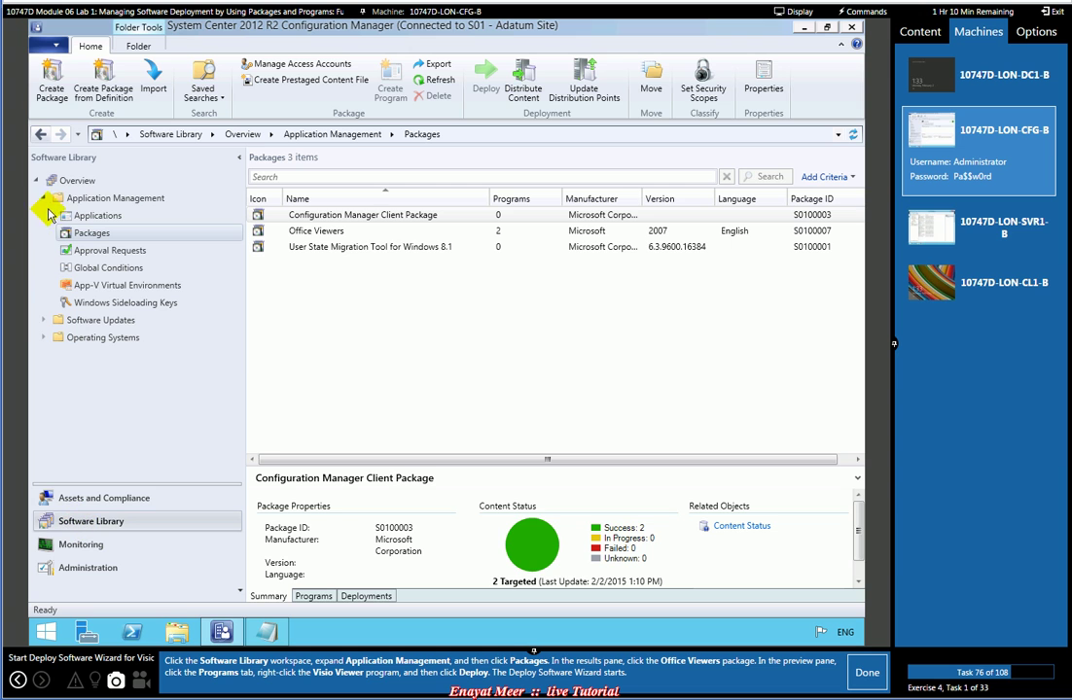
pyautogui.click(78, 199)
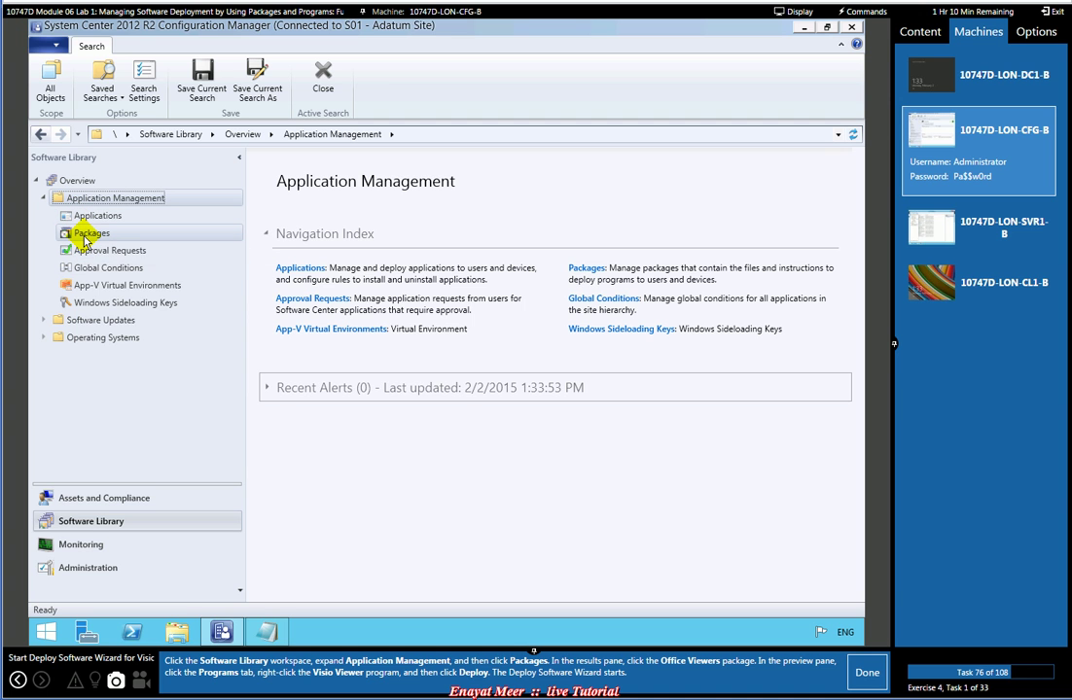
pyautogui.click(84, 236)
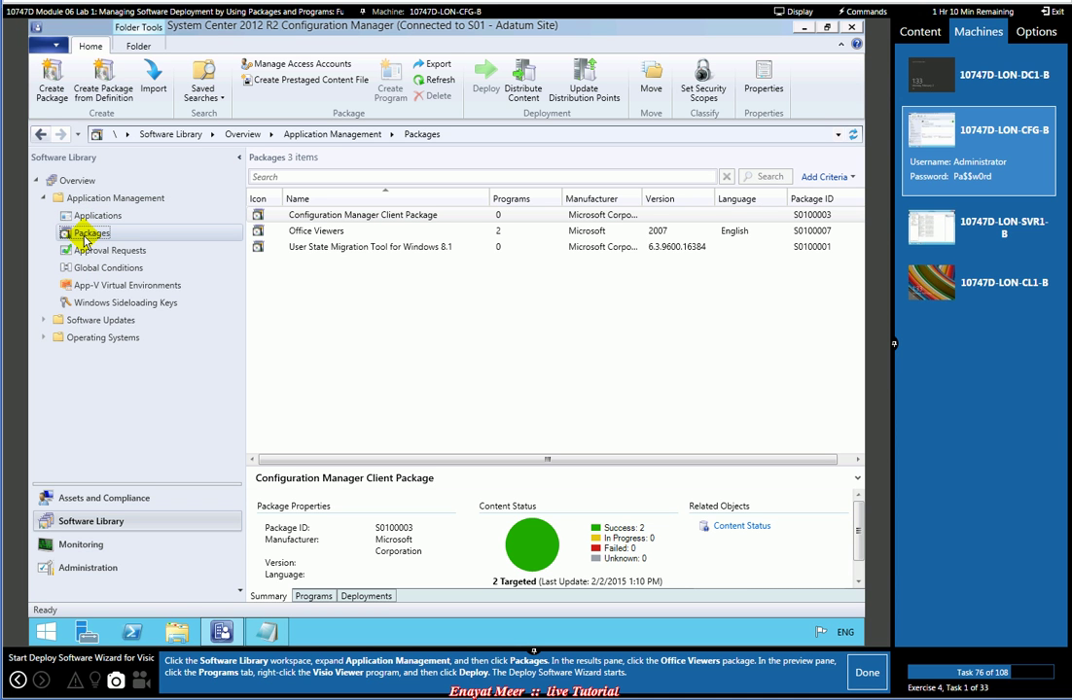
pyautogui.click(329, 236)
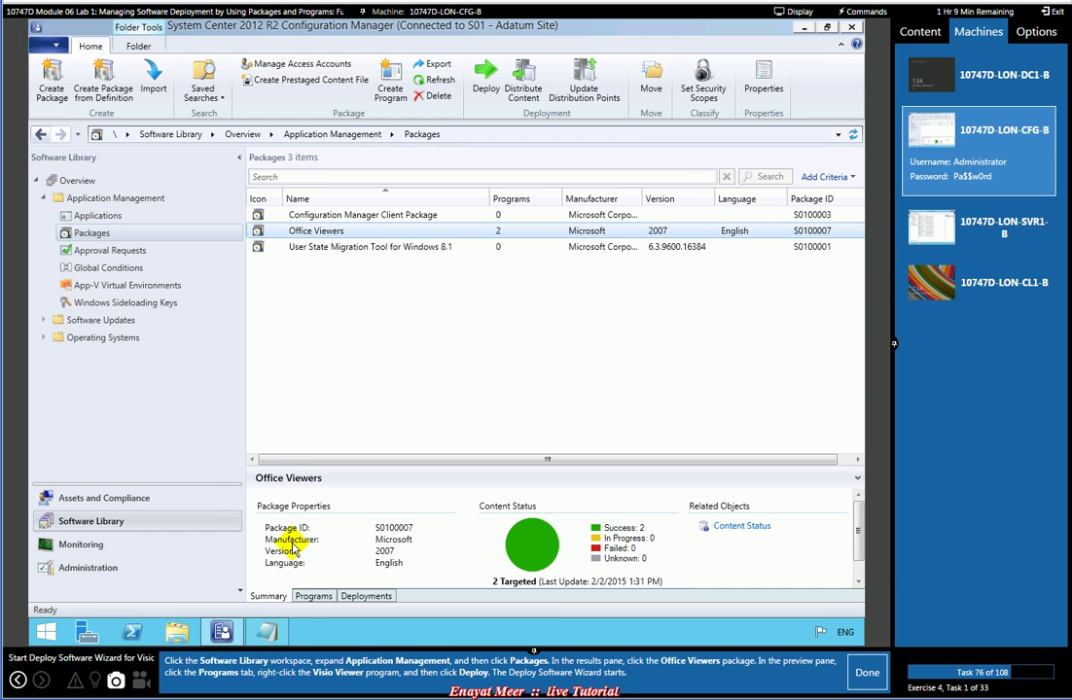
pyautogui.click(313, 597)
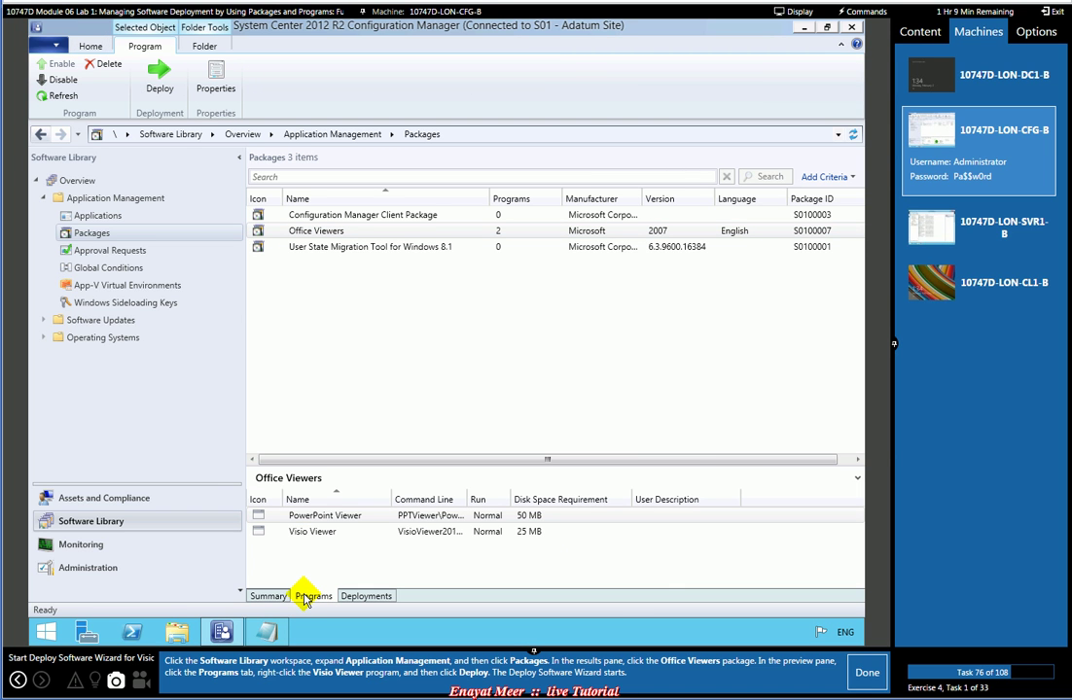
# Start the Deploy Software Wizard for the Visio Viewer program and mark the corresponding lab task done
pyautogui.click(324, 533)
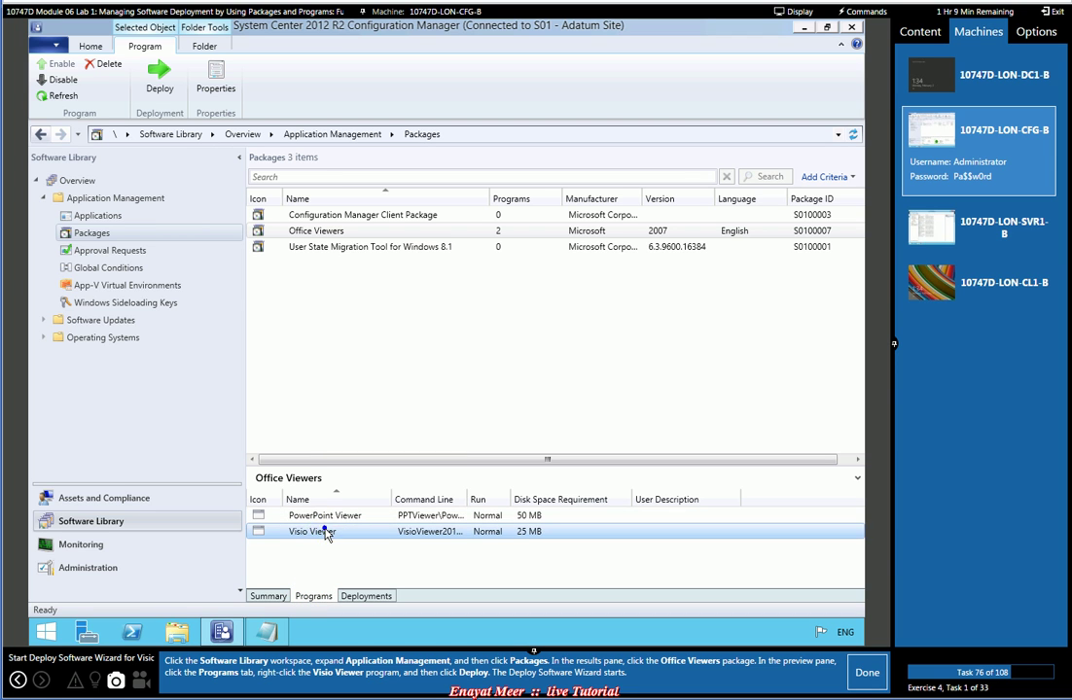
pyautogui.rightClick(327, 535)
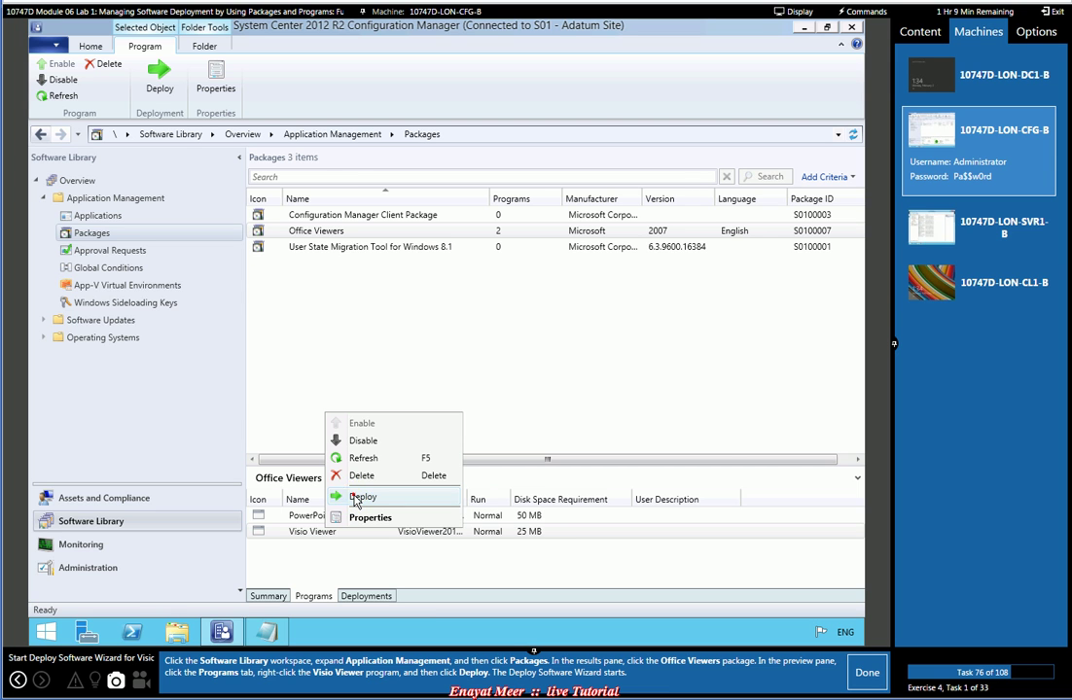
pyautogui.click(358, 497)
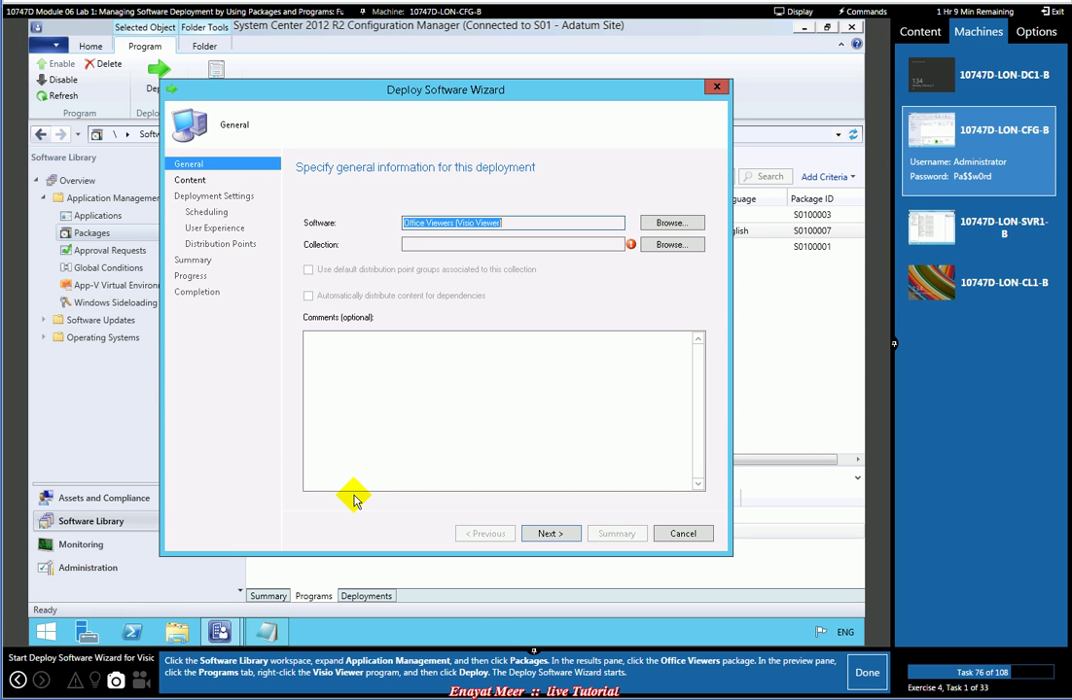
pyautogui.click(868, 674)
pyautogui.click(872, 678)
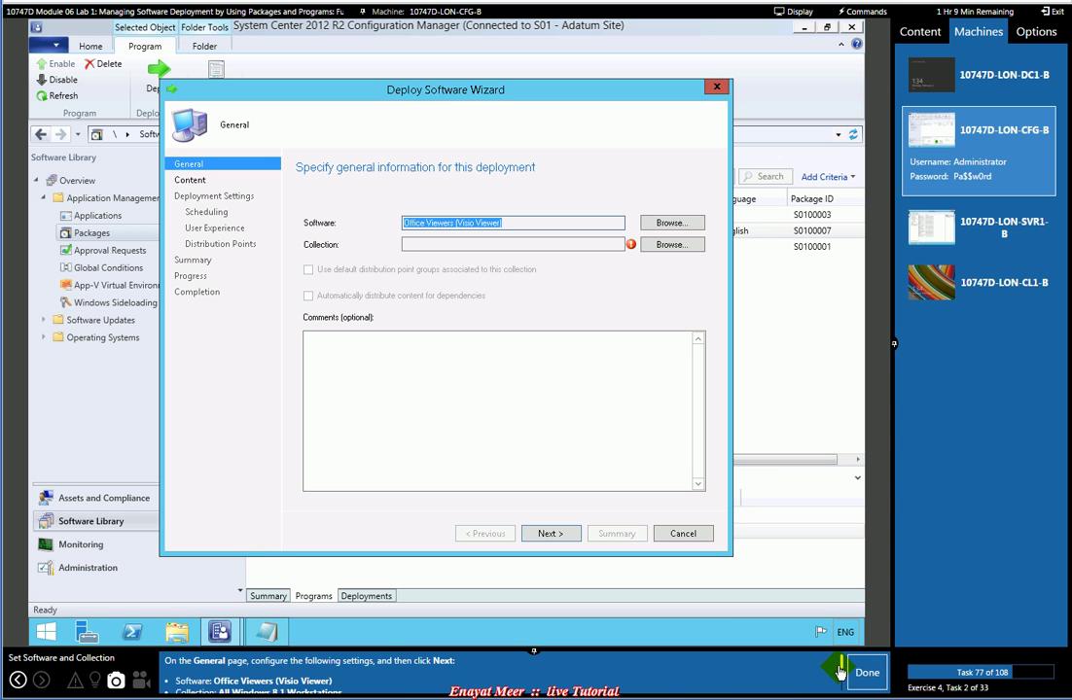
# Set the deployment collection to All Windows 8.1 Workstations, continue to the Content page, and mark the lab task done
pyautogui.scroll(-1, 837, 681)
pyautogui.scroll(-1, 841, 684)
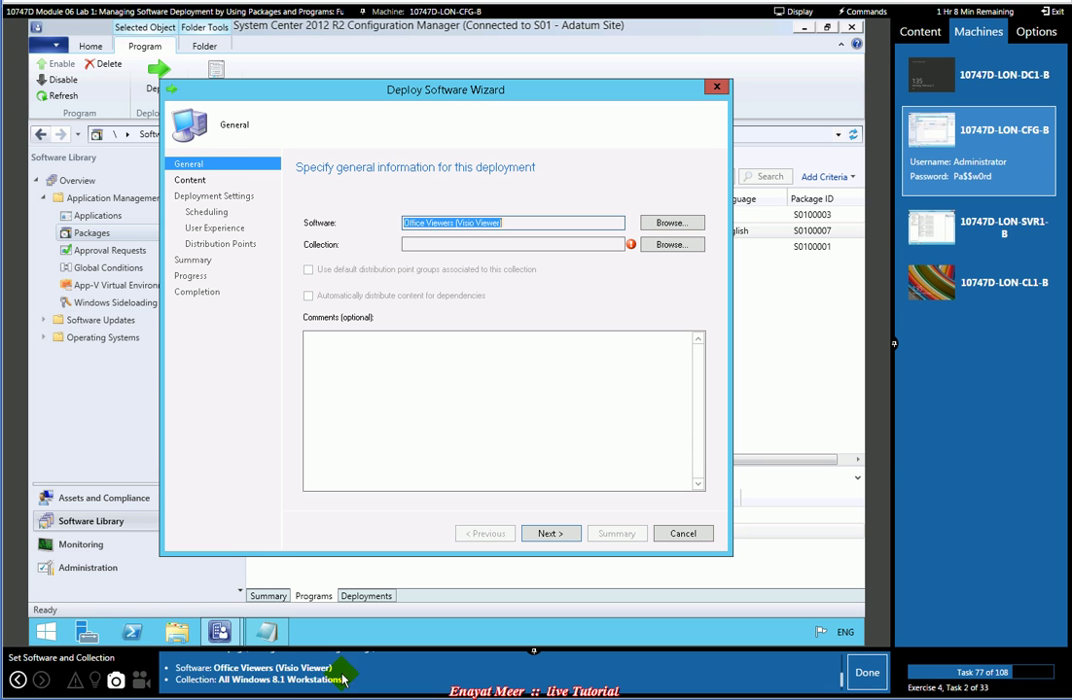
pyautogui.click(672, 245)
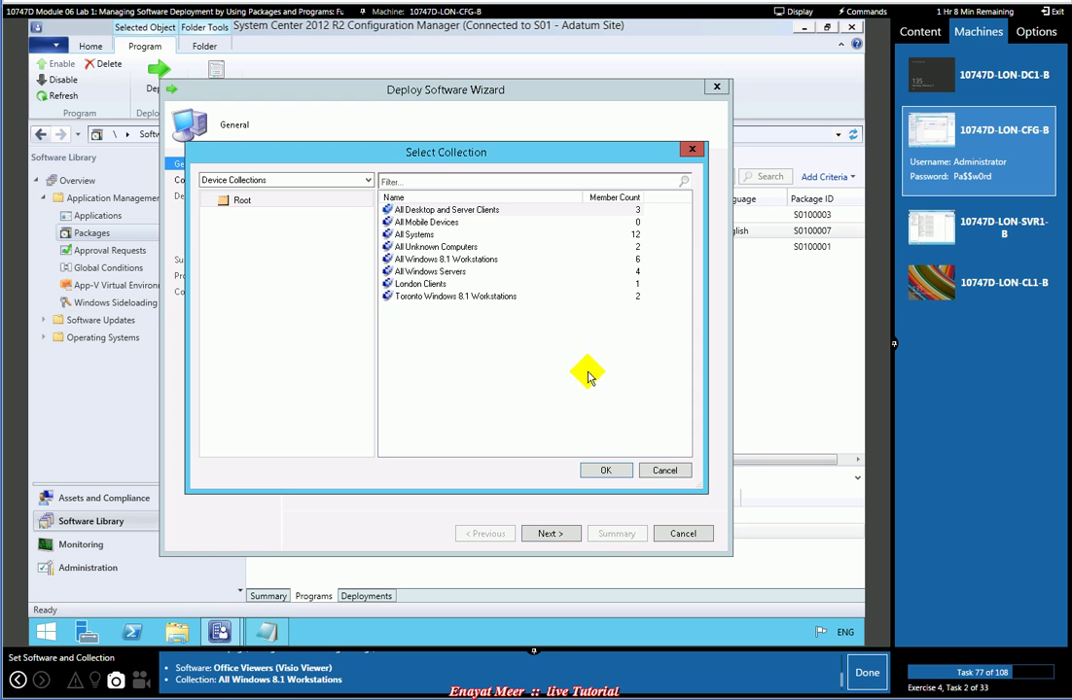
pyautogui.click(438, 259)
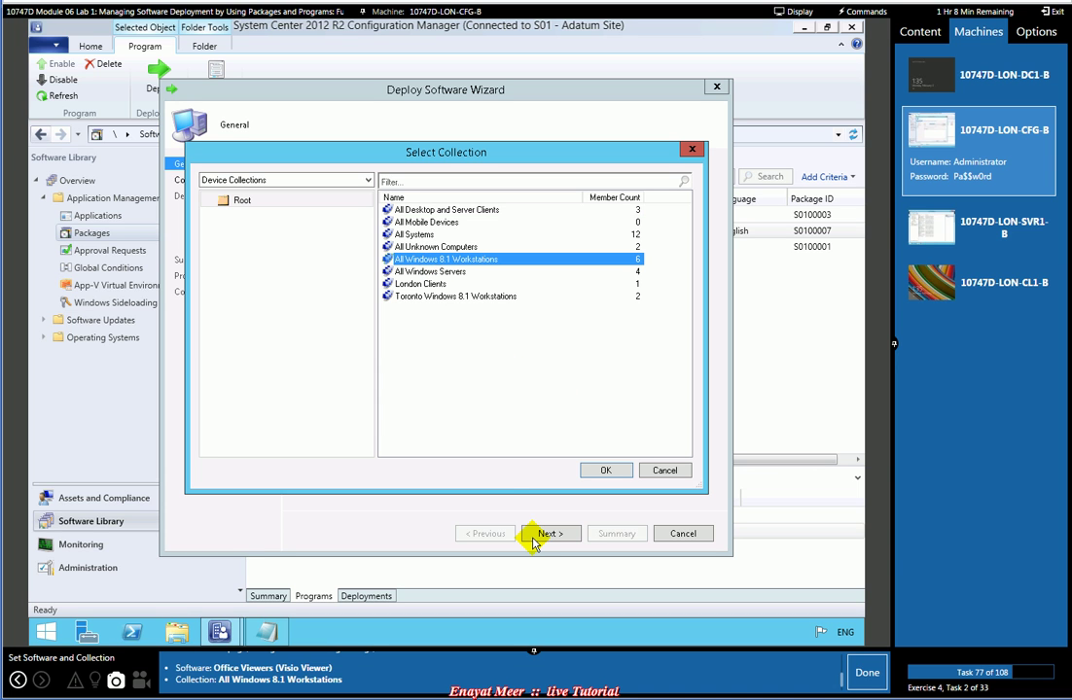
pyautogui.click(604, 471)
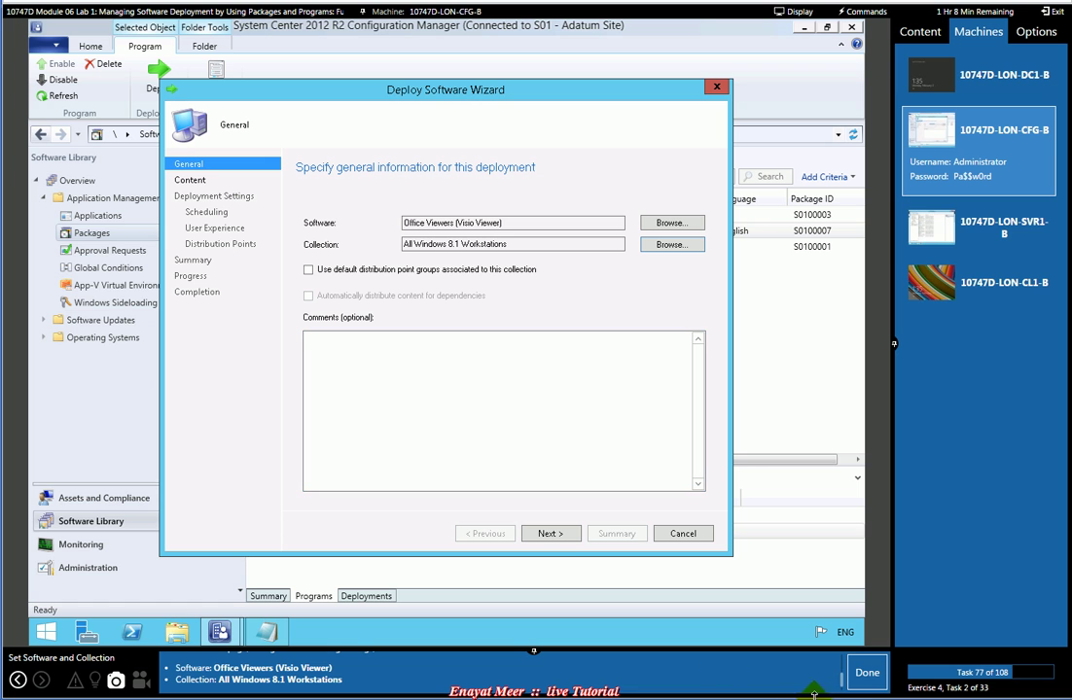
pyautogui.scroll(1, 844, 681)
pyautogui.moveTo(844, 681)
pyautogui.mouseDown()
pyautogui.moveTo(847, 667)
pyautogui.moveTo(842, 679)
pyautogui.mouseUp()
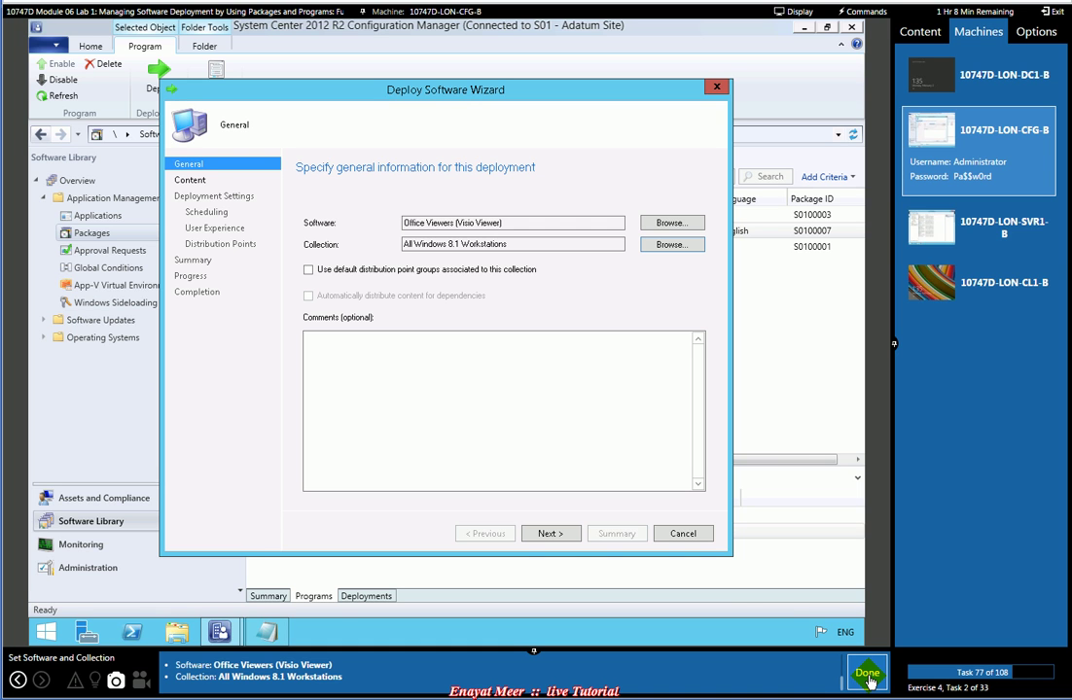
pyautogui.click(541, 534)
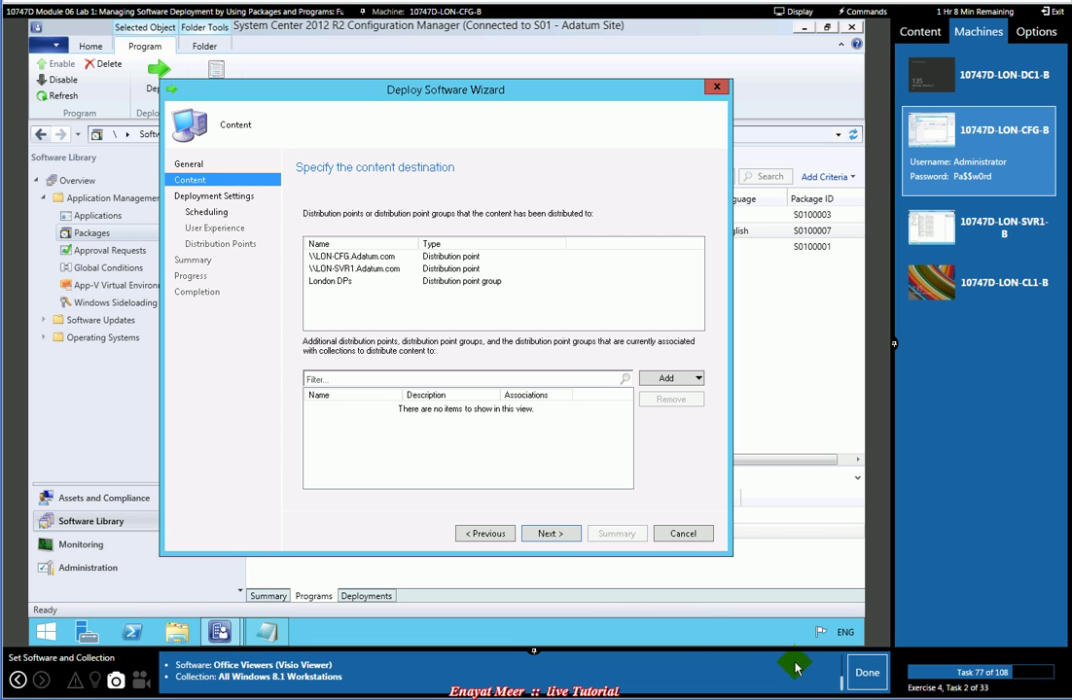
pyautogui.click(868, 679)
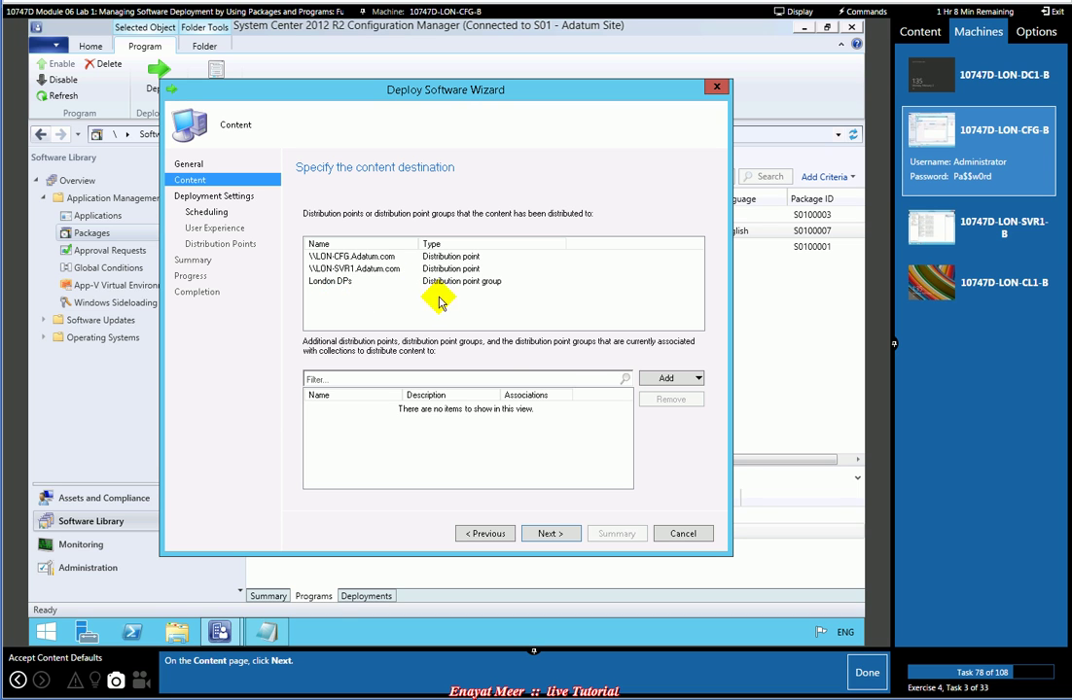
# Accept the content destination defaults, keep the deployment purpose as Required, continue to Scheduling, and mark both lab tasks done
pyautogui.click(550, 534)
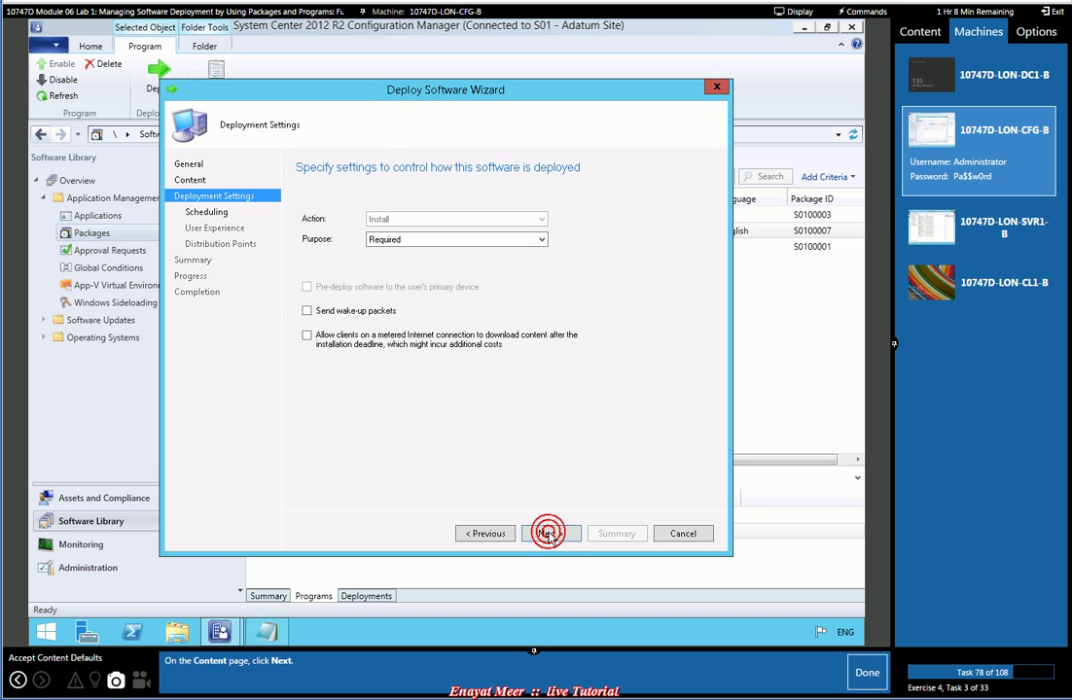
pyautogui.click(864, 678)
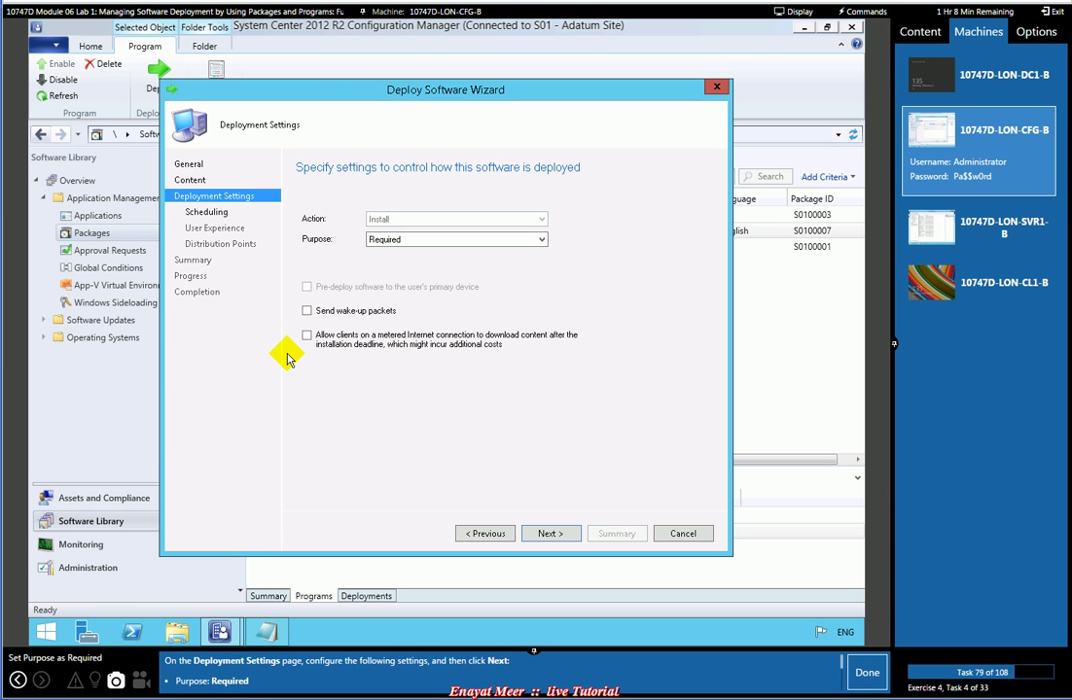
pyautogui.click(541, 242)
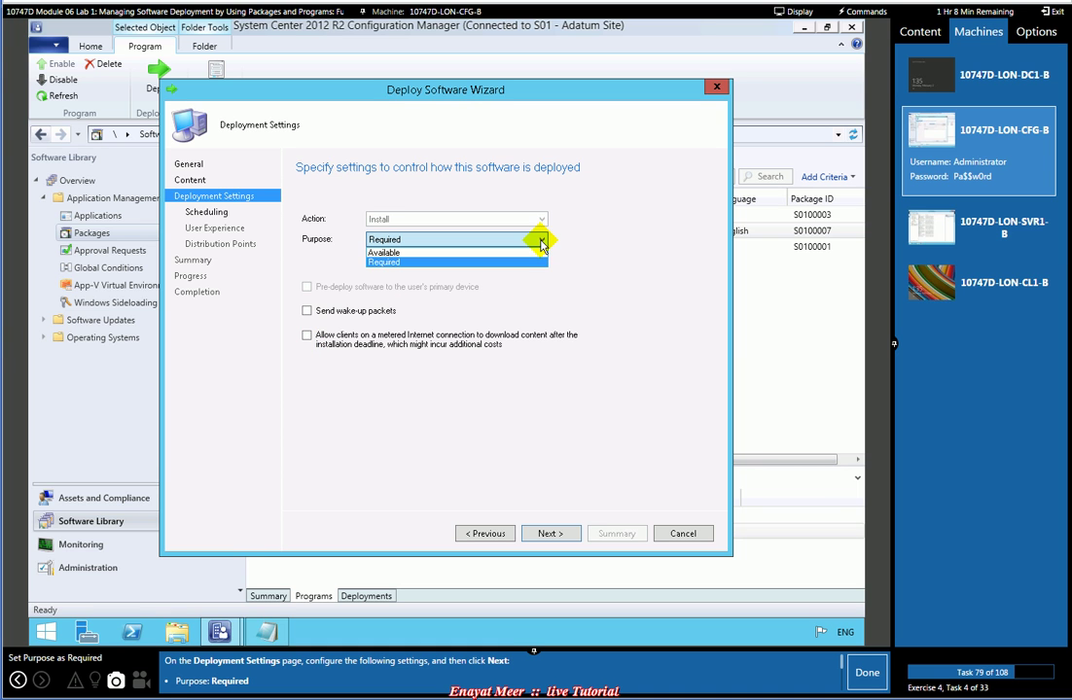
pyautogui.click(541, 243)
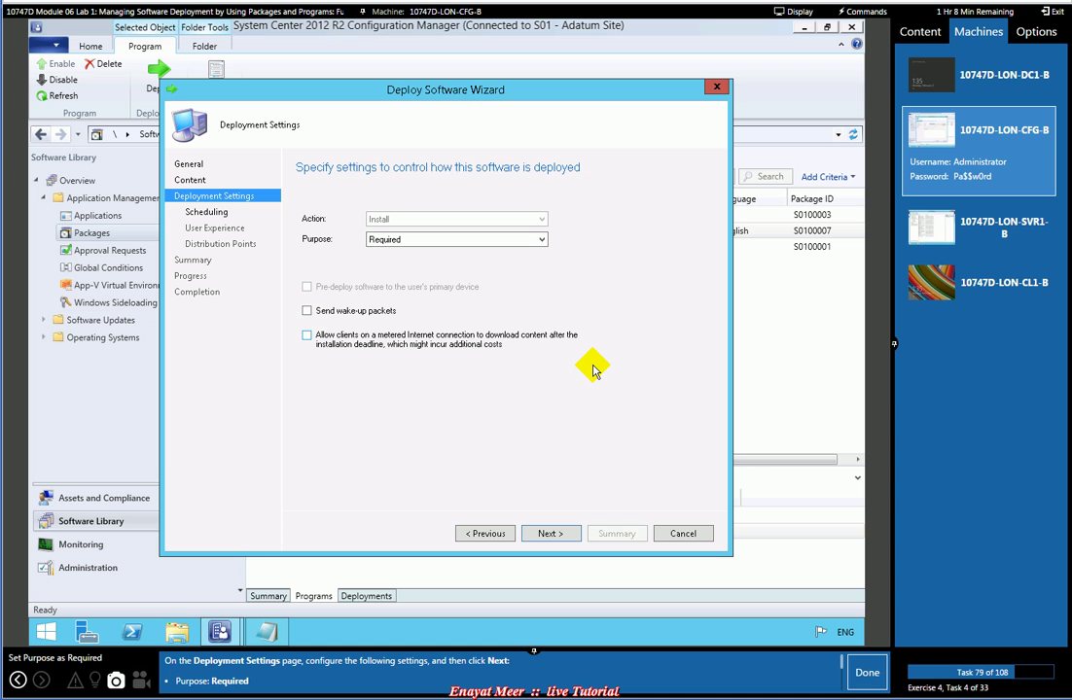
pyautogui.click(553, 534)
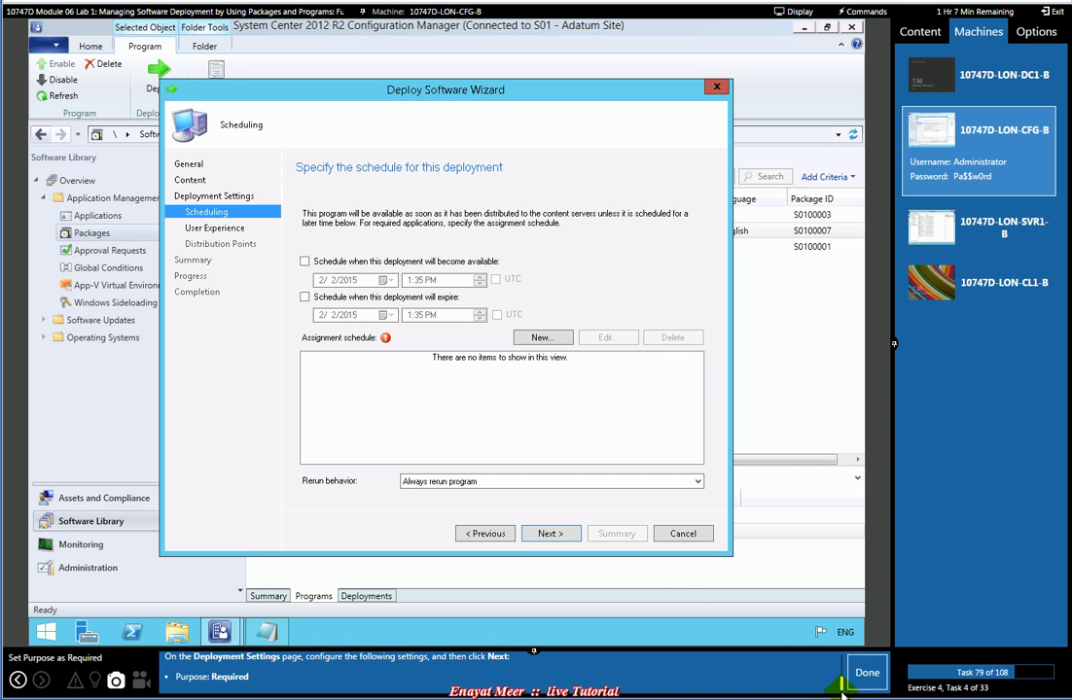
pyautogui.click(868, 681)
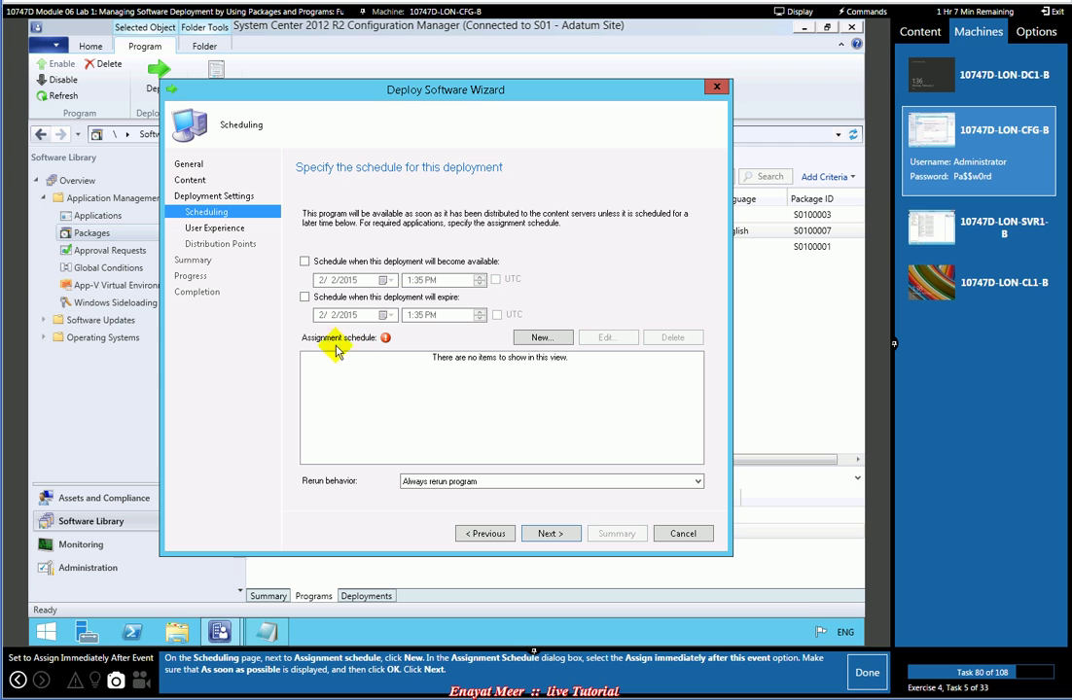
# Add an assignment schedule that assigns immediately after the As soon as possible event, continue to User Experience, and mark the task done
pyautogui.click(541, 338)
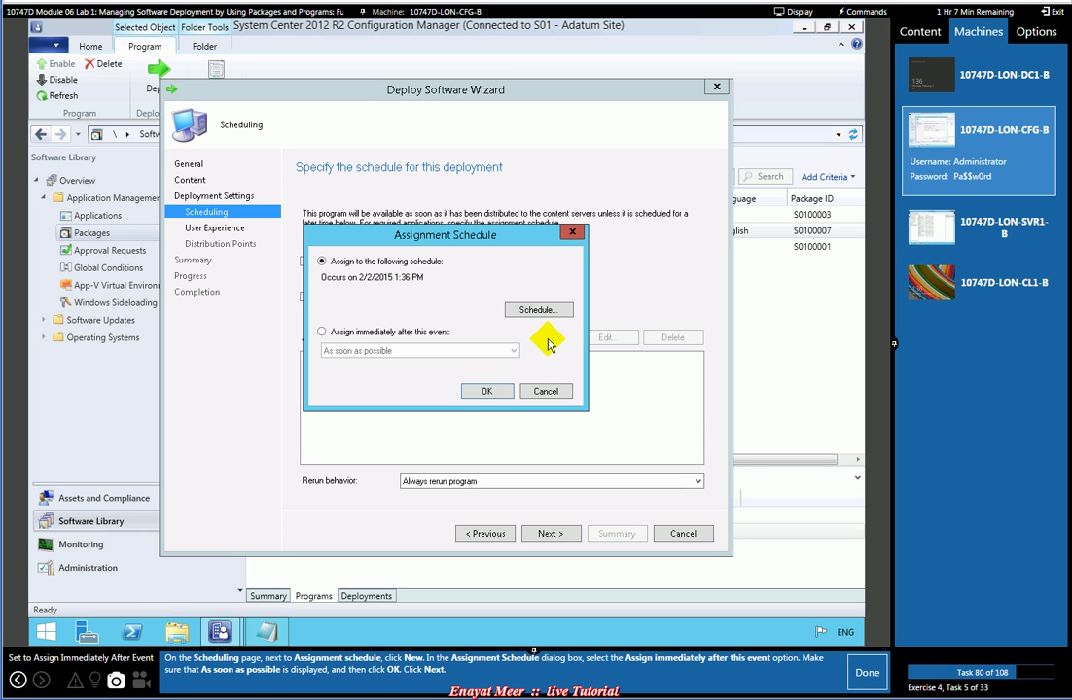
pyautogui.click(322, 332)
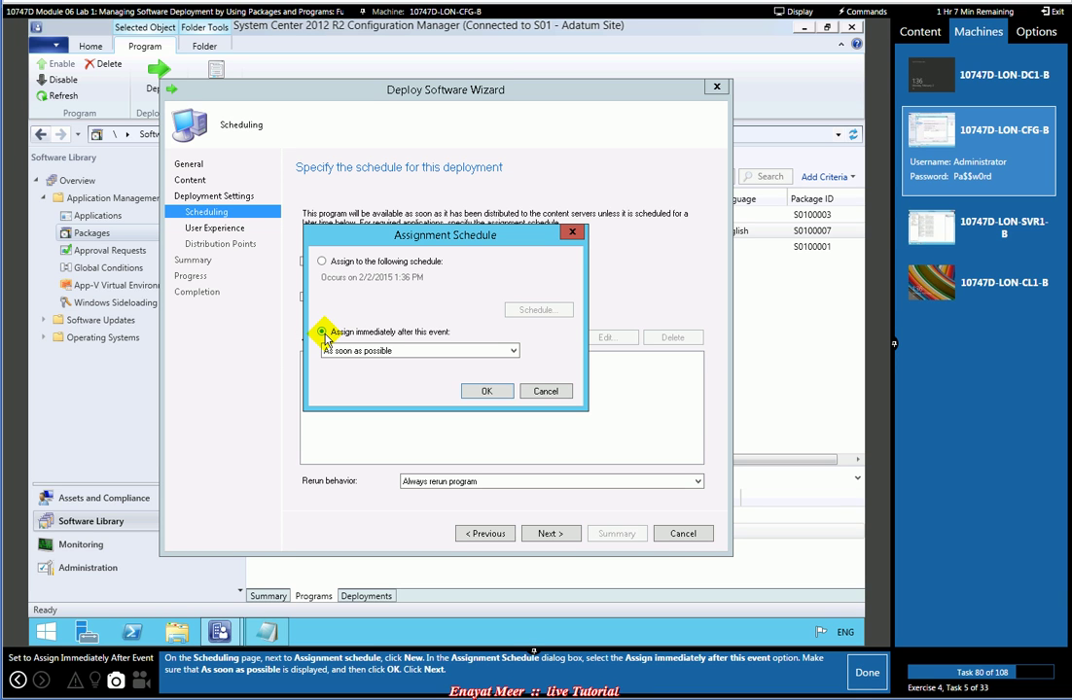
pyautogui.click(511, 352)
pyautogui.click(510, 351)
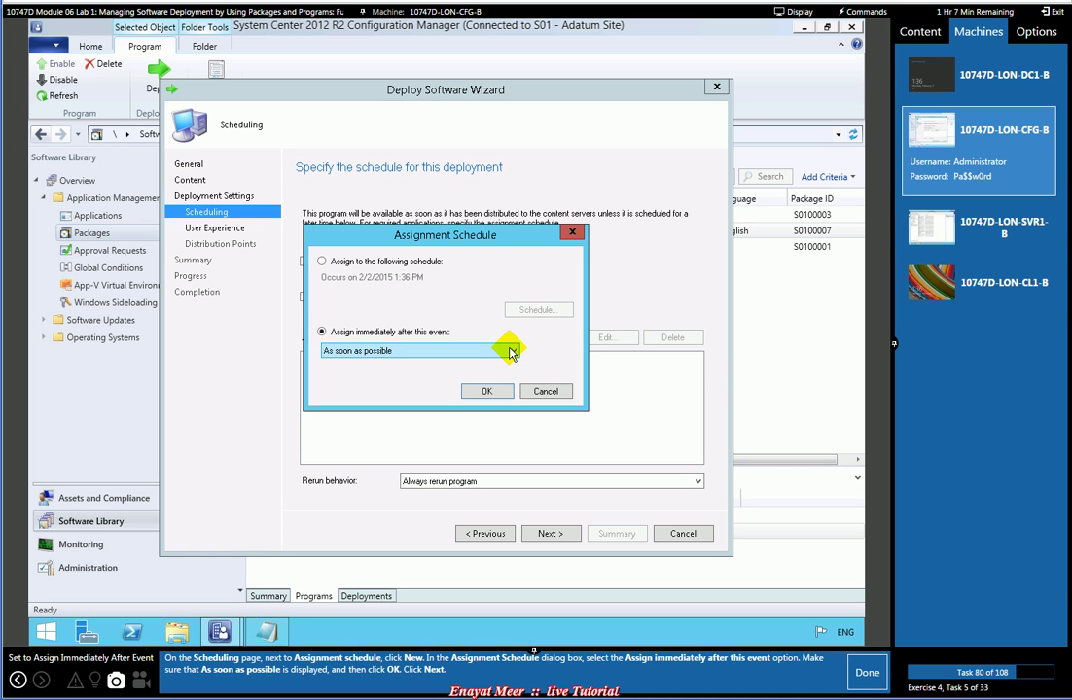
pyautogui.click(488, 394)
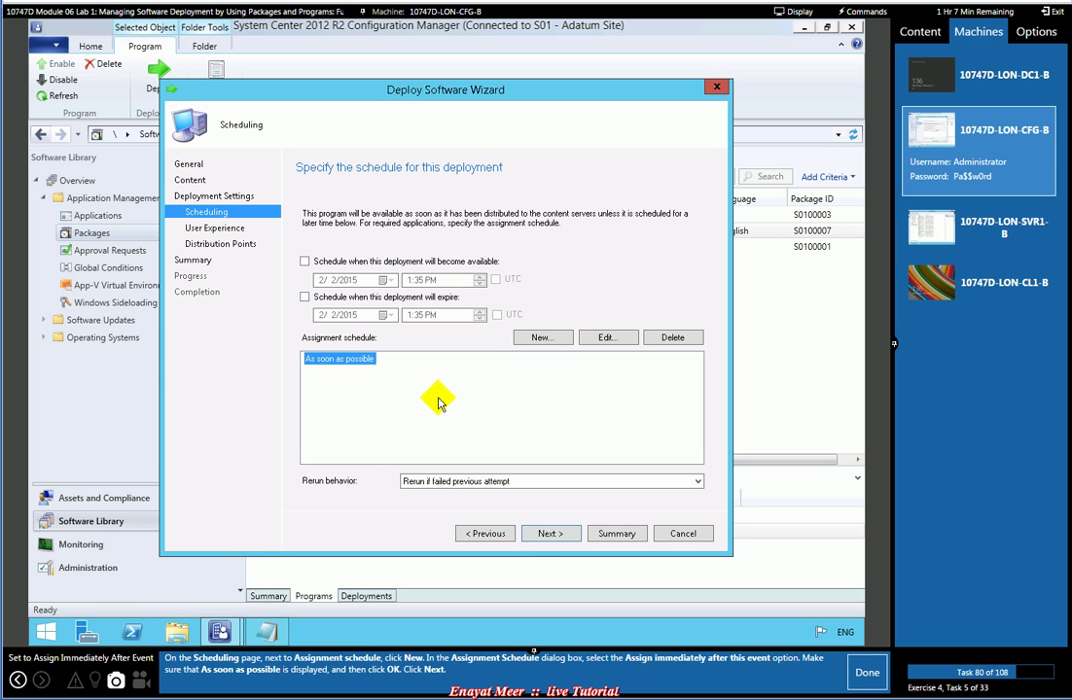
pyautogui.click(547, 534)
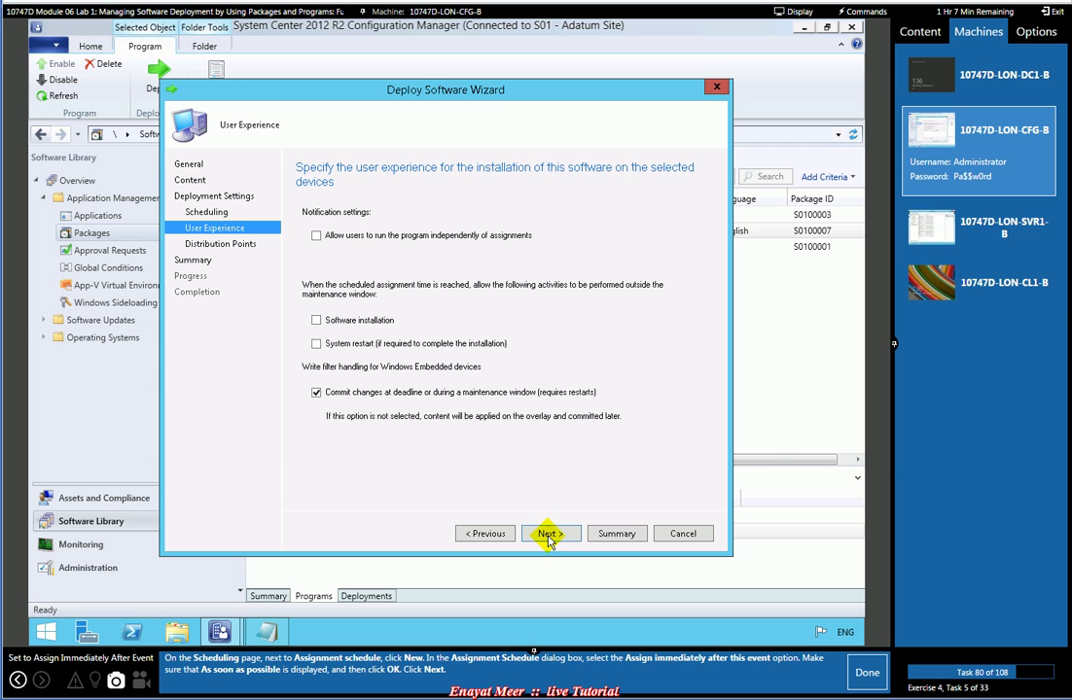
pyautogui.click(869, 678)
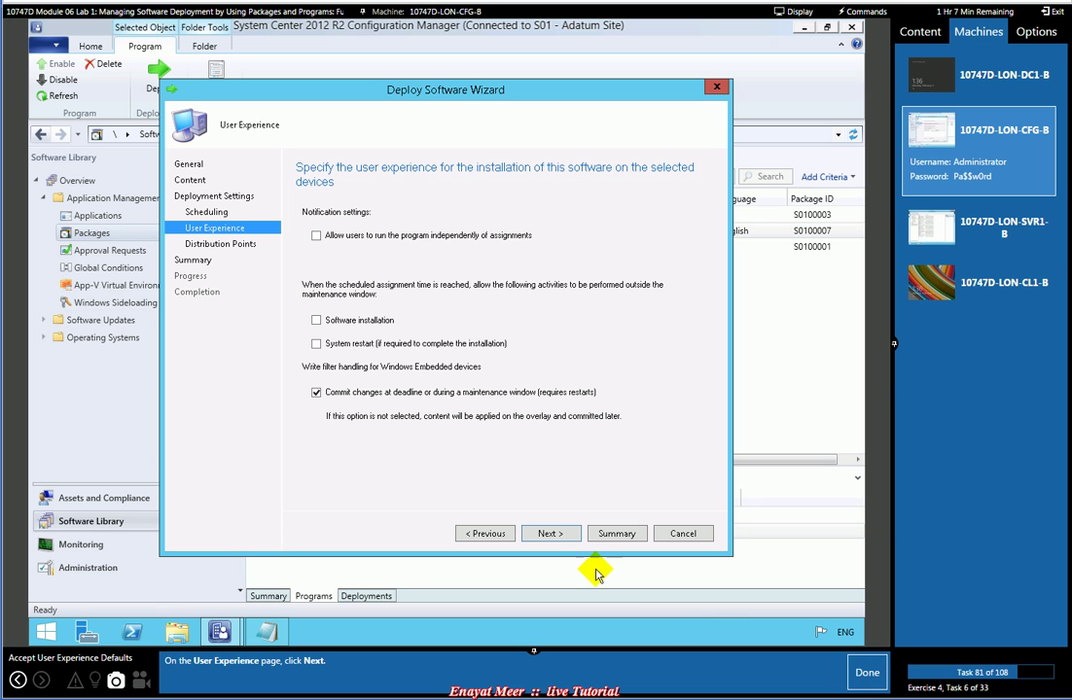
# Accept the User Experience defaults, keep Download content from distribution point and run locally for fast networks, and mark both tasks done
pyautogui.click(548, 534)
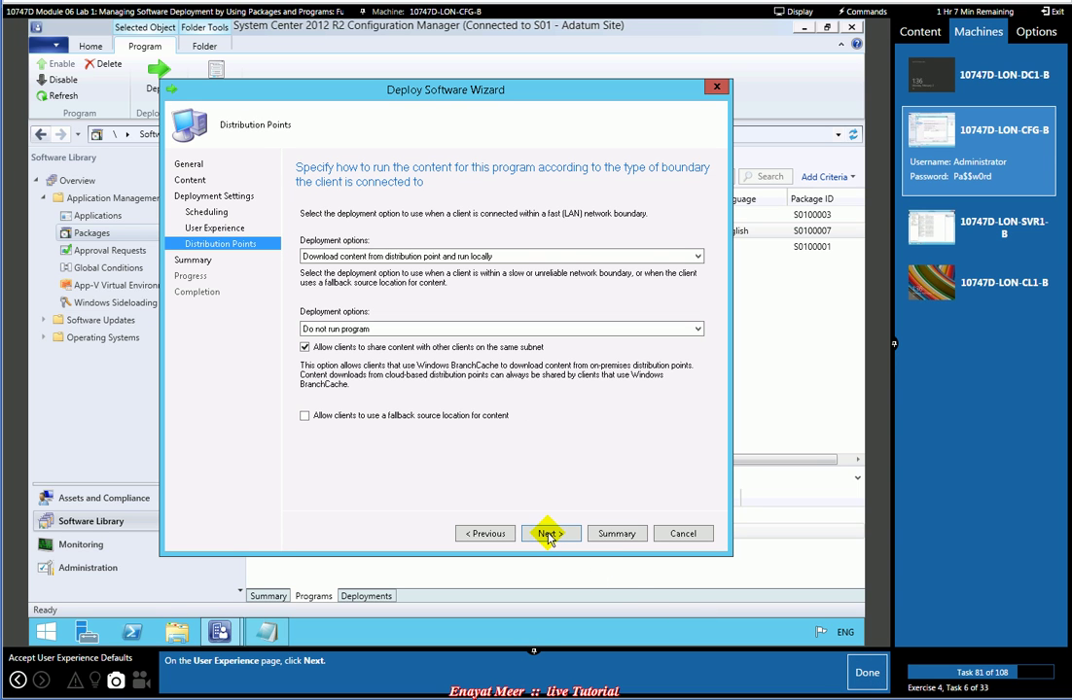
pyautogui.click(868, 683)
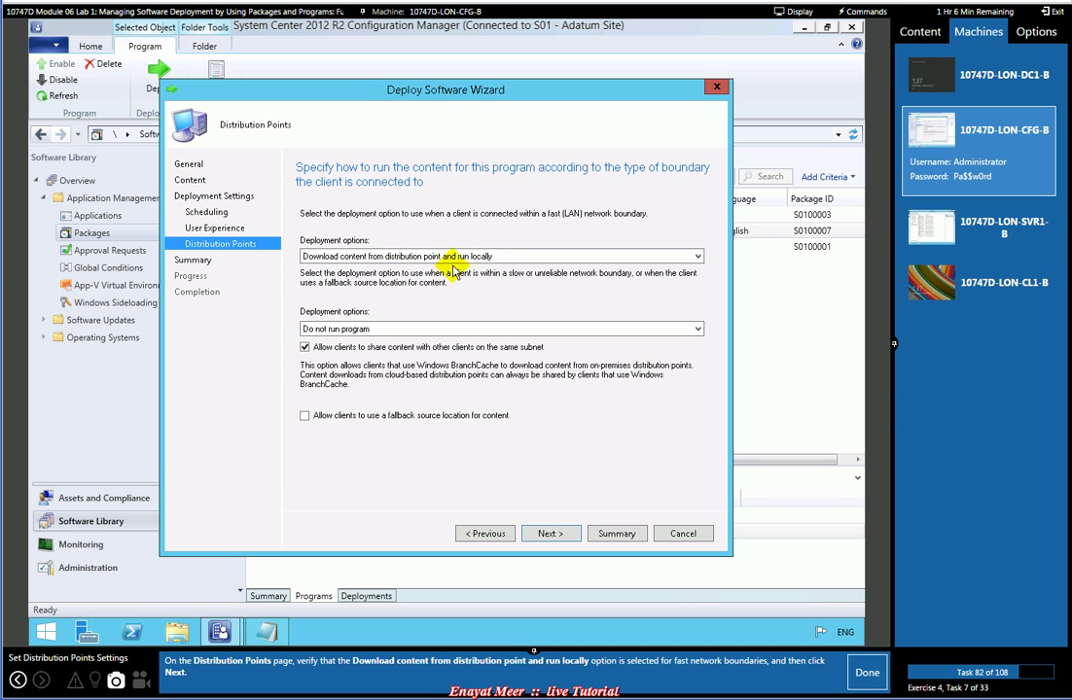
pyautogui.click(698, 256)
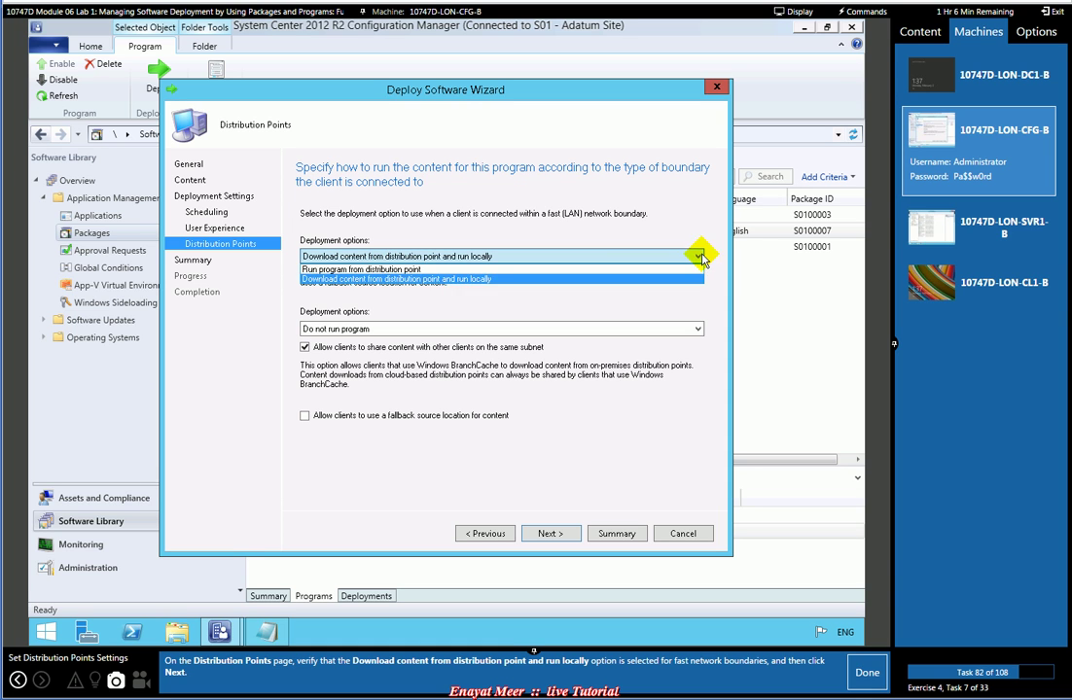
pyautogui.click(701, 257)
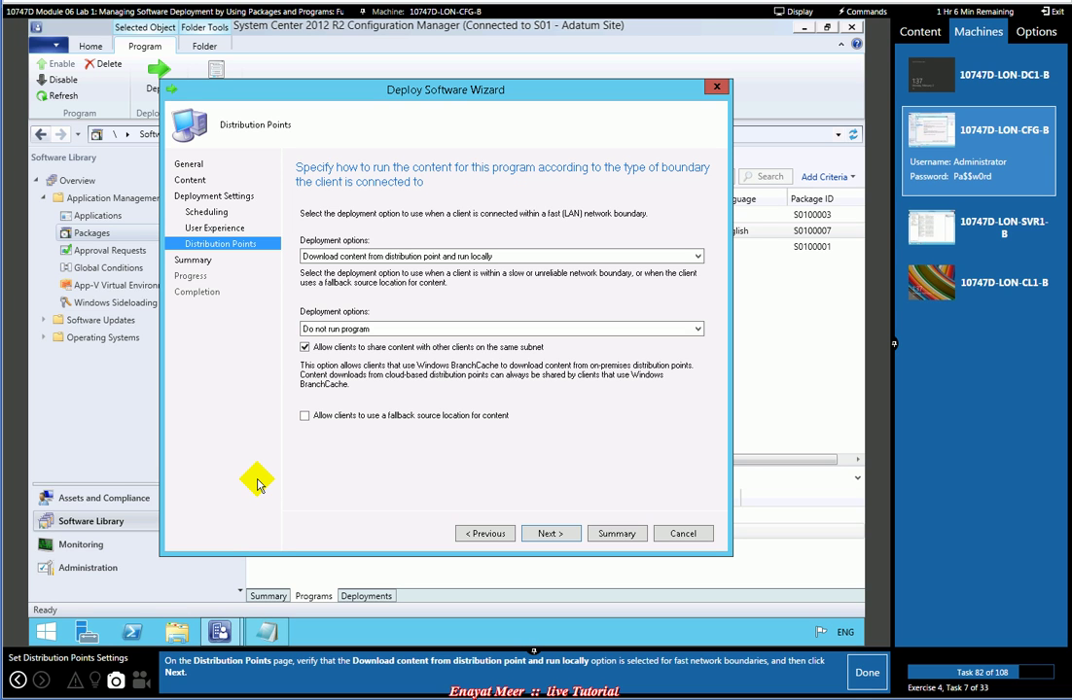
pyautogui.click(548, 534)
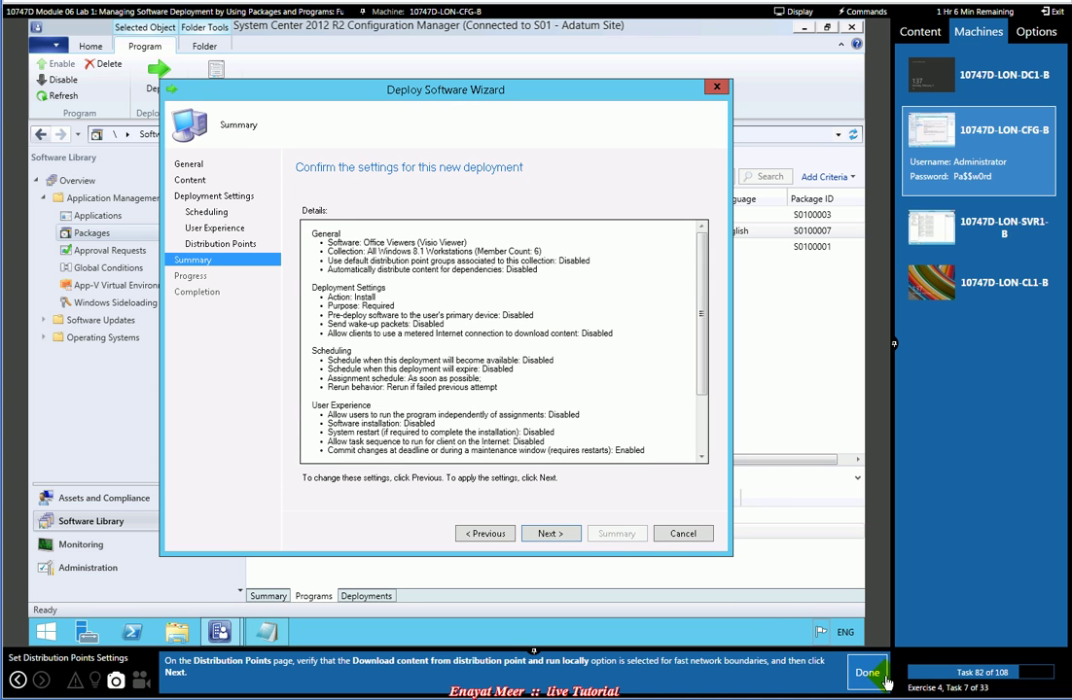
pyautogui.click(868, 673)
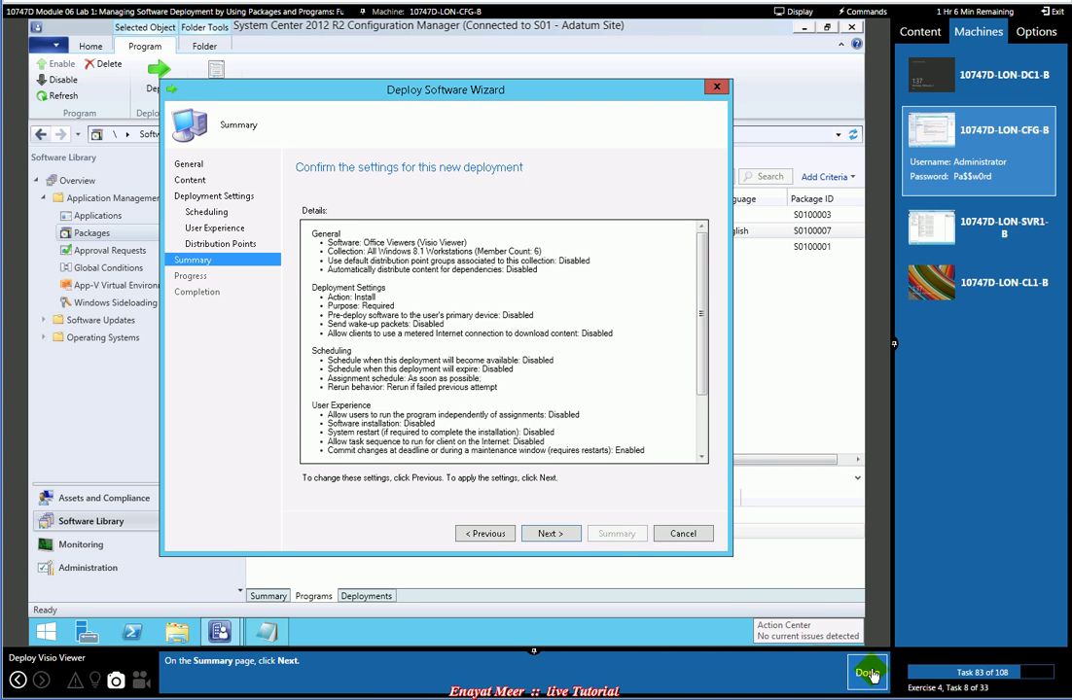
# Review the deployment summary, create the Visio Viewer deployment and close the wizard, marking the corresponding lab tasks done
pyautogui.click(697, 428)
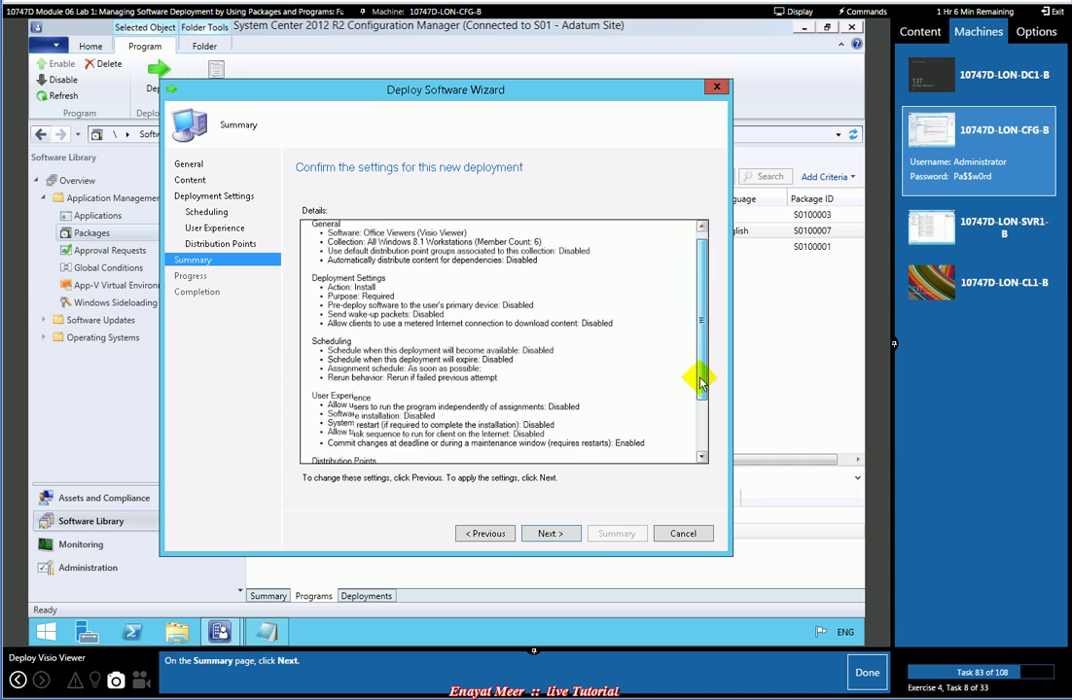
pyautogui.click(550, 534)
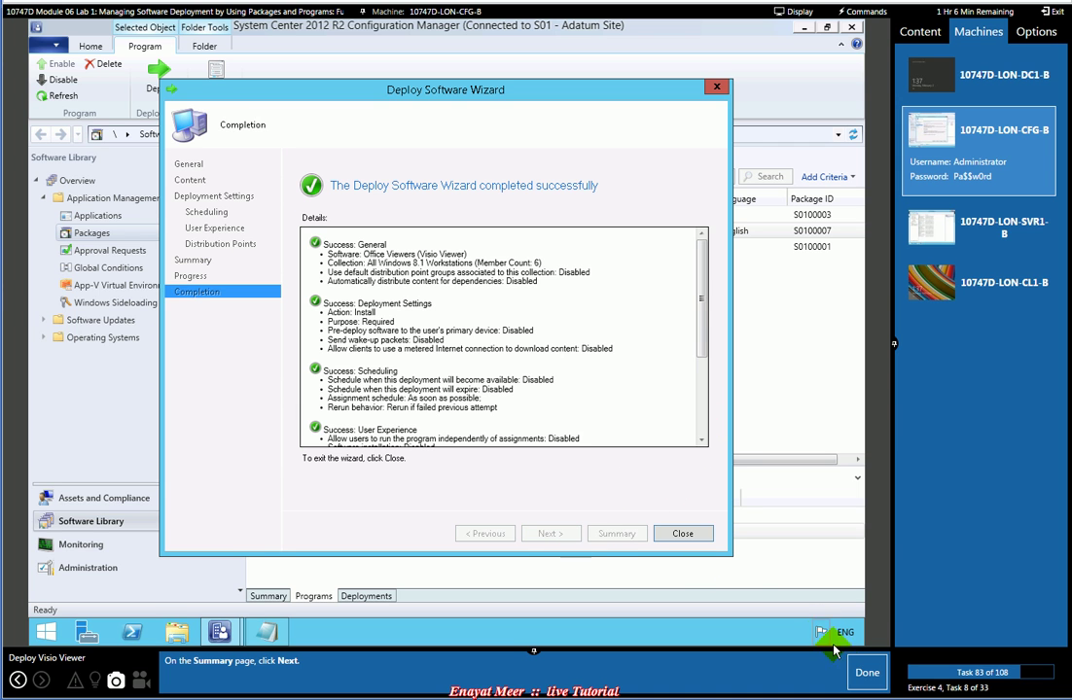
pyautogui.click(864, 673)
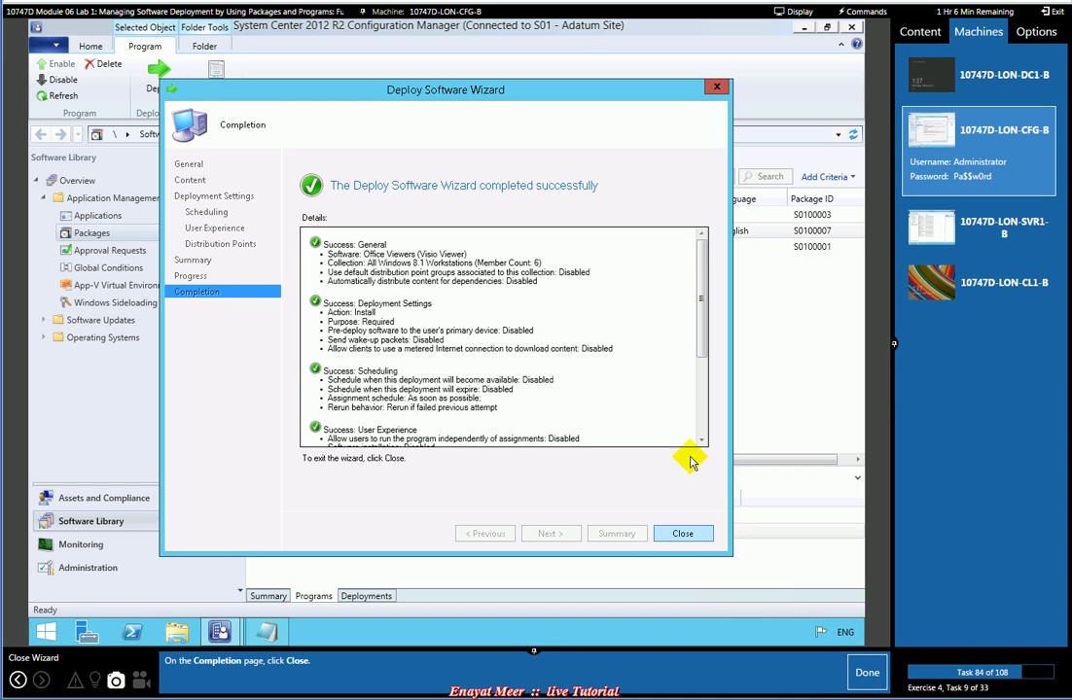
pyautogui.moveTo(703, 338); pyautogui.dragTo(697, 459)
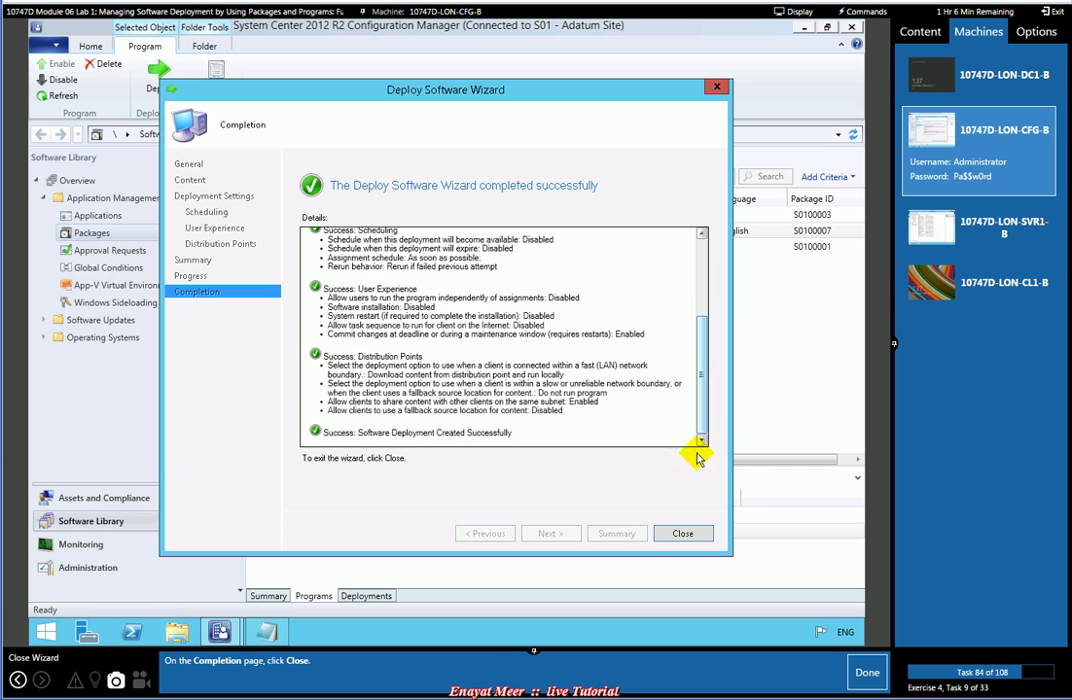
pyautogui.click(684, 534)
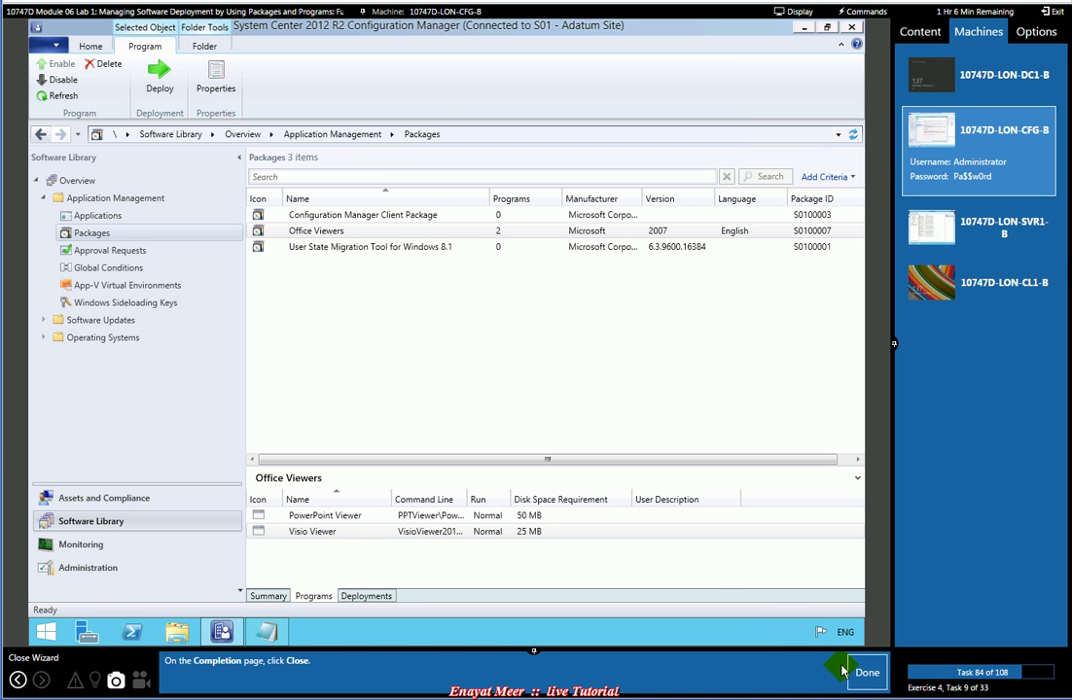
pyautogui.click(863, 675)
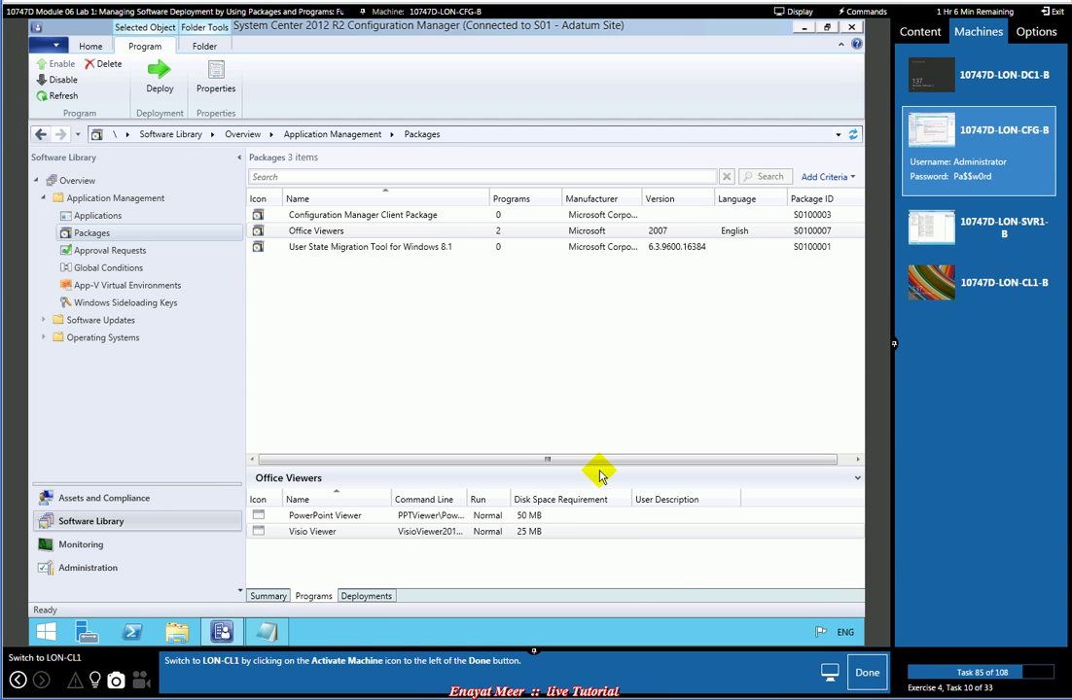
# Switch to the 10747D-LON-CL1-B virtual machine and mark the lab task done
pyautogui.click(428, 11)
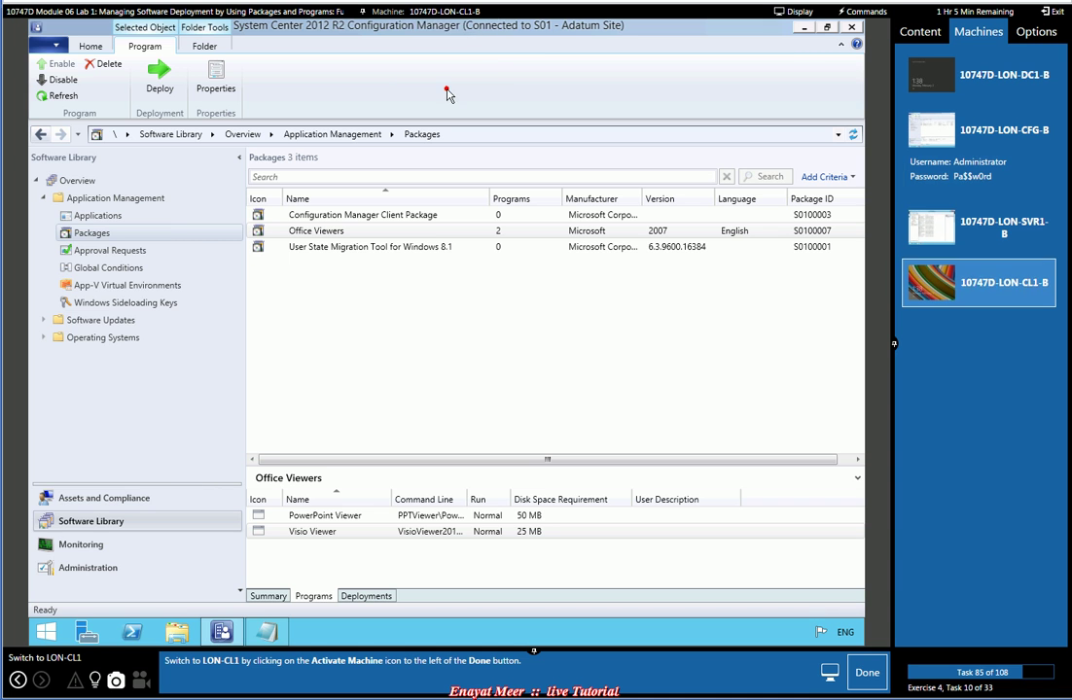
pyautogui.click(447, 92)
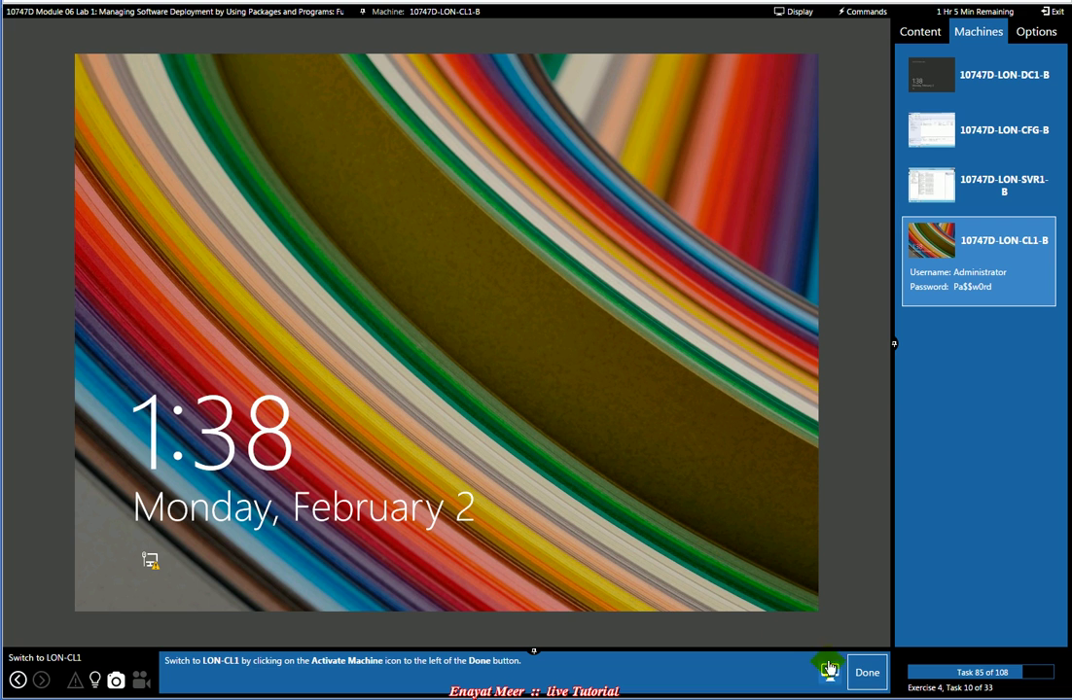
pyautogui.click(867, 672)
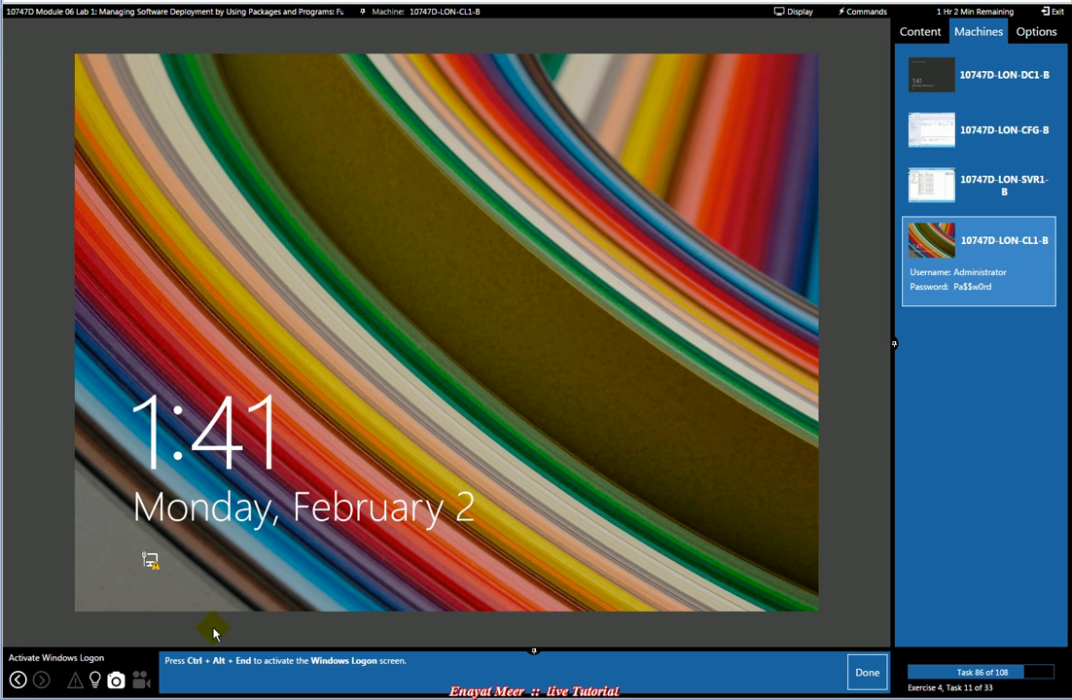
# Send Ctrl + Alt + Delete to the LON-CL1 machine to reach its Windows logon screen, and mark the task done
pyautogui.click(860, 13)
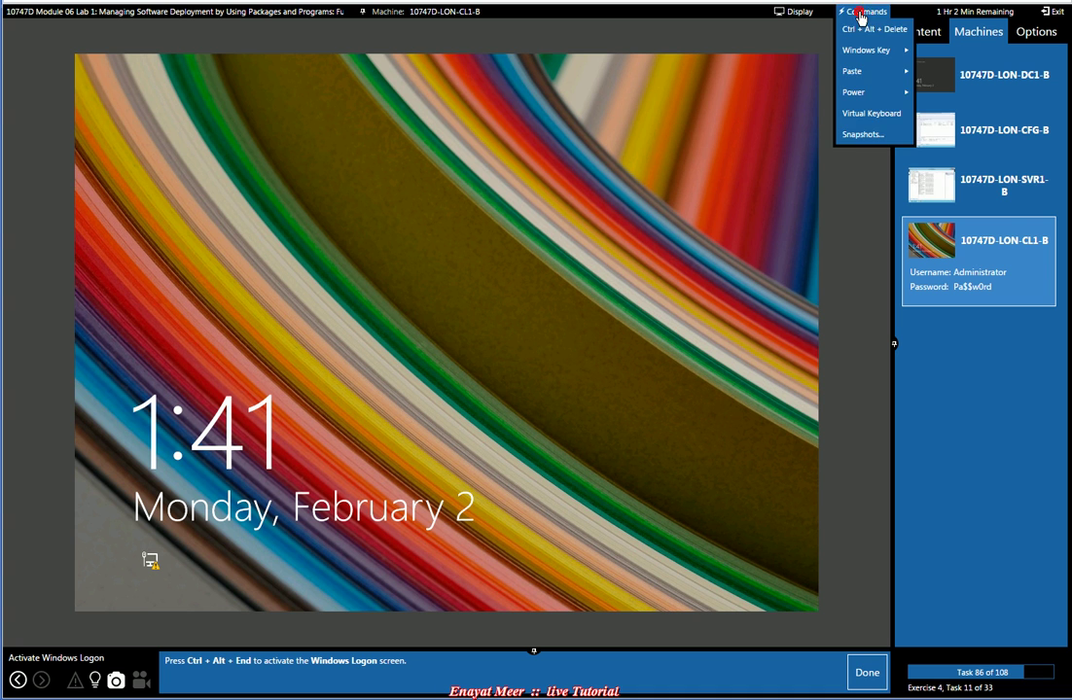
pyautogui.click(858, 32)
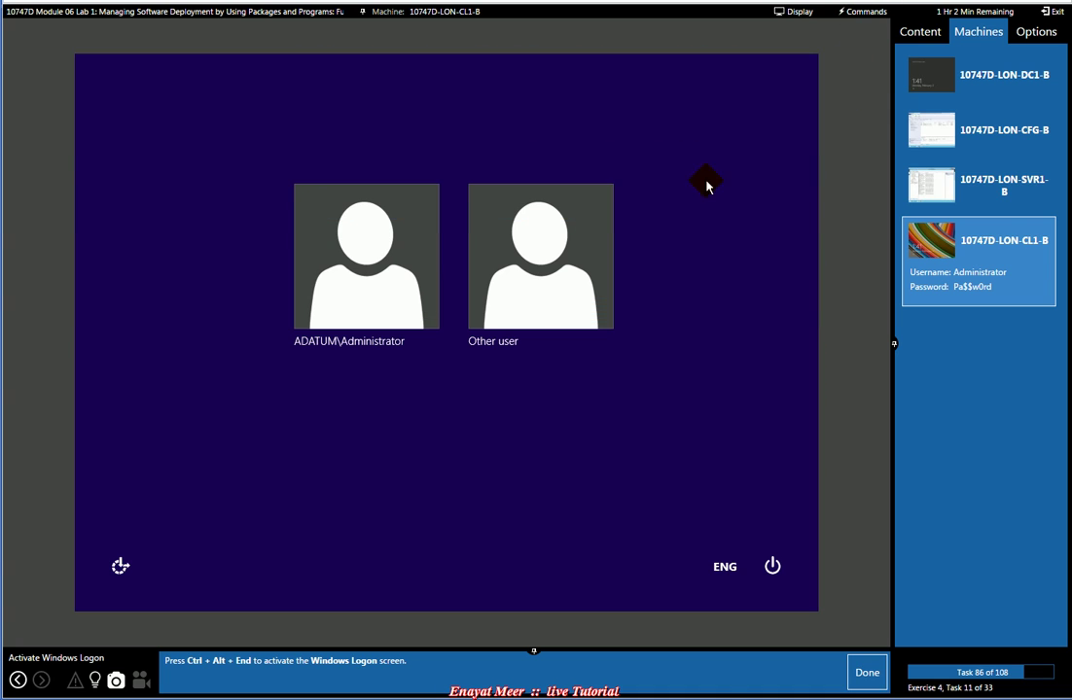
pyautogui.click(869, 676)
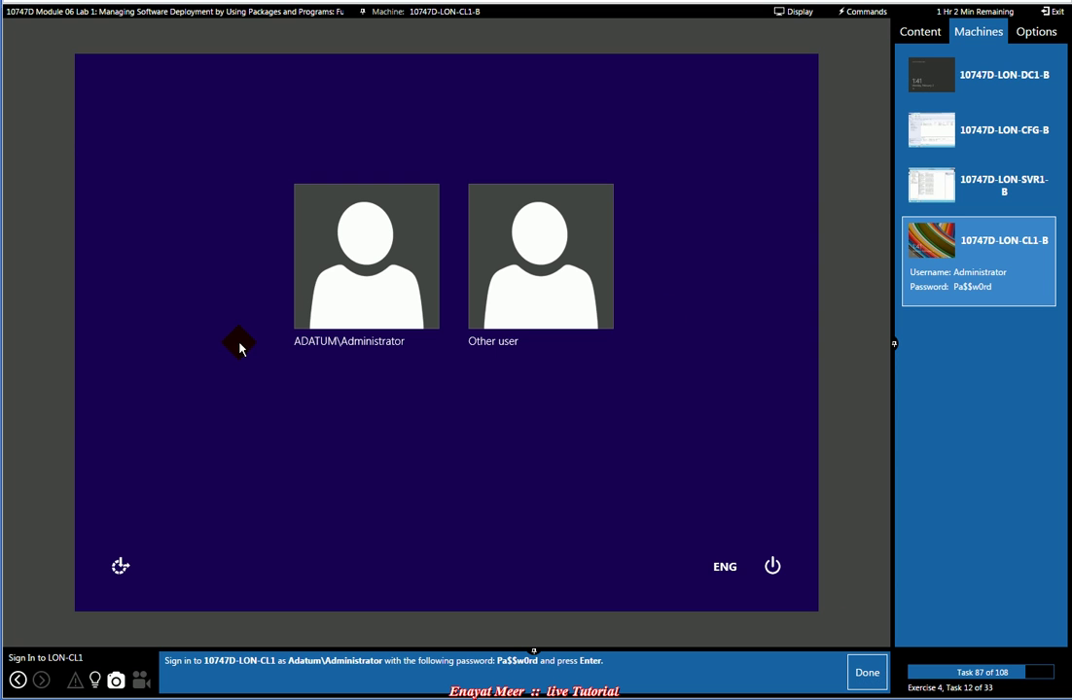
# Sign in to LON-CL1 with the Adatum domain Administrator account by pasting the account password, and mark the task done
pyautogui.click(335, 306)
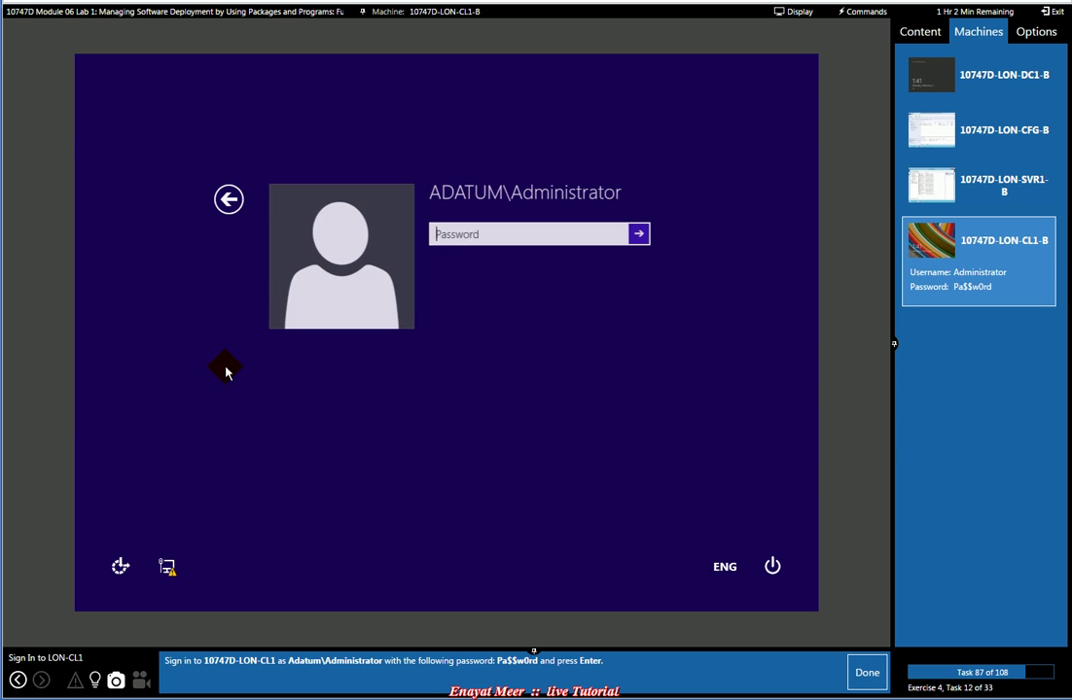
pyautogui.click(862, 12)
pyautogui.moveTo(868, 93)
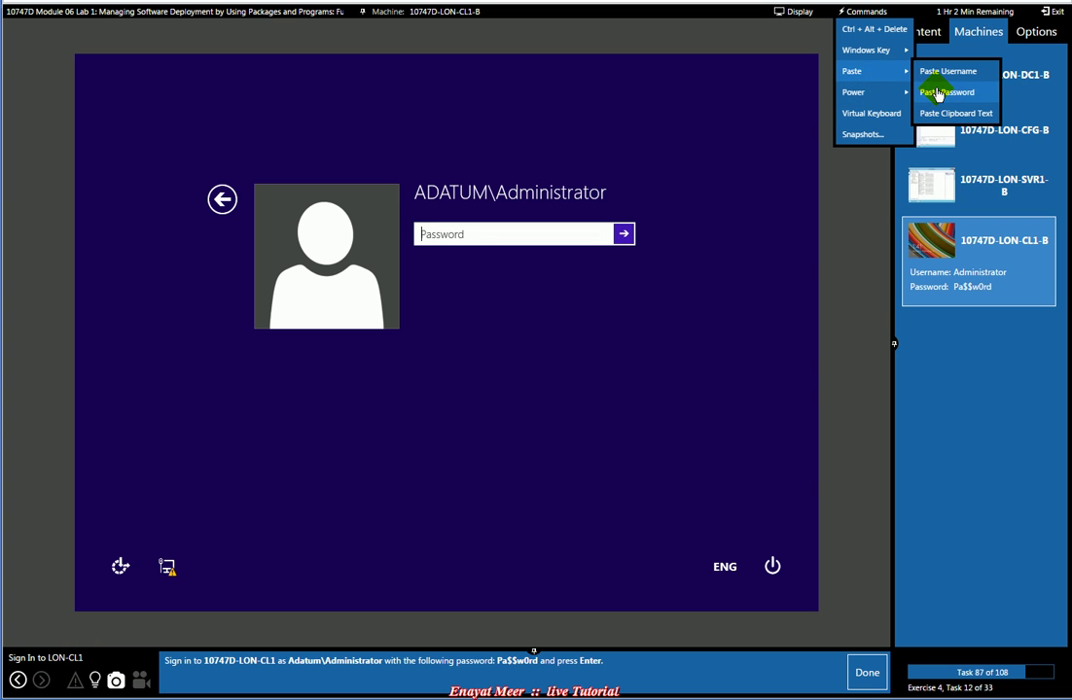
pyautogui.click(937, 92)
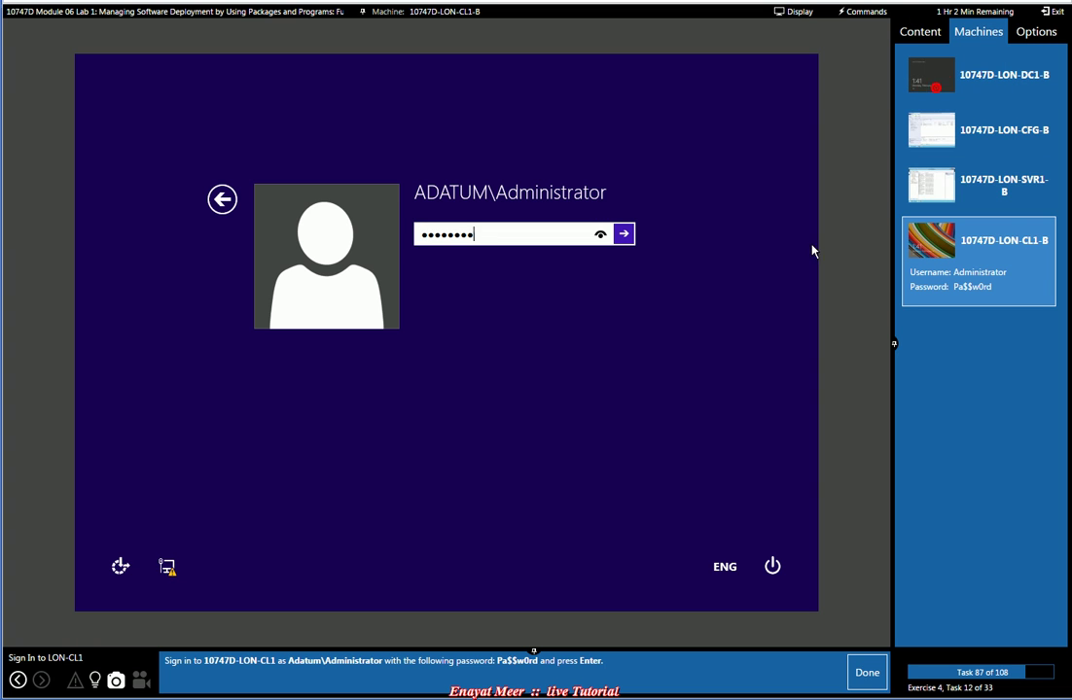
pyautogui.click(622, 237)
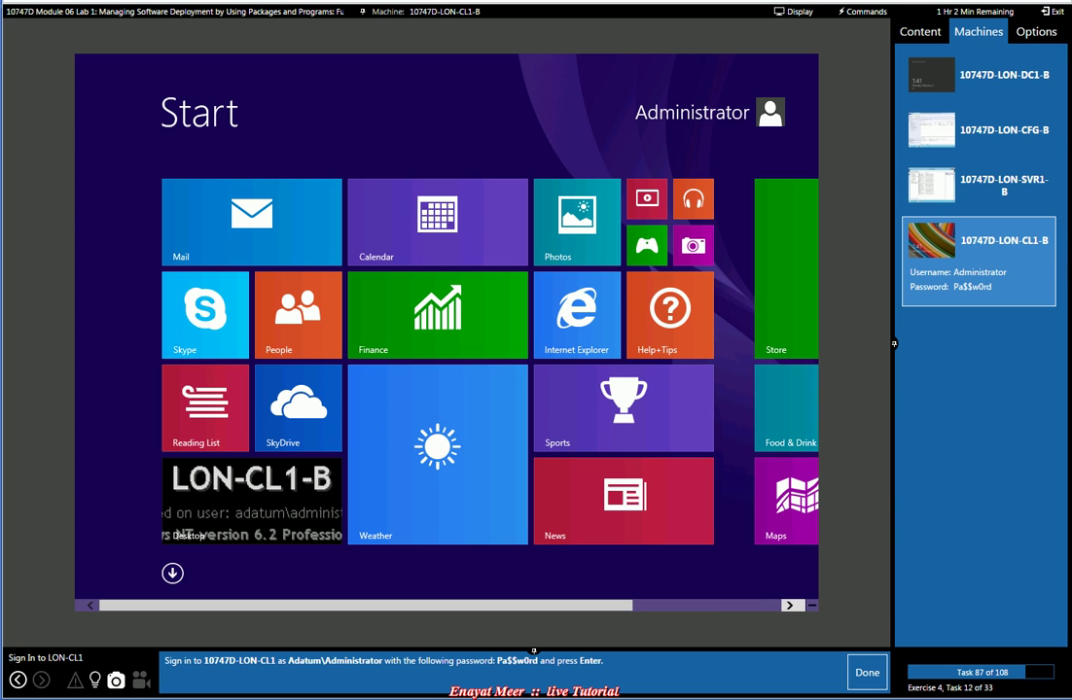
pyautogui.click(865, 678)
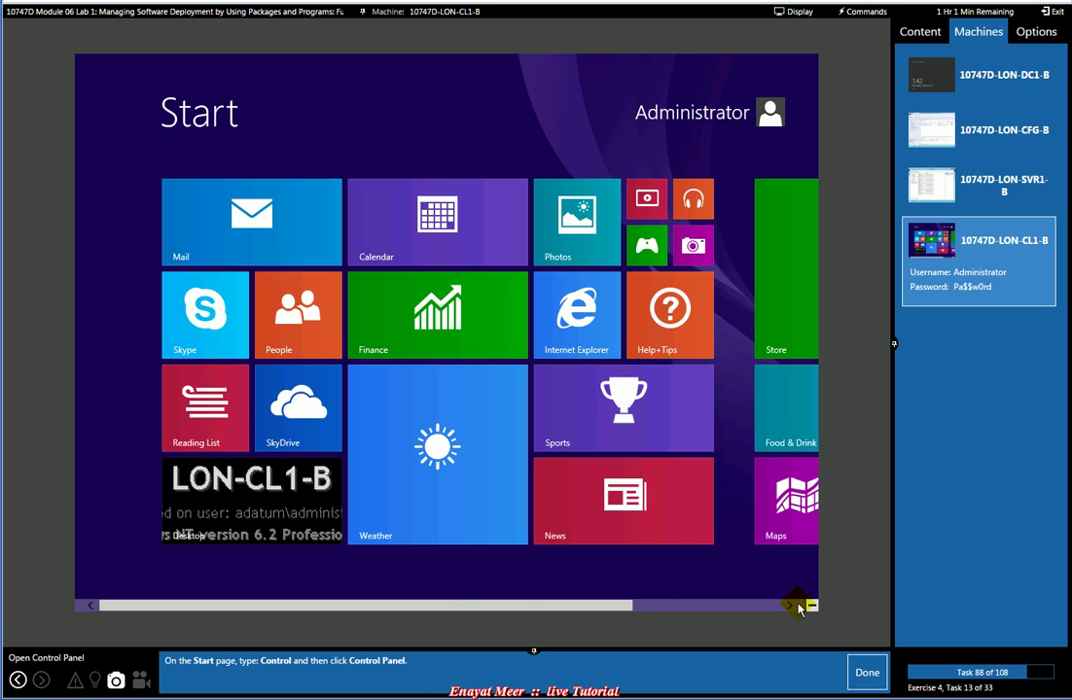
# Go to the LON-CL1 desktop and open Control Panel, marking the lab task done
pyautogui.click(283, 513)
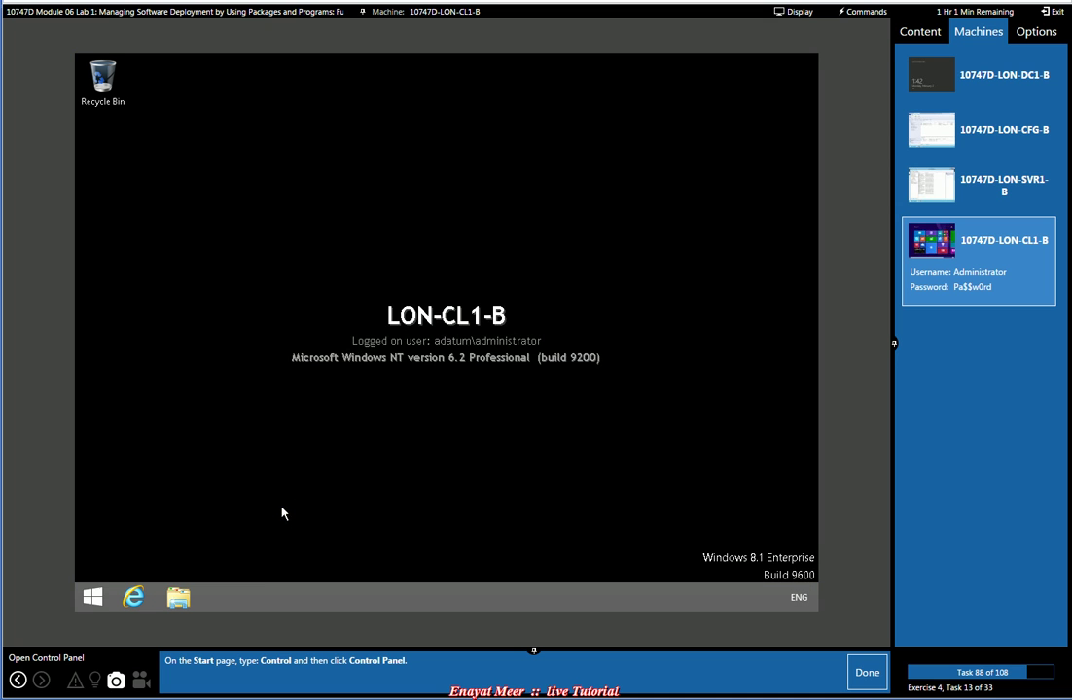
pyautogui.rightClick(92, 597)
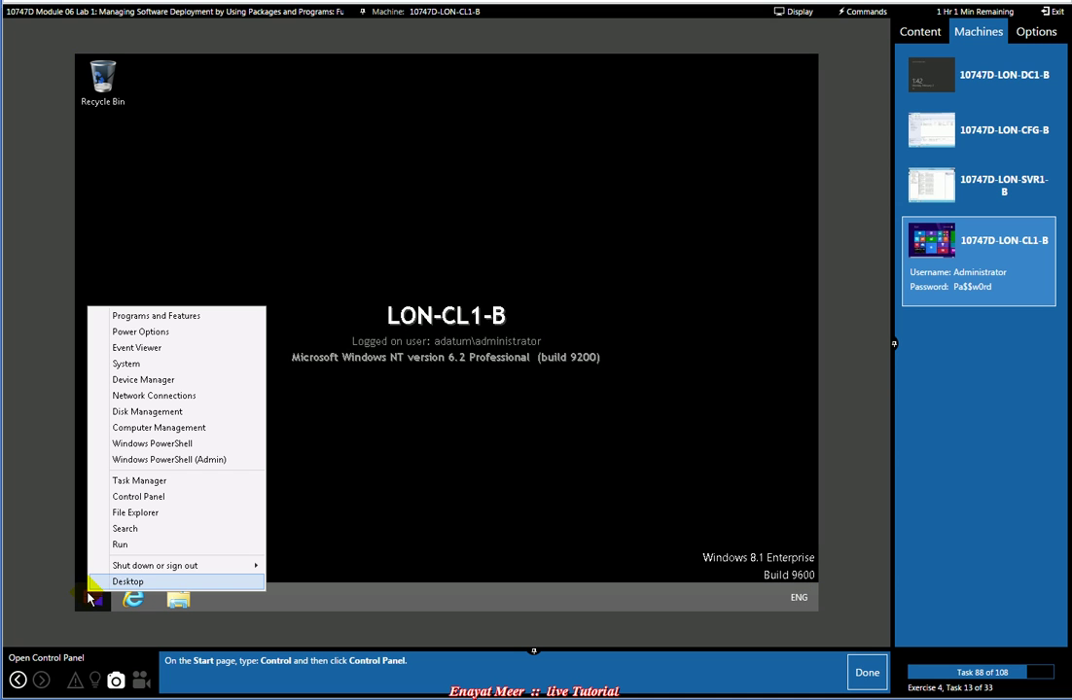
pyautogui.click(139, 497)
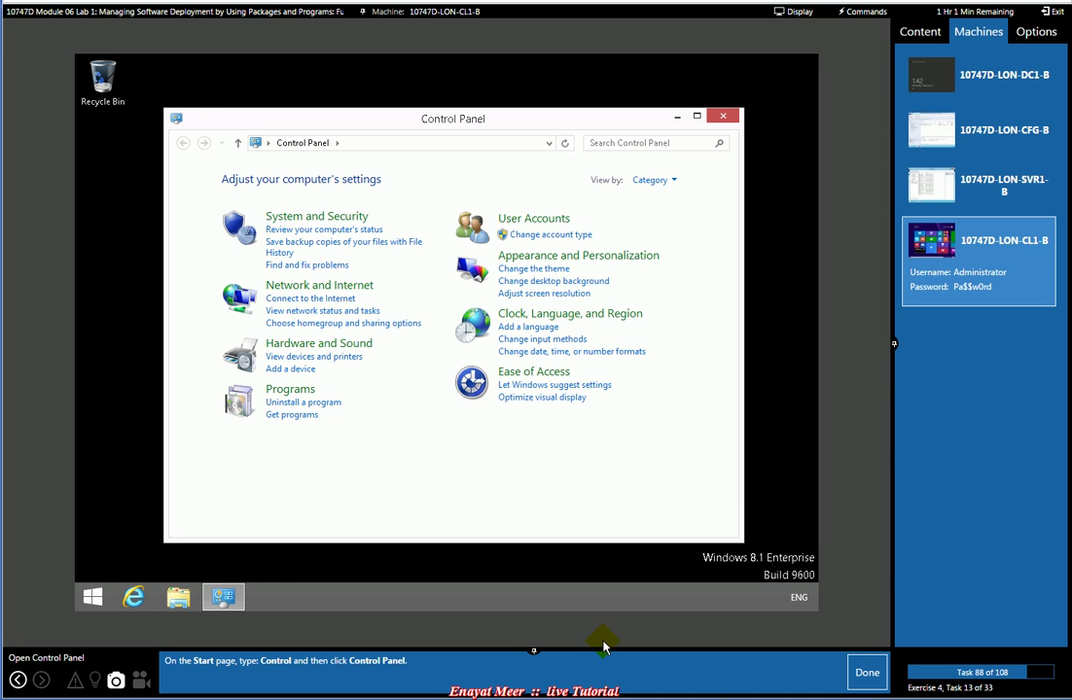
pyautogui.click(866, 675)
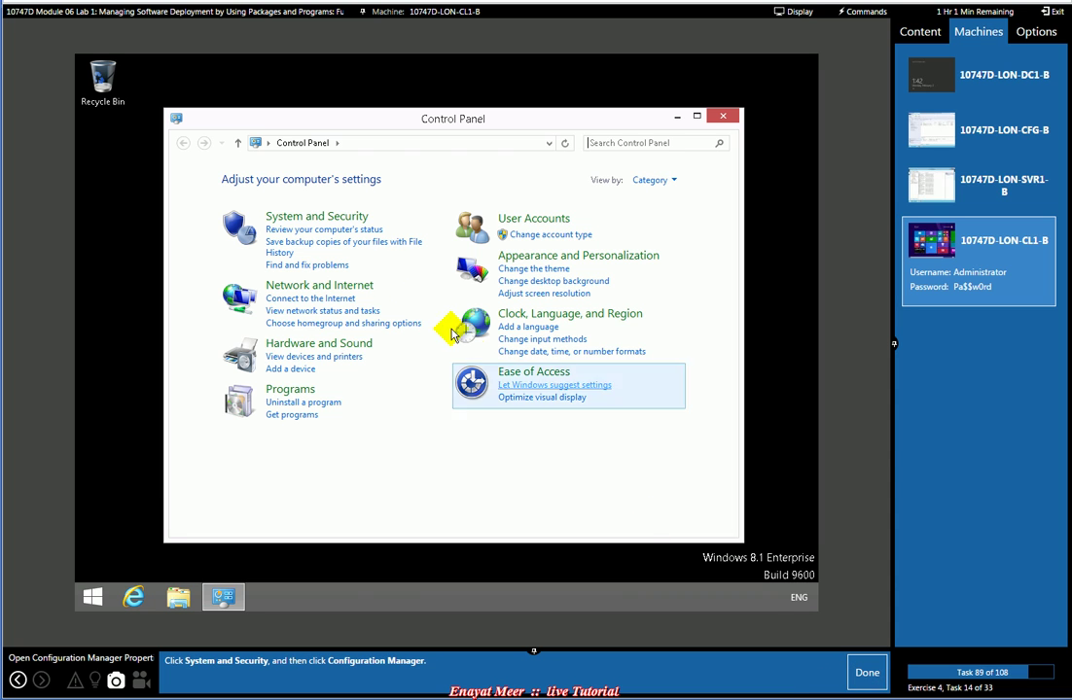
# Open the Configuration Manager properties from System and Security, and mark the lab task done
pyautogui.click(323, 218)
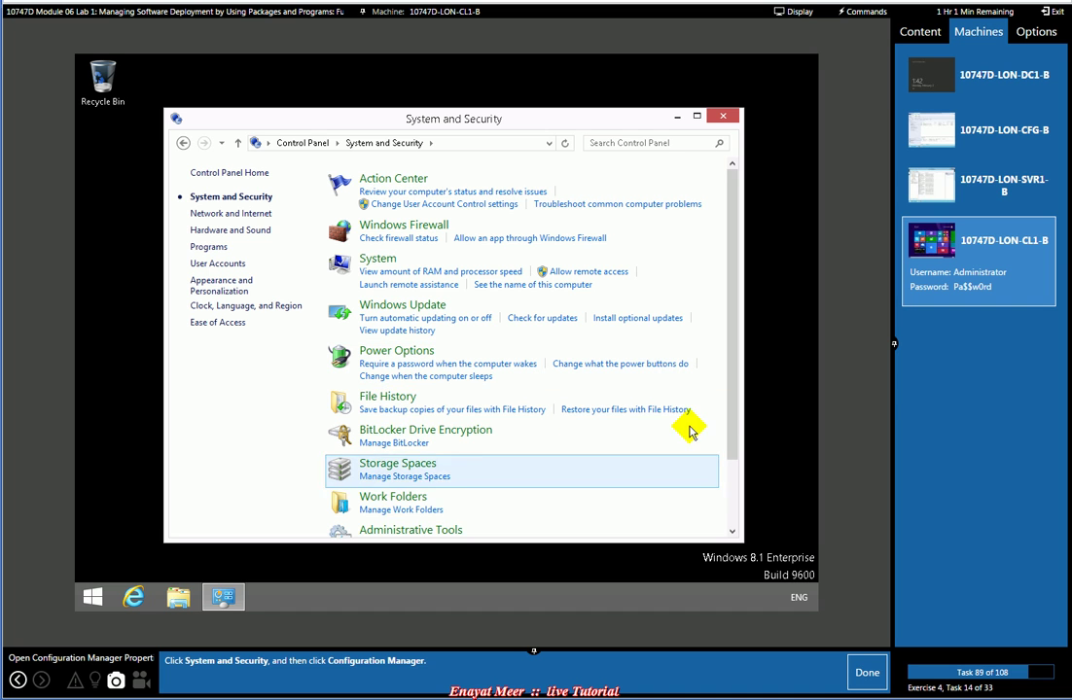
pyautogui.click(729, 412)
pyautogui.moveTo(731, 413); pyautogui.dragTo(733, 501)
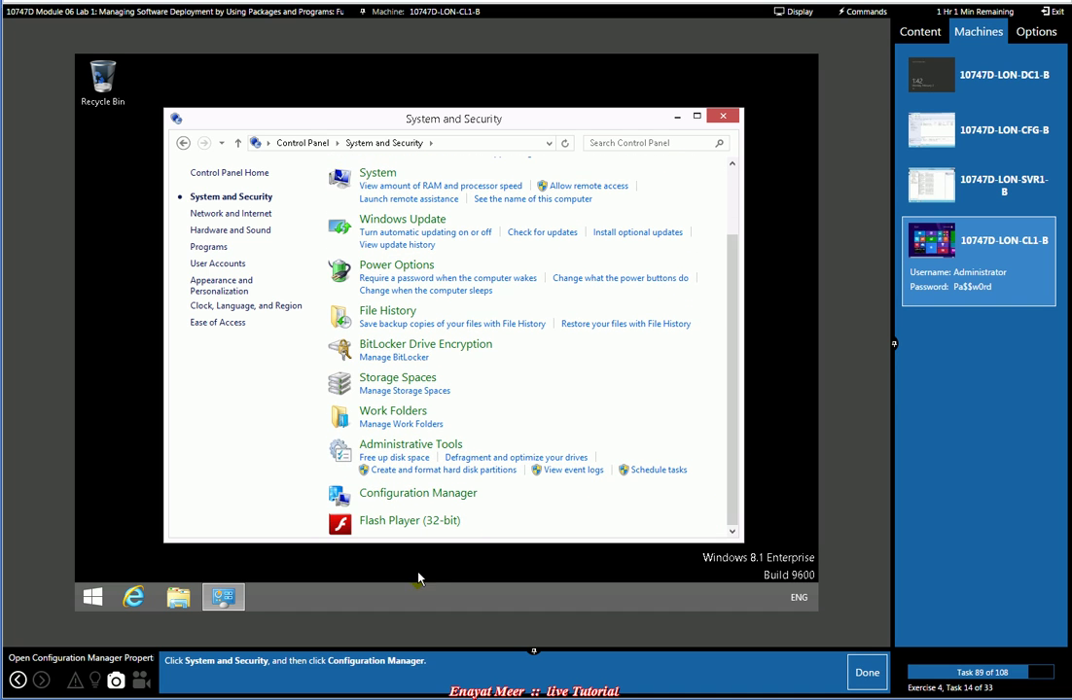
pyautogui.click(463, 496)
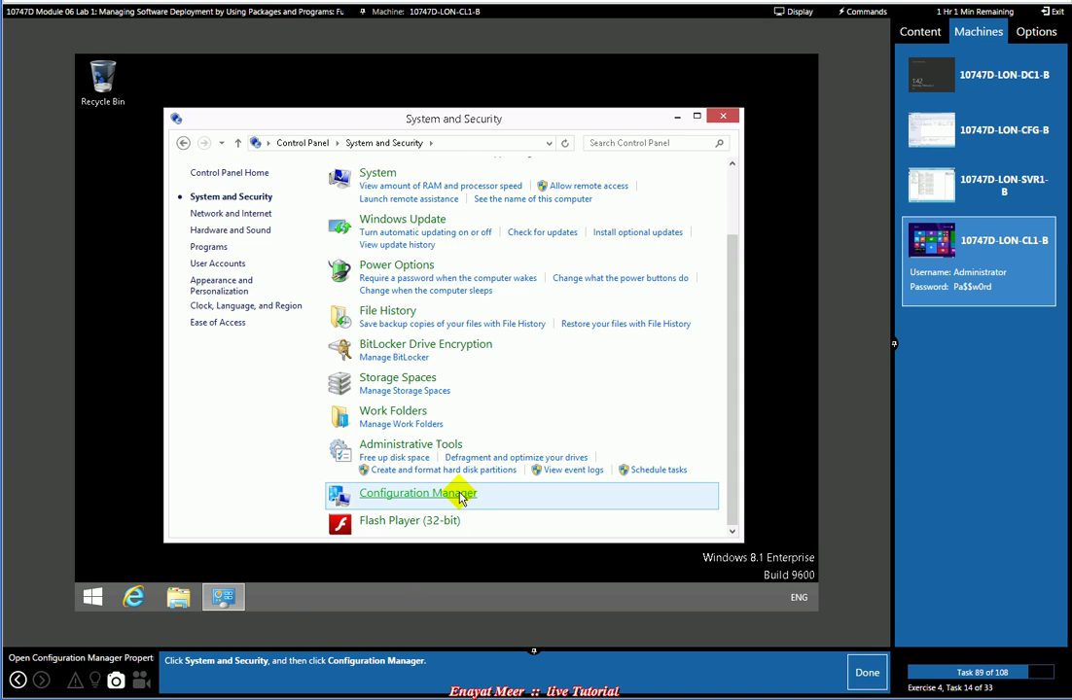
pyautogui.click(867, 673)
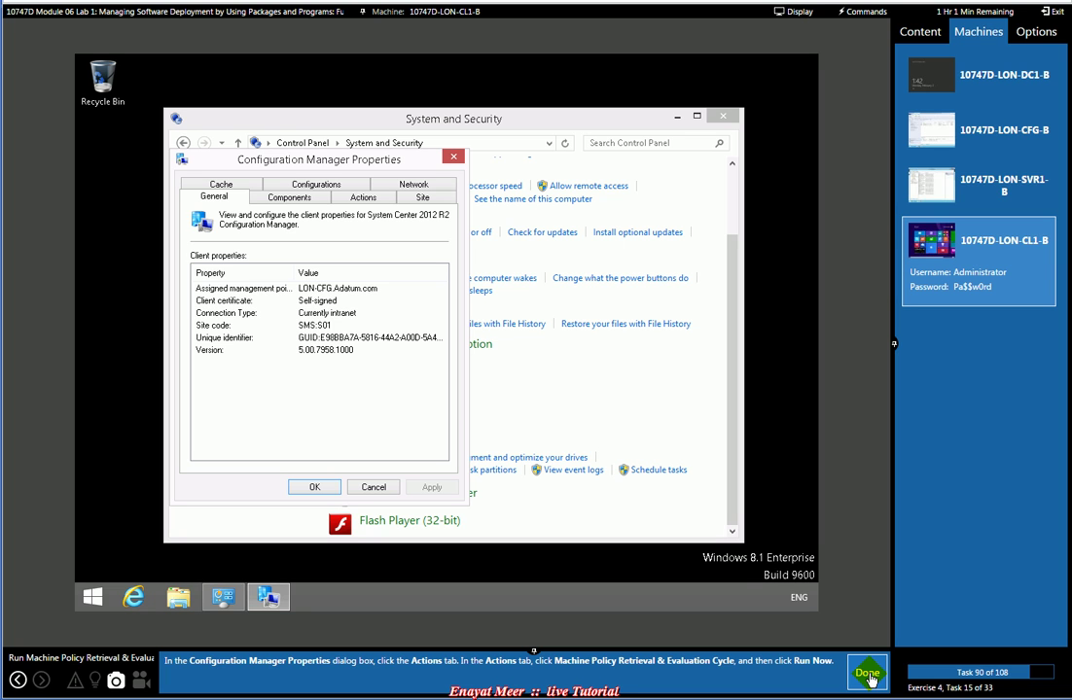
# Run the Machine Policy Retrieval & Evaluation Cycle, acknowledge its message and mark both lab tasks done
pyautogui.click(363, 198)
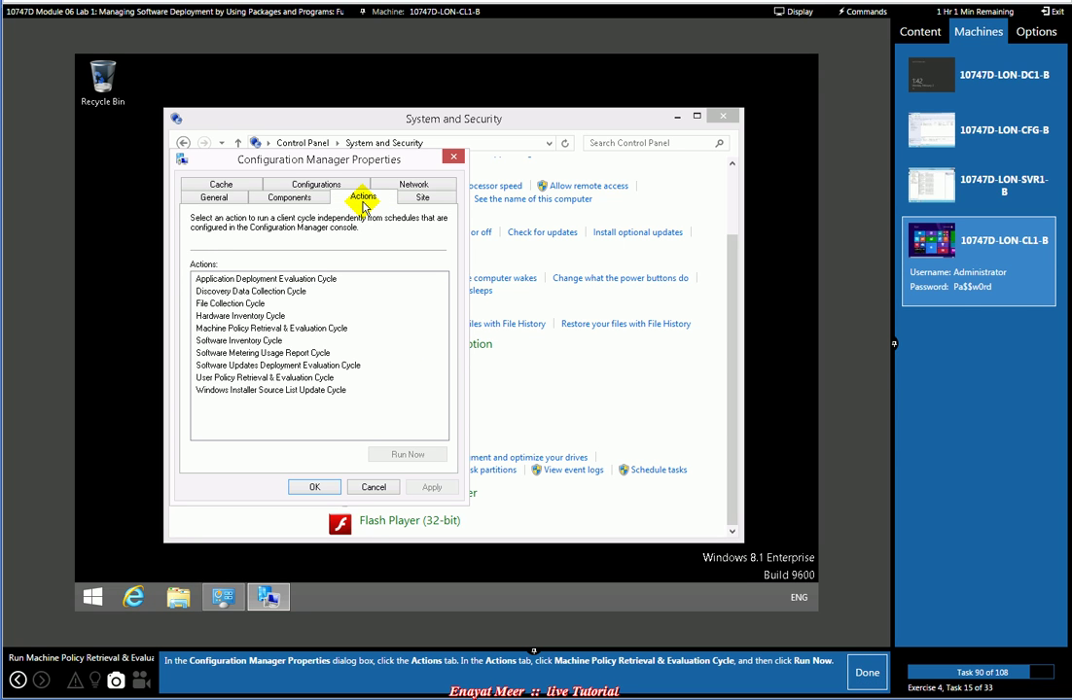
pyautogui.click(303, 331)
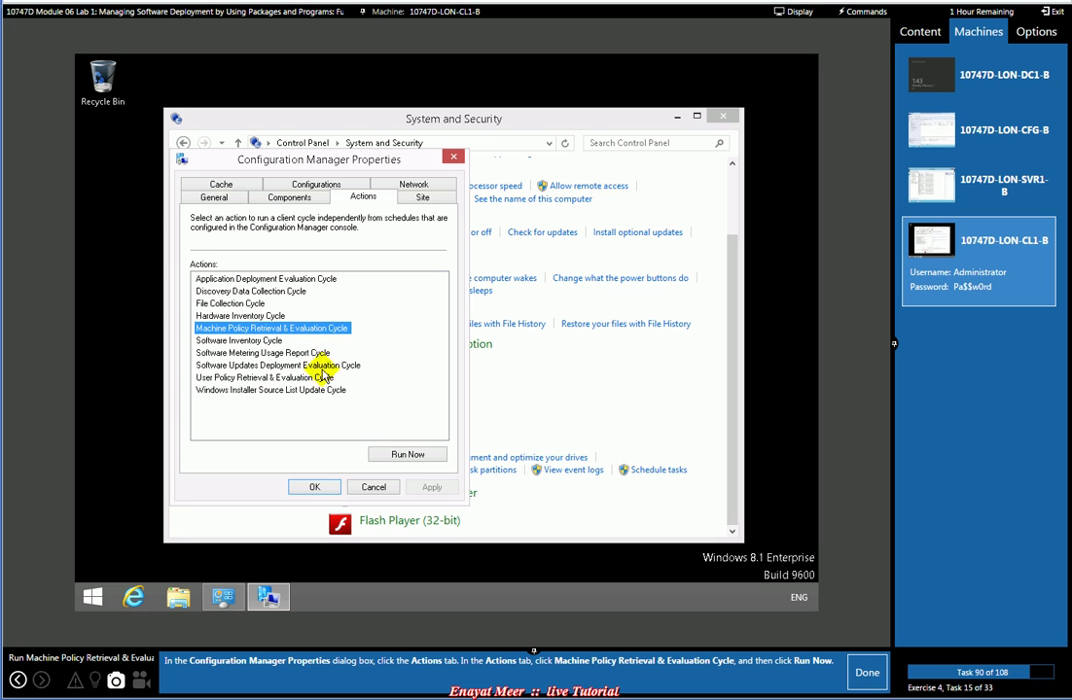
pyautogui.click(410, 455)
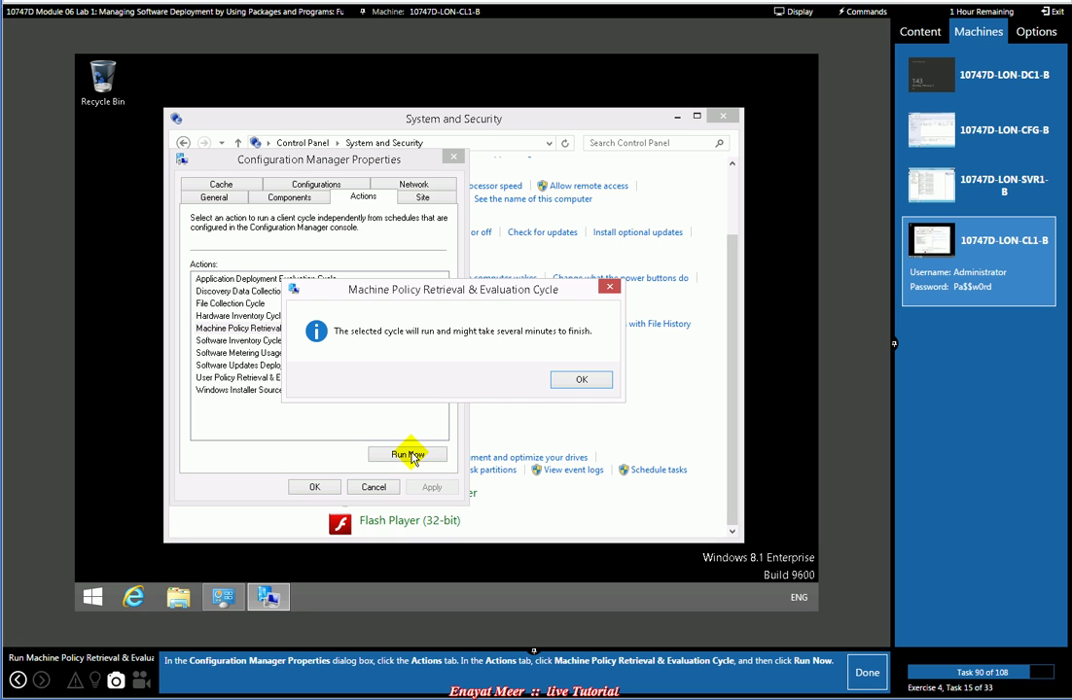
pyautogui.click(867, 673)
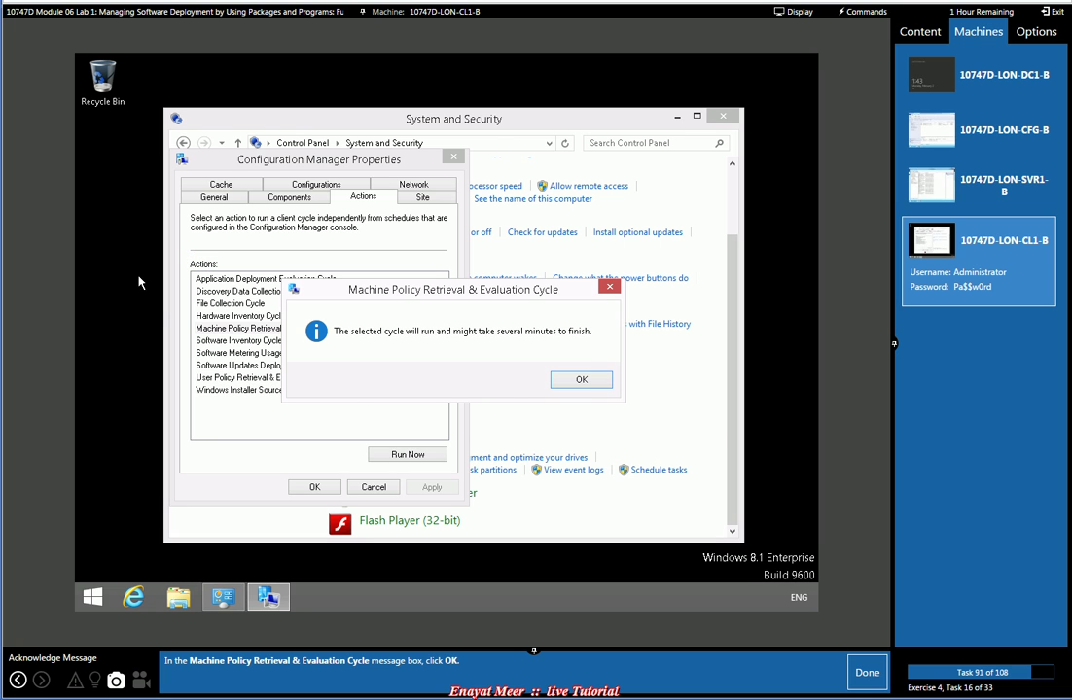
pyautogui.click(582, 380)
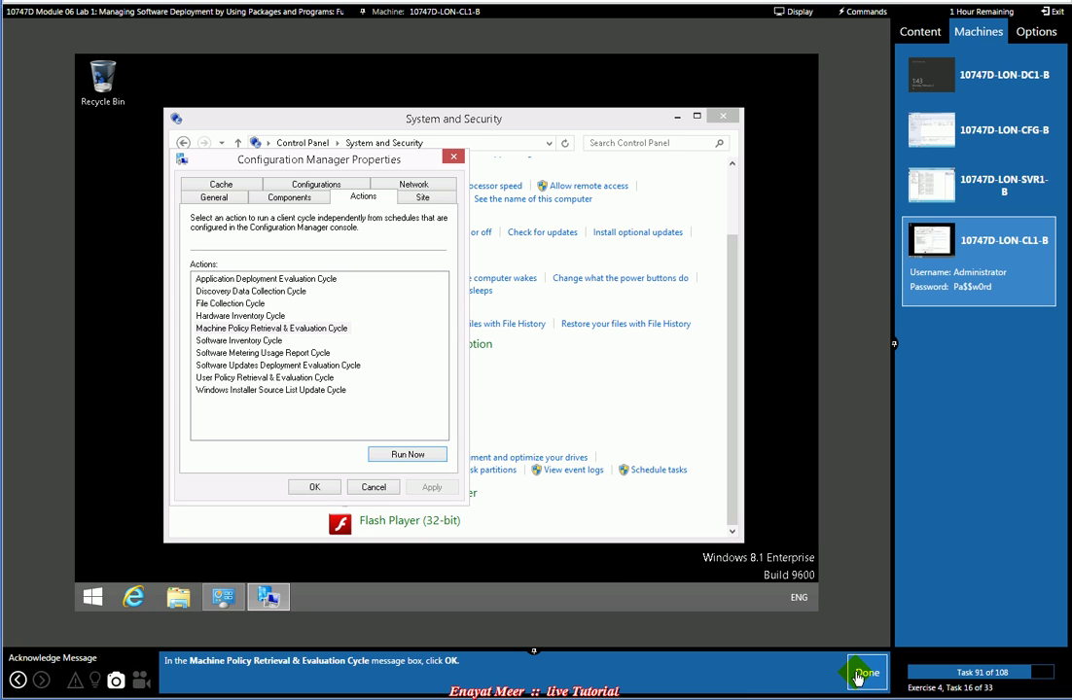
pyautogui.moveTo(267, 584)
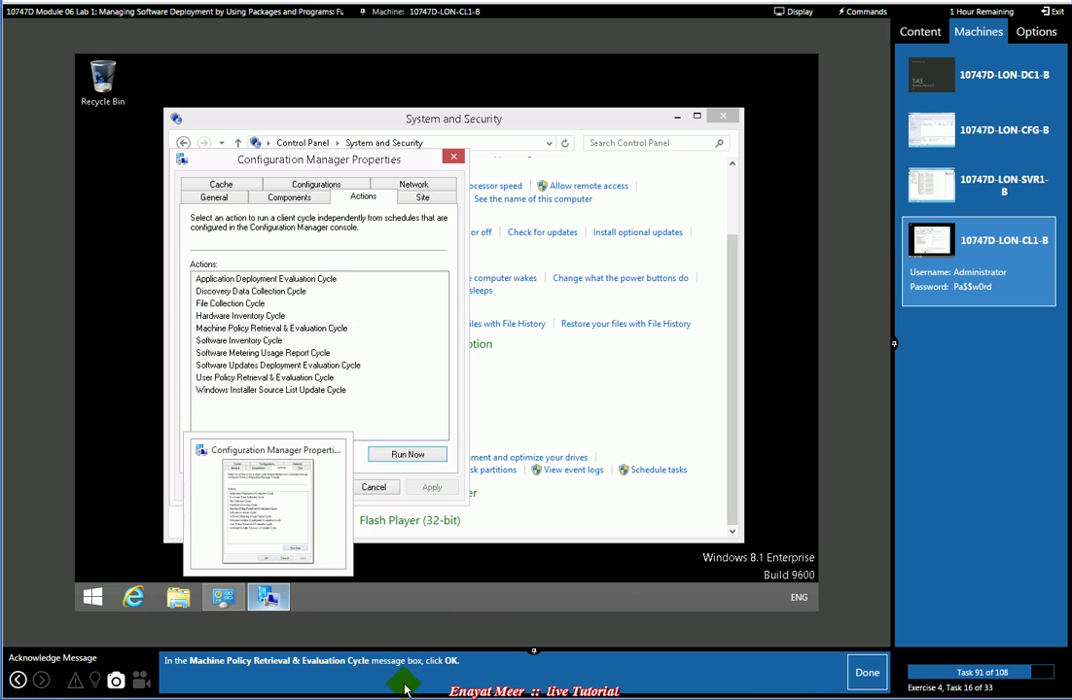
pyautogui.click(868, 673)
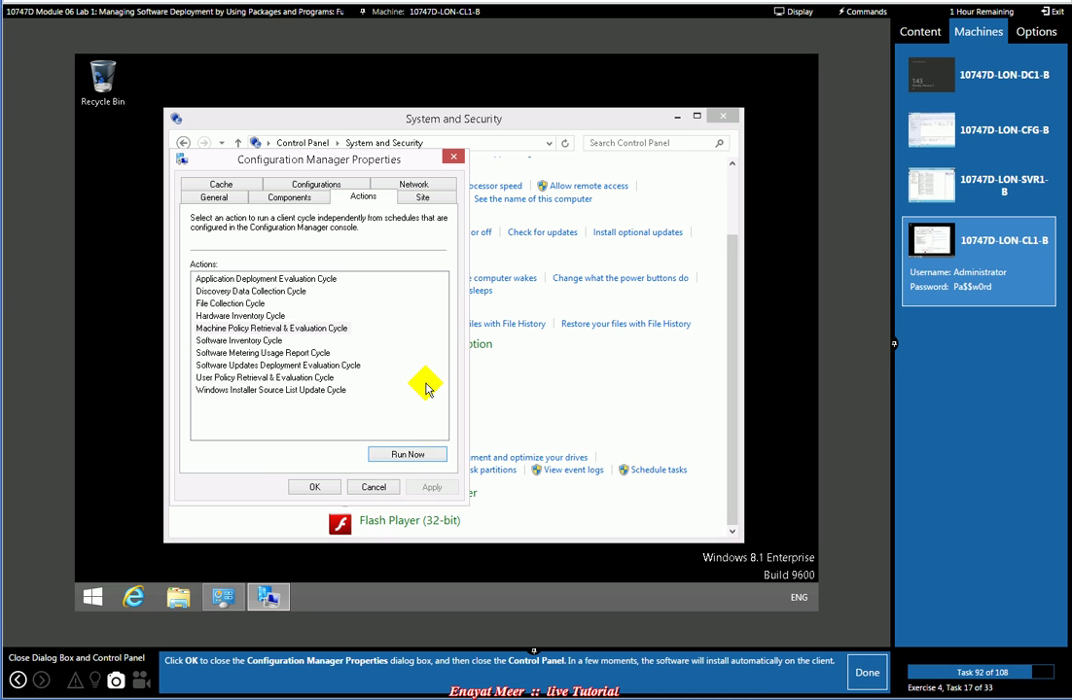
# Close the Configuration Manager Properties dialog and Control Panel, and mark the lab task done
pyautogui.click(314, 487)
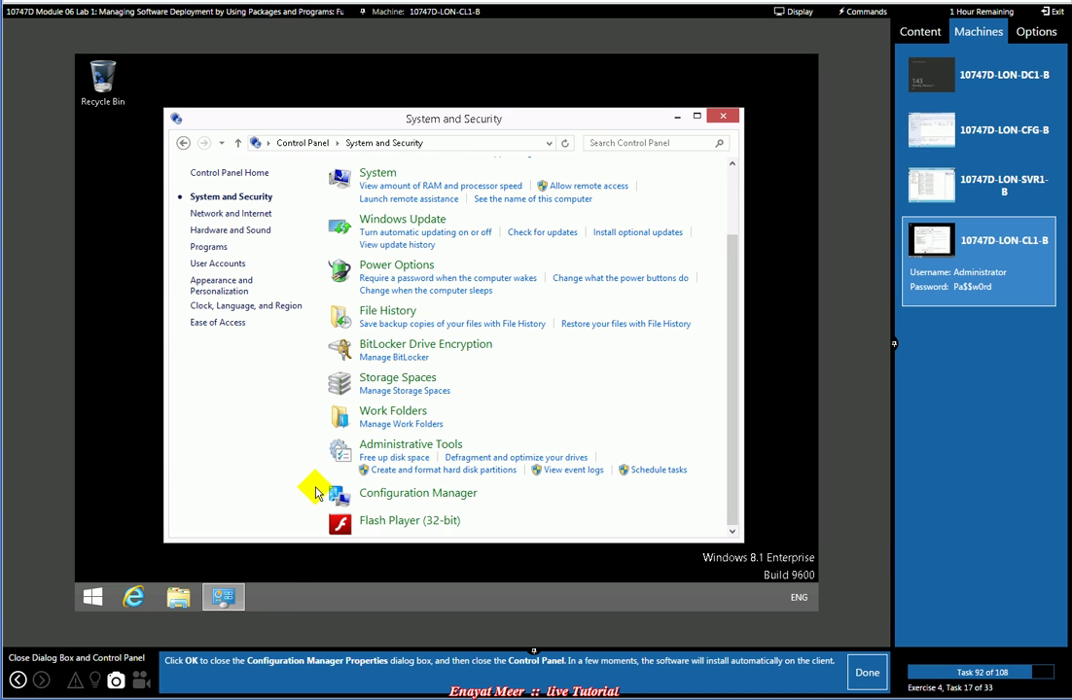
pyautogui.click(721, 116)
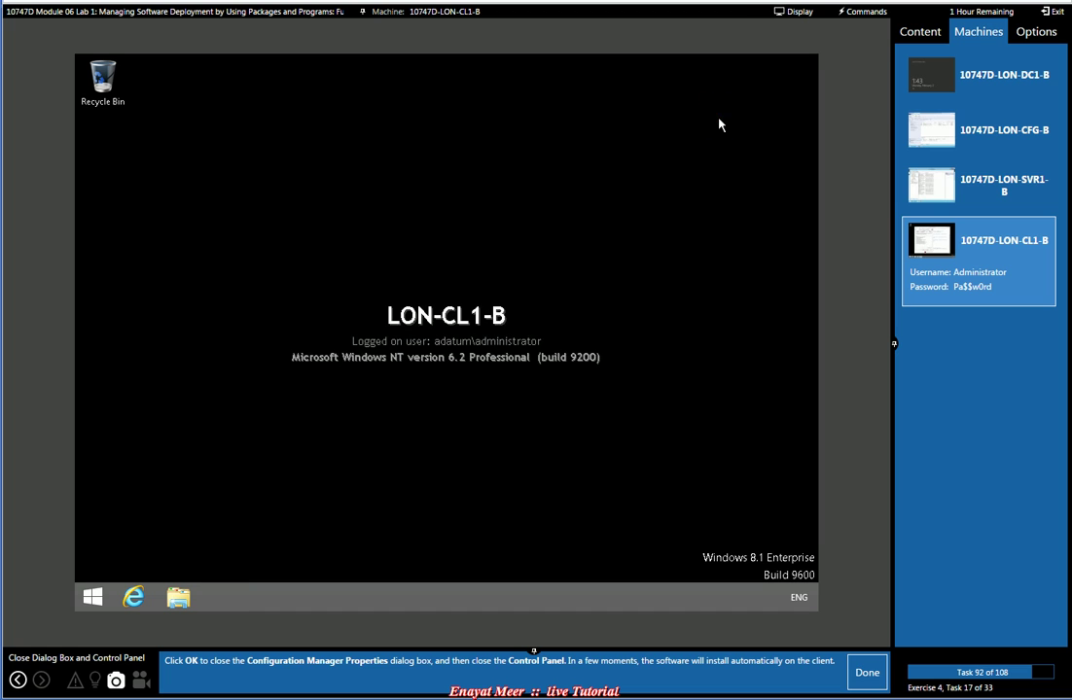
pyautogui.click(867, 673)
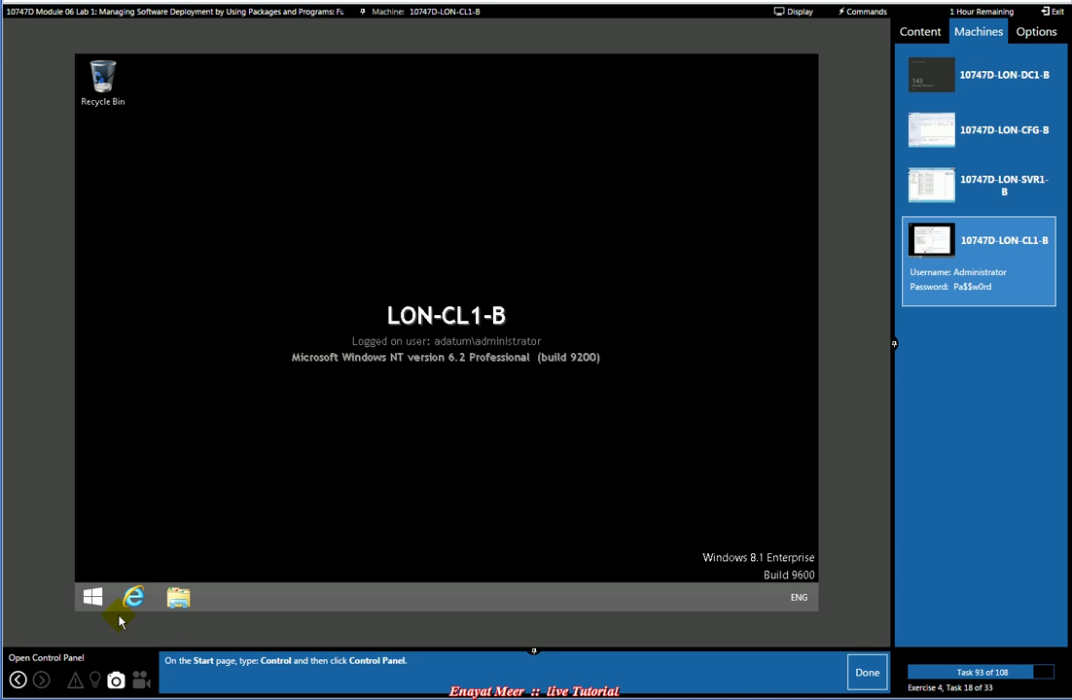
# Reopen Control Panel and go through Programs to Programs and Features, marking each lab task done
pyautogui.rightClick(92, 597)
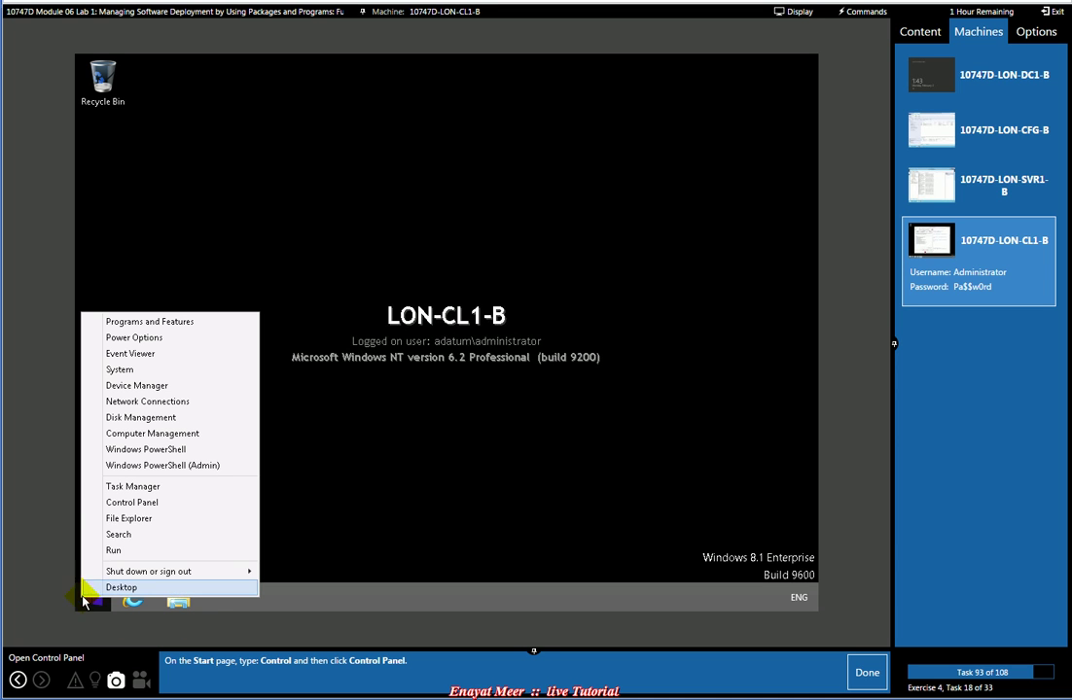
pyautogui.click(126, 503)
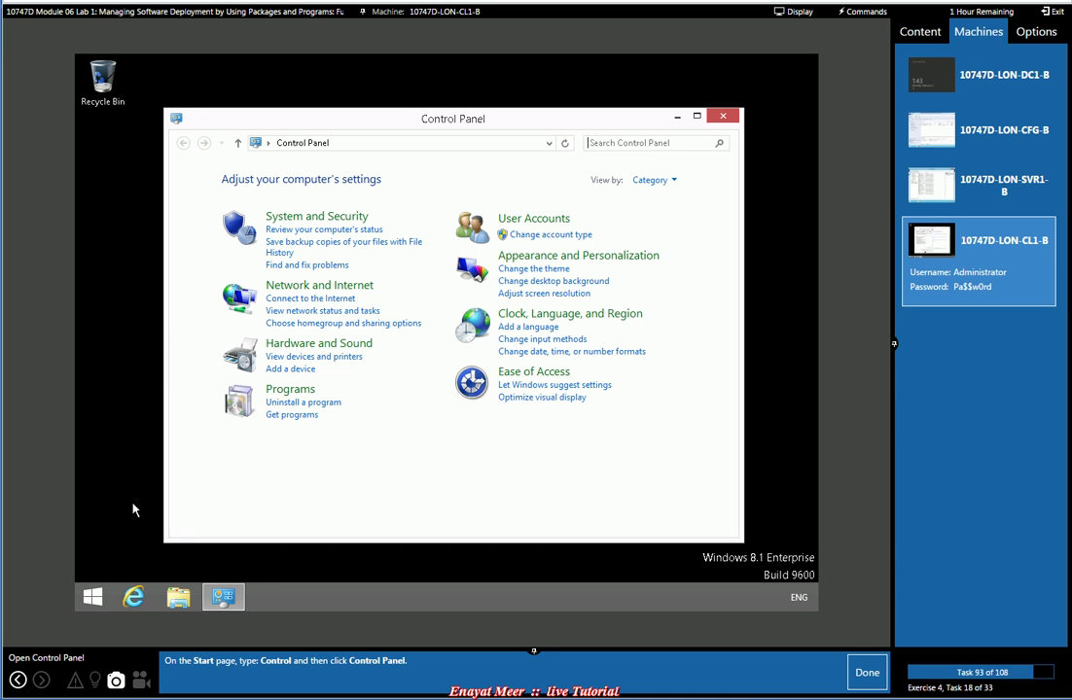
pyautogui.click(867, 672)
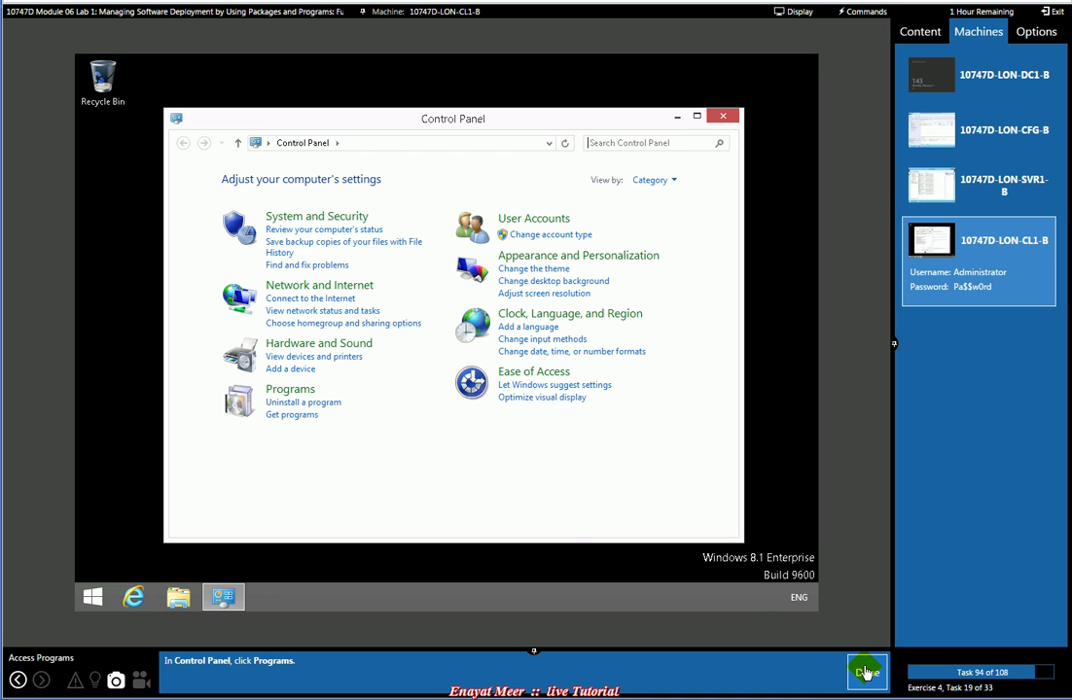
pyautogui.click(297, 393)
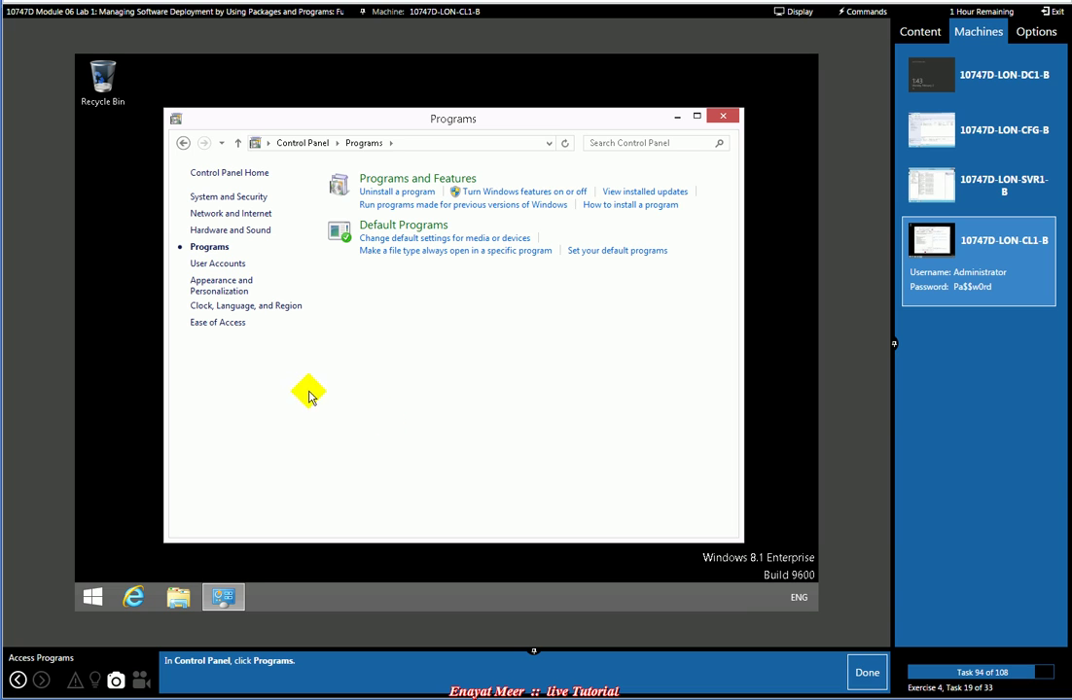
pyautogui.click(865, 681)
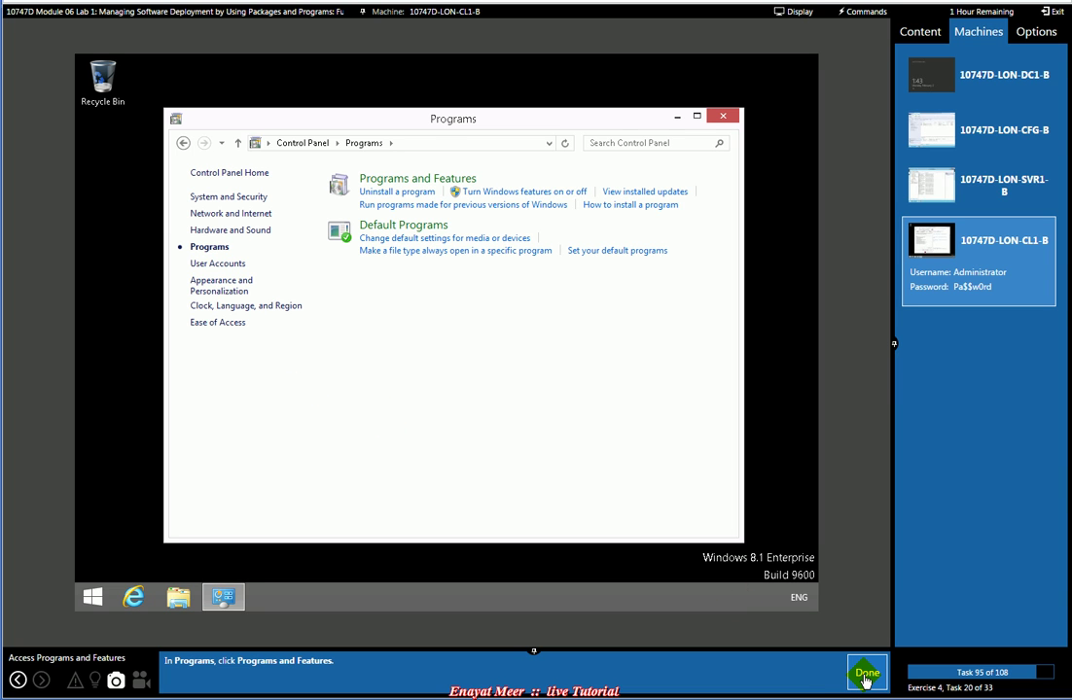
pyautogui.click(400, 182)
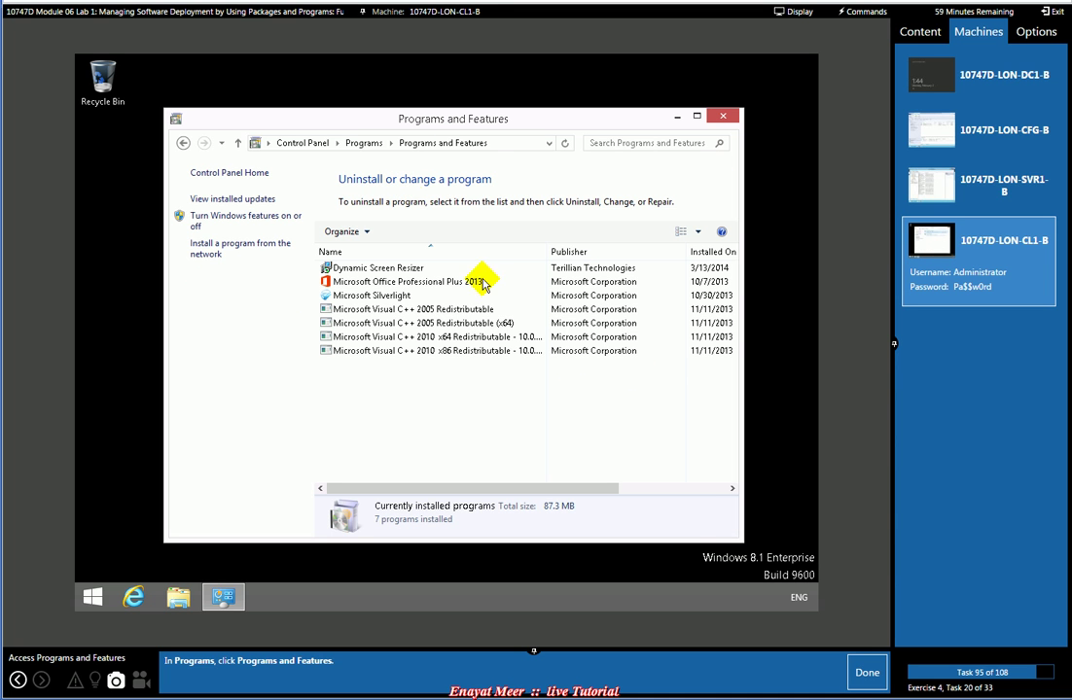
pyautogui.click(867, 678)
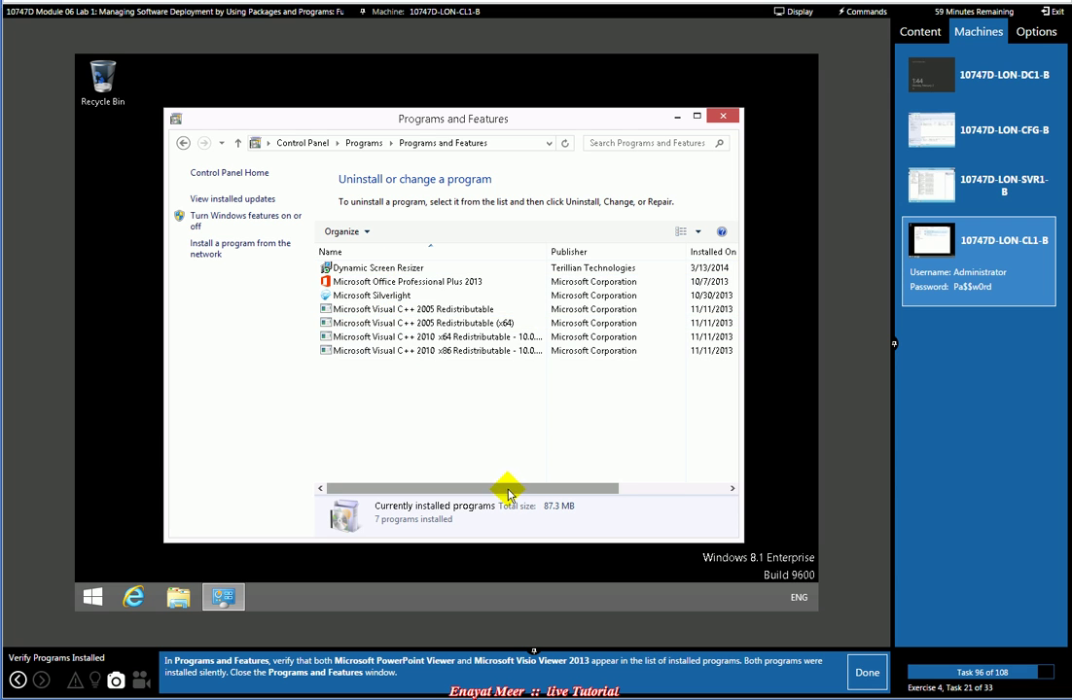
# Check the installed programs for Microsoft PowerPoint Viewer and Microsoft Visio Viewer 2013, sorting the list by installation date in both directions
pyautogui.moveTo(502, 488); pyautogui.dragTo(715, 507)
pyautogui.moveTo(522, 487); pyautogui.dragTo(324, 482)
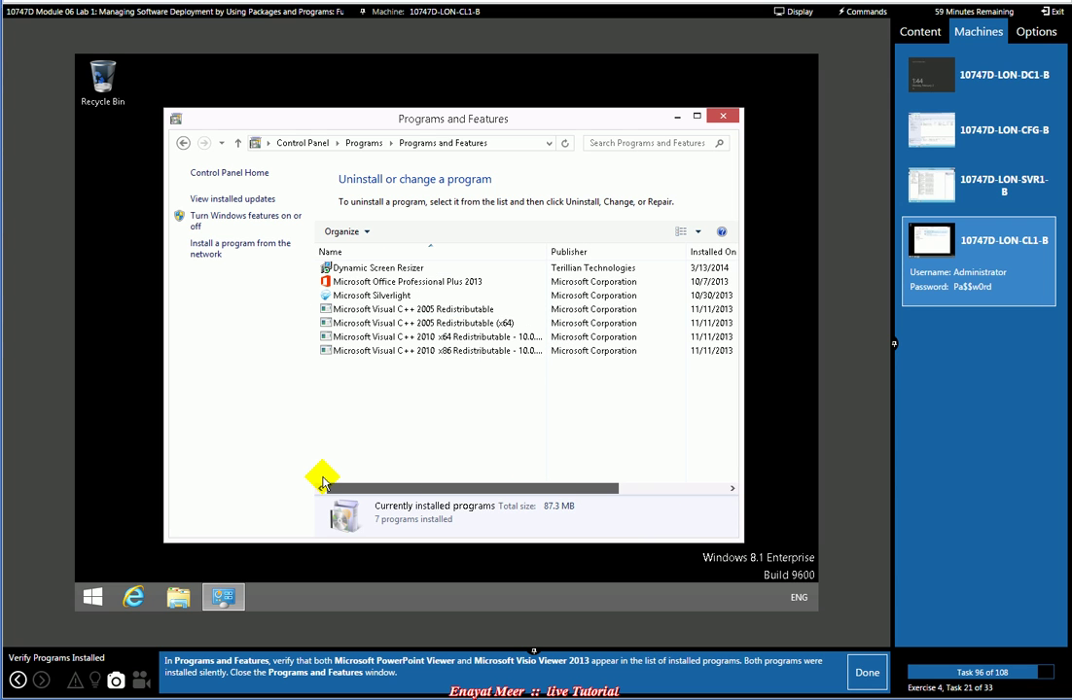
pyautogui.click(709, 253)
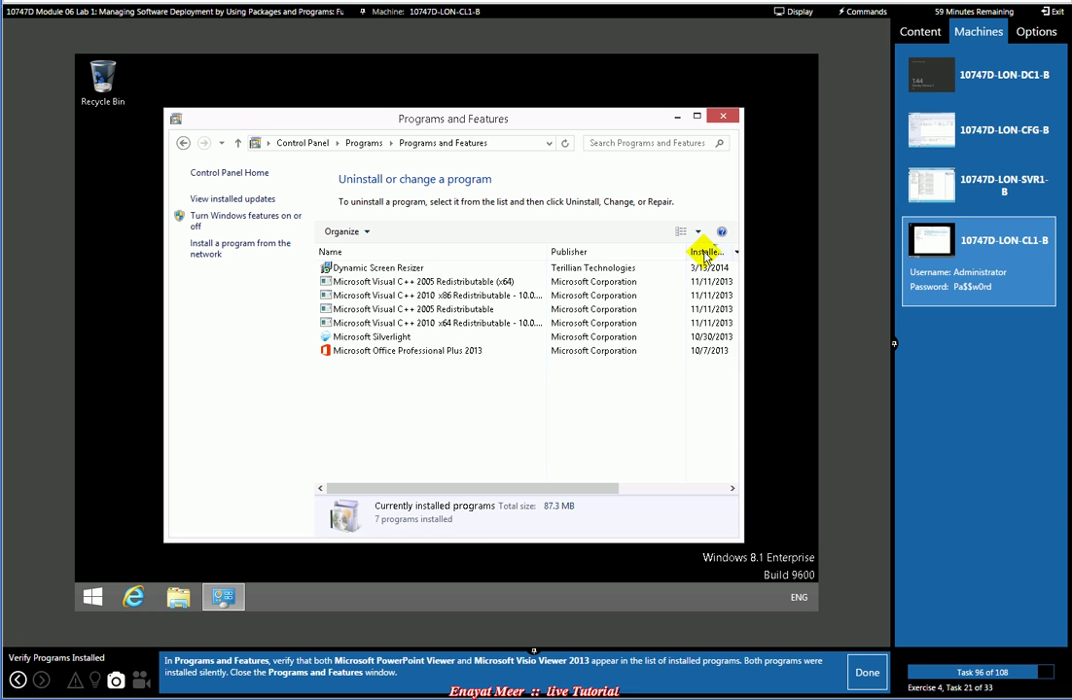
pyautogui.click(705, 253)
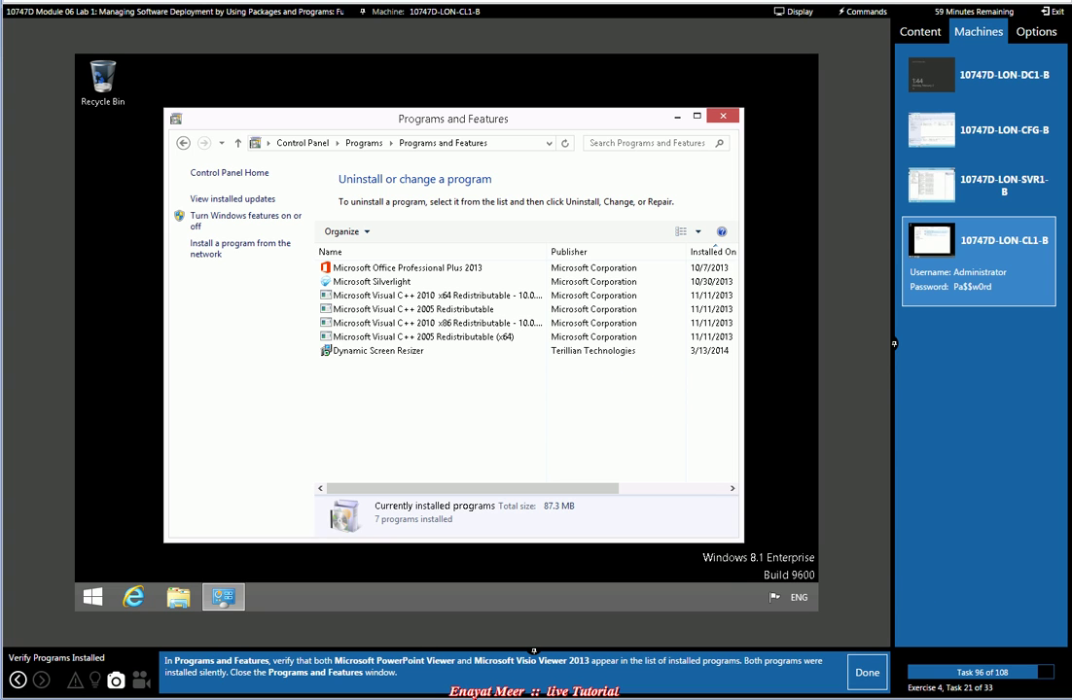
# Restart the LON-CL1 virtual machine from the Windows power settings
pyautogui.moveTo(815, 606)
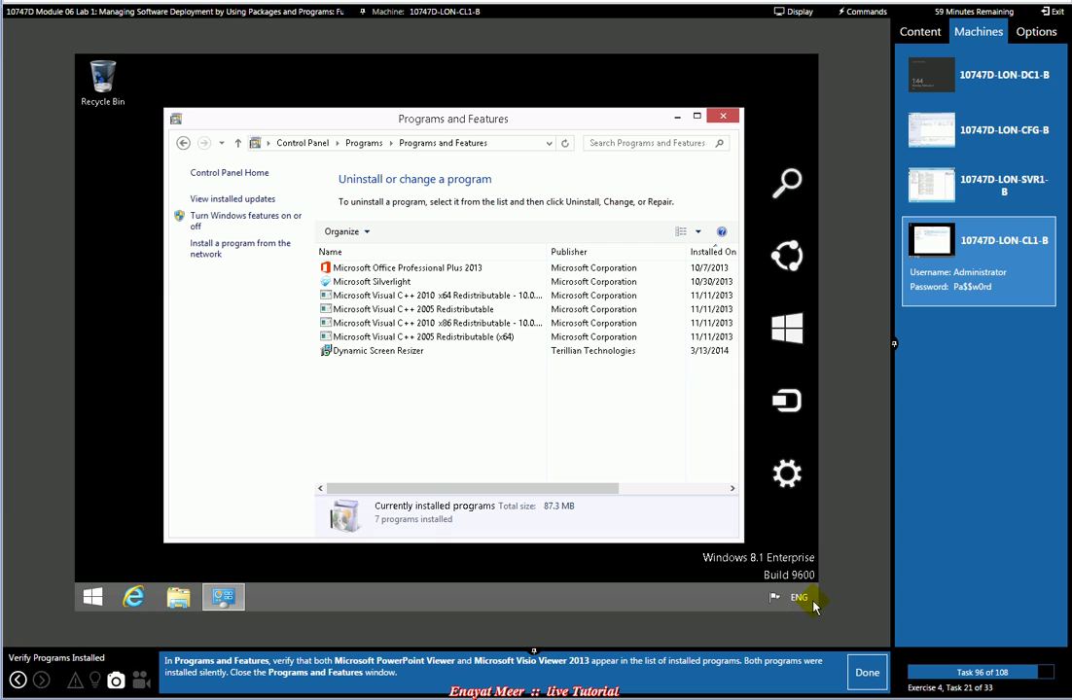
pyautogui.click(787, 474)
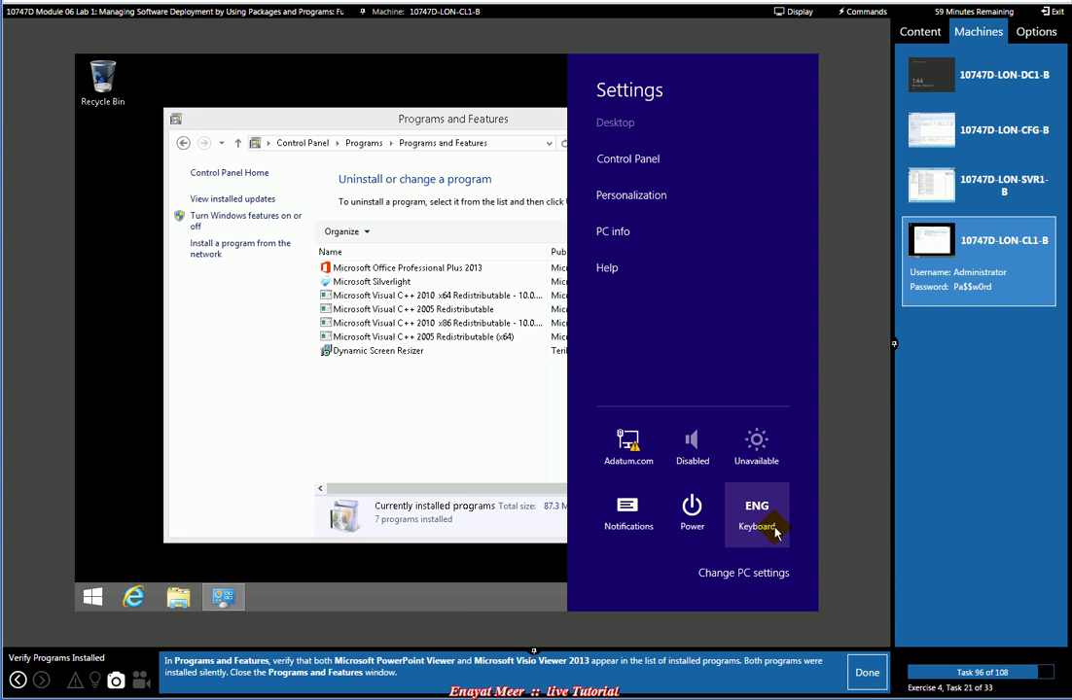
pyautogui.click(691, 508)
pyautogui.click(678, 463)
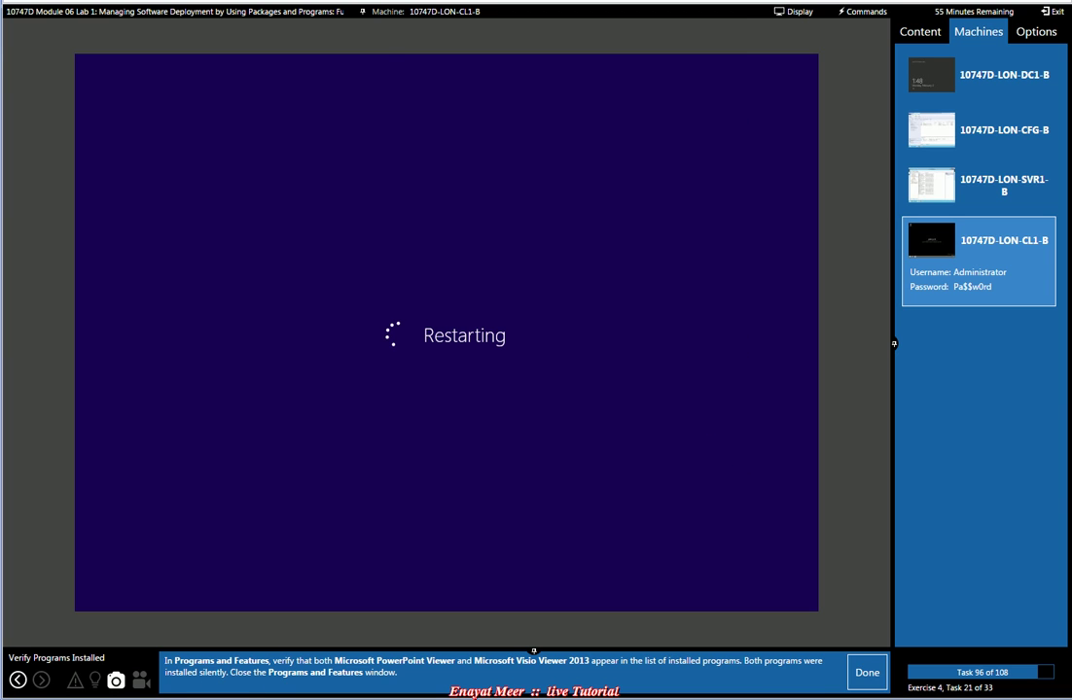
# Switch to the WordPad document and add the line "this may take time so I can continue this lab............." below the scenario text
pyautogui.click(574, 596)
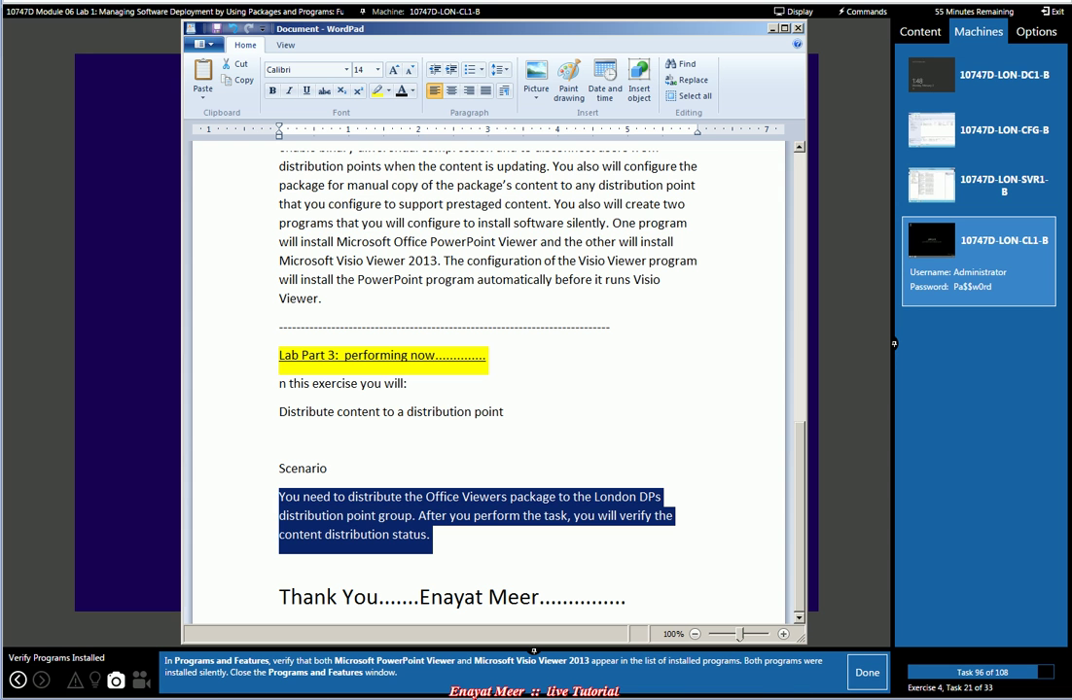
pyautogui.click(474, 557)
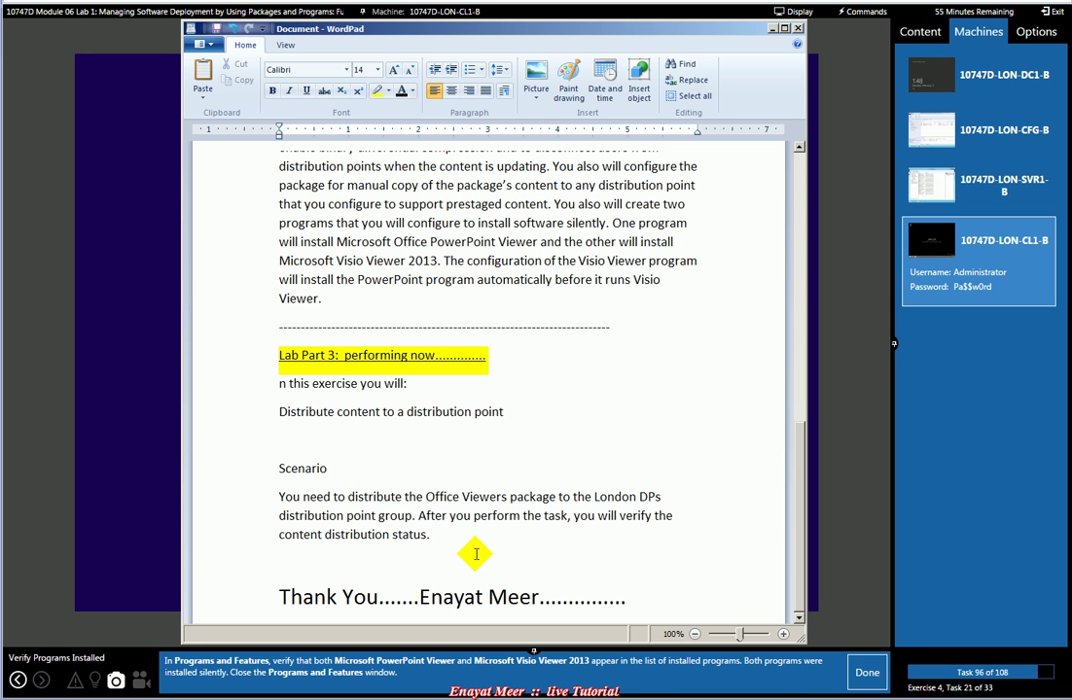
pyautogui.press('Return')
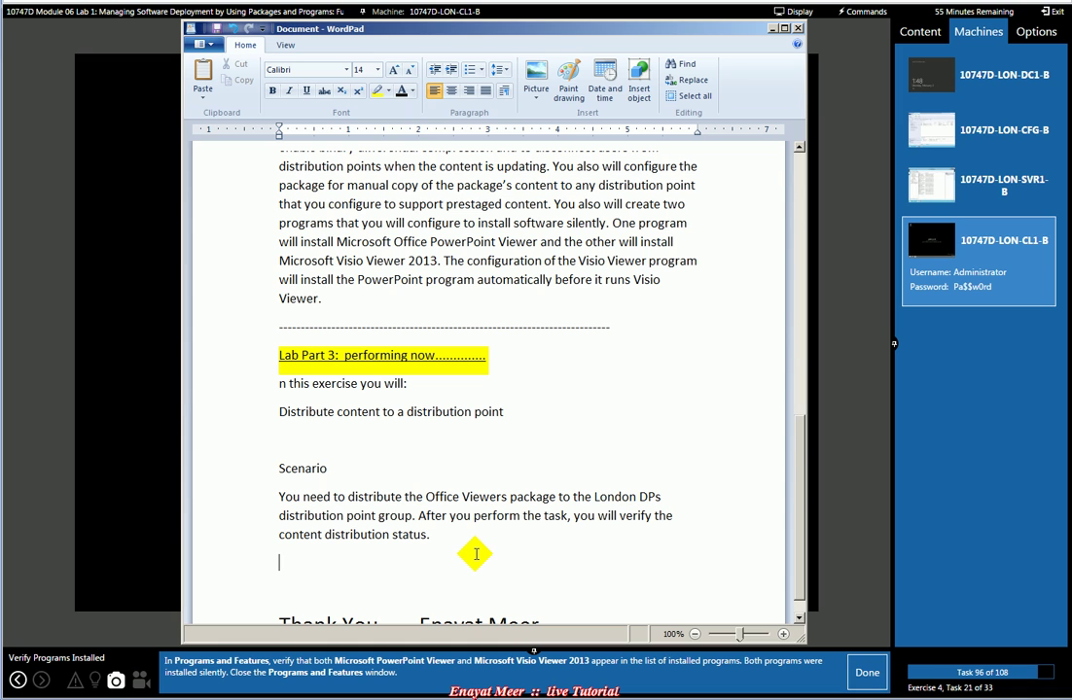
pyautogui.write('this may take time so ')
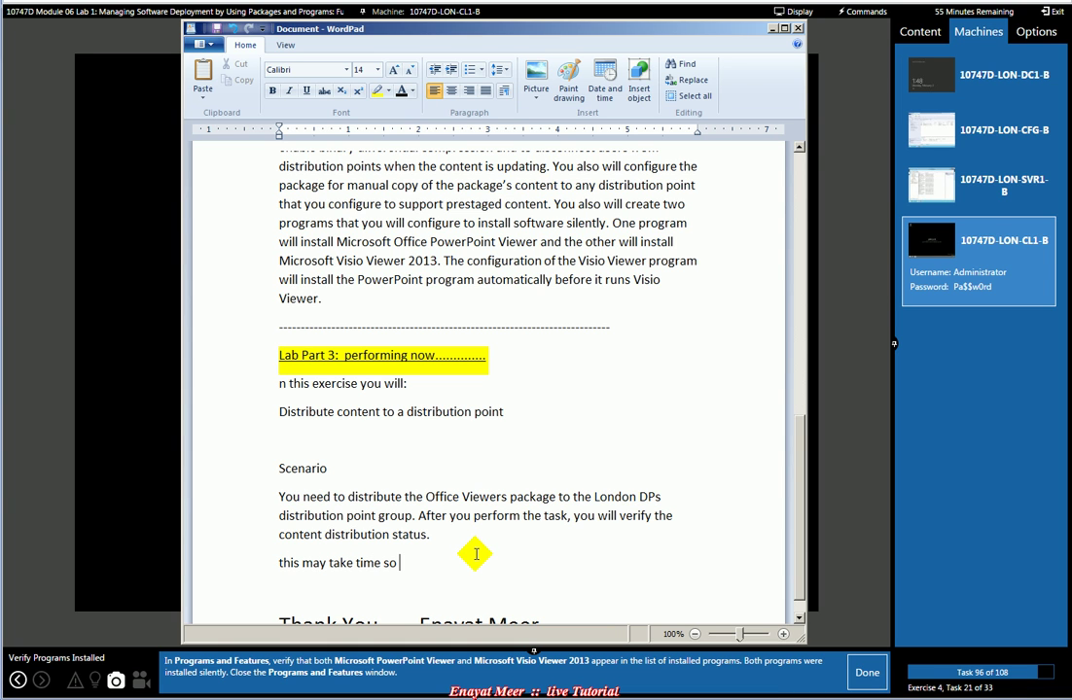
pyautogui.write('I can continue this lab')
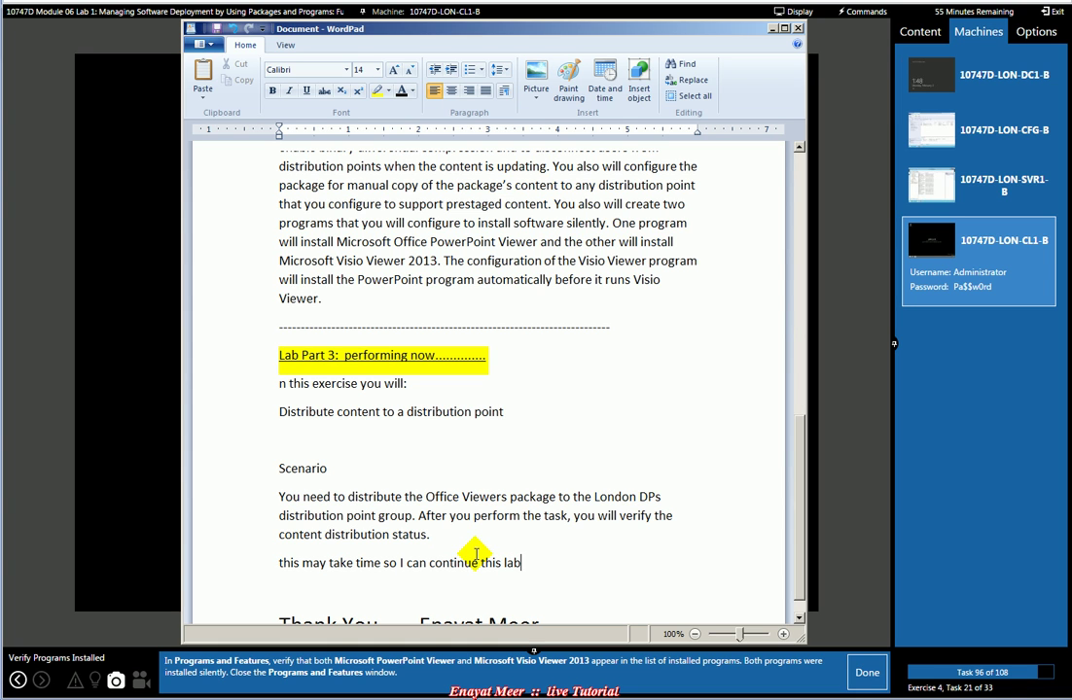
pyautogui.write('.............')
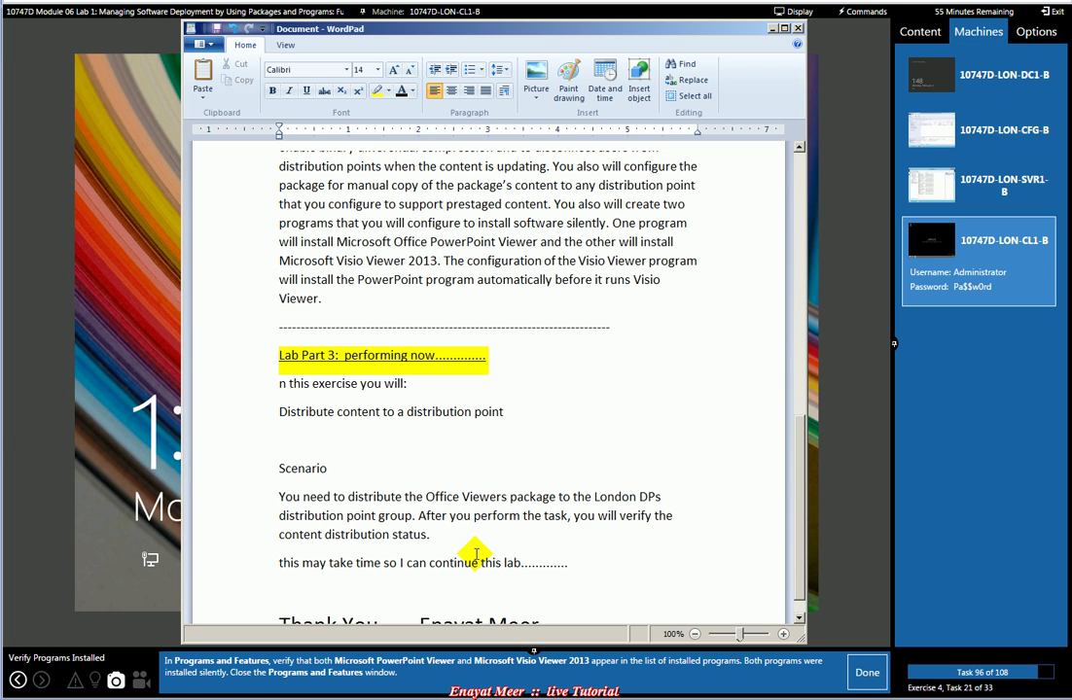
# Mark the Verify Programs Installed task done, switch to the LON-CFG virtual machine, and mark that task done too
pyautogui.click(865, 675)
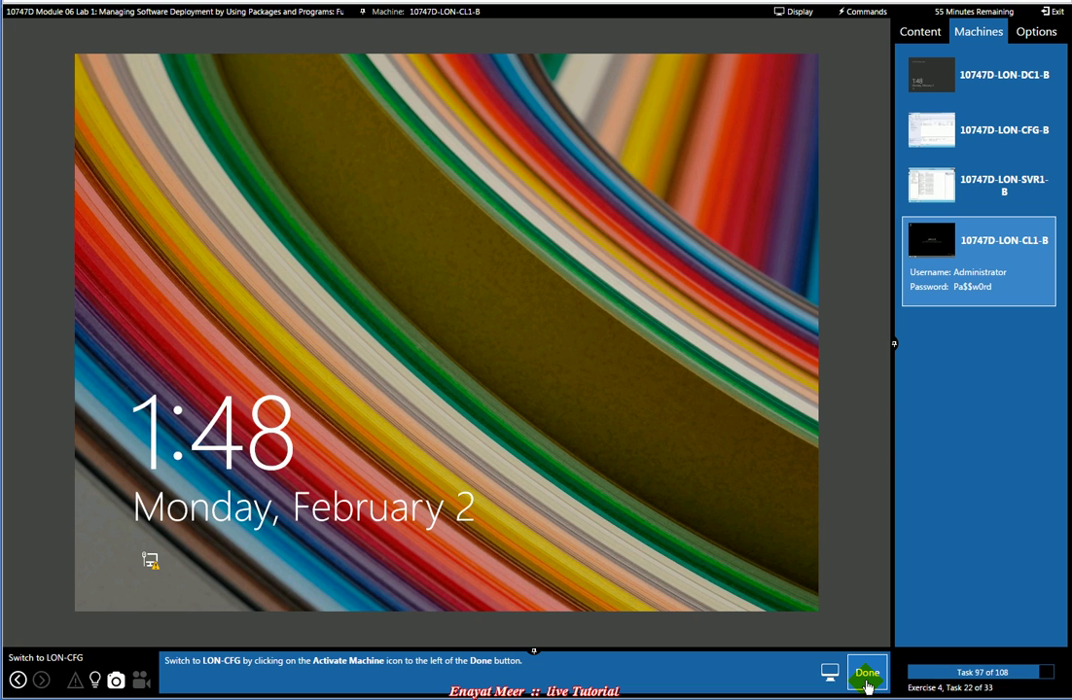
pyautogui.click(978, 131)
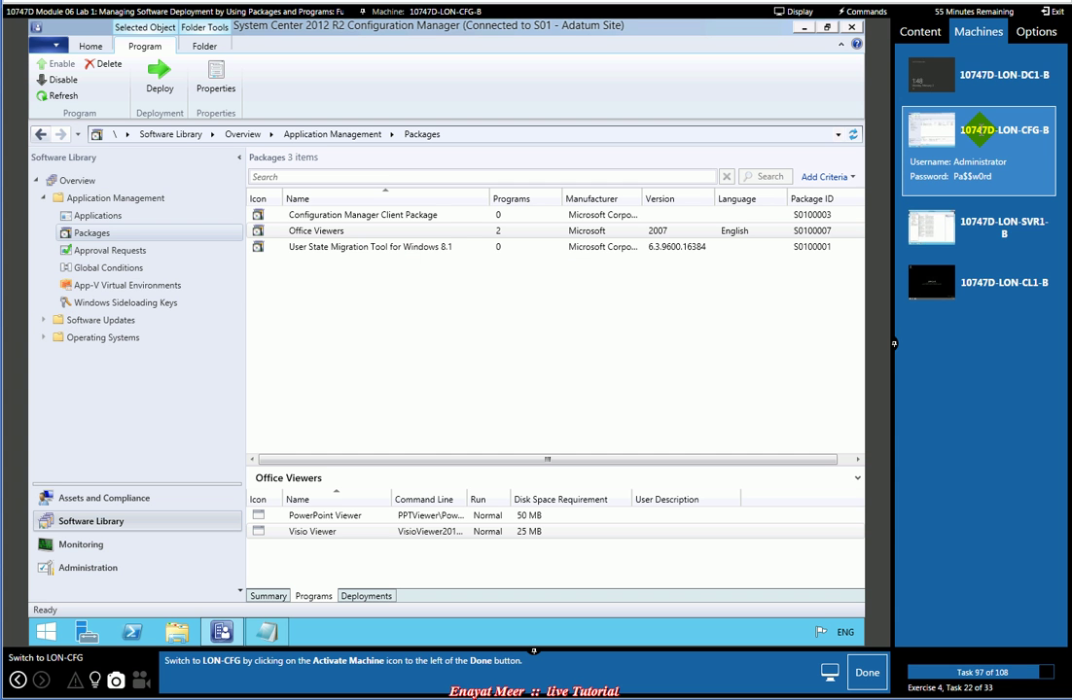
pyautogui.click(869, 674)
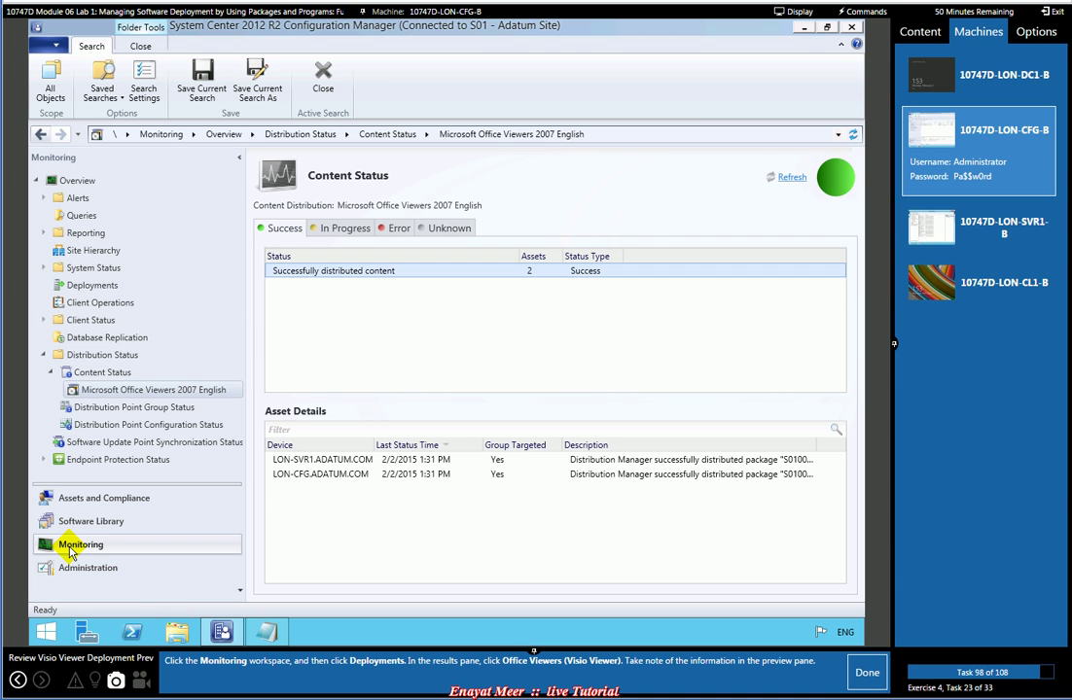
# Review the Office Viewers (Visio Viewer) deployment's summary among the monitored deployments and mark the lab task done
pyautogui.click(89, 286)
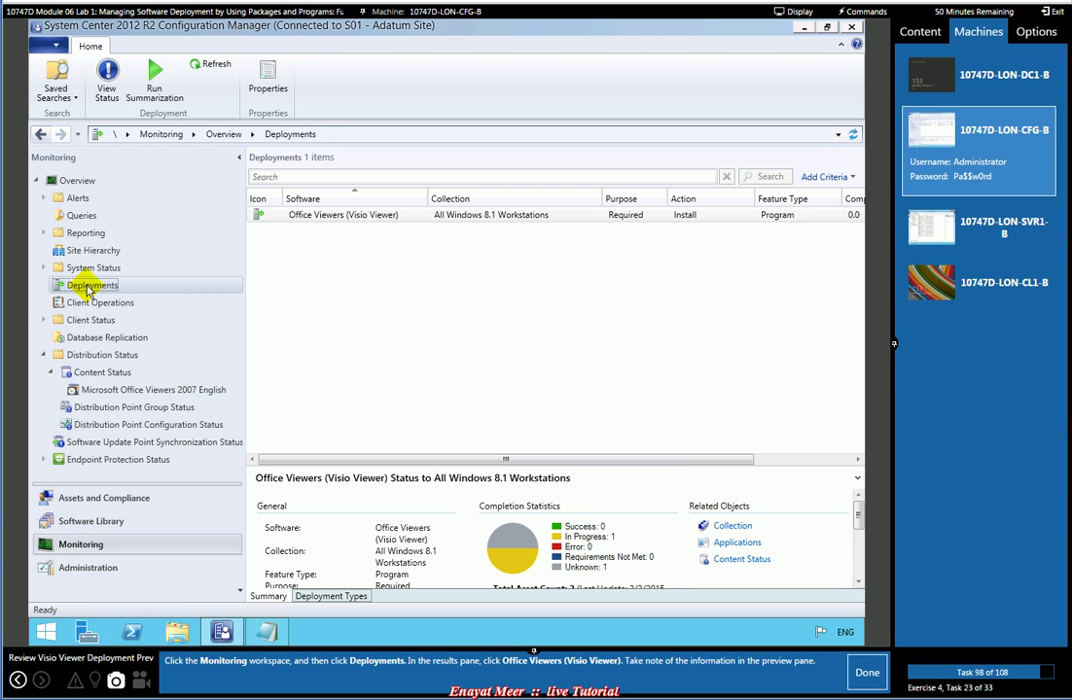
pyautogui.click(697, 218)
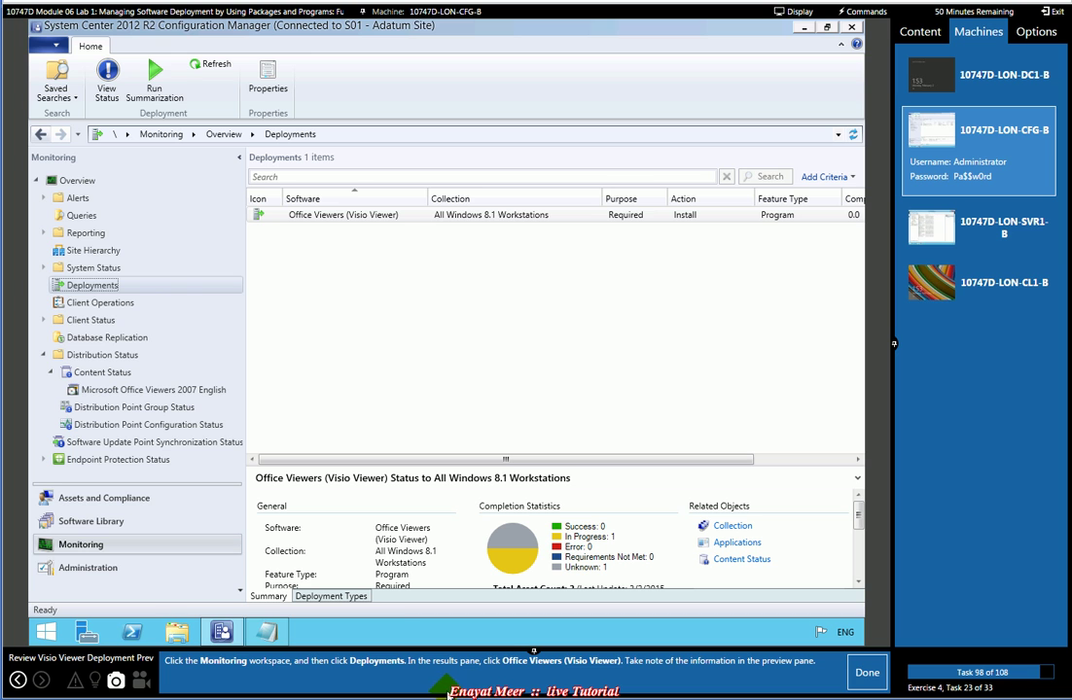
pyautogui.click(371, 218)
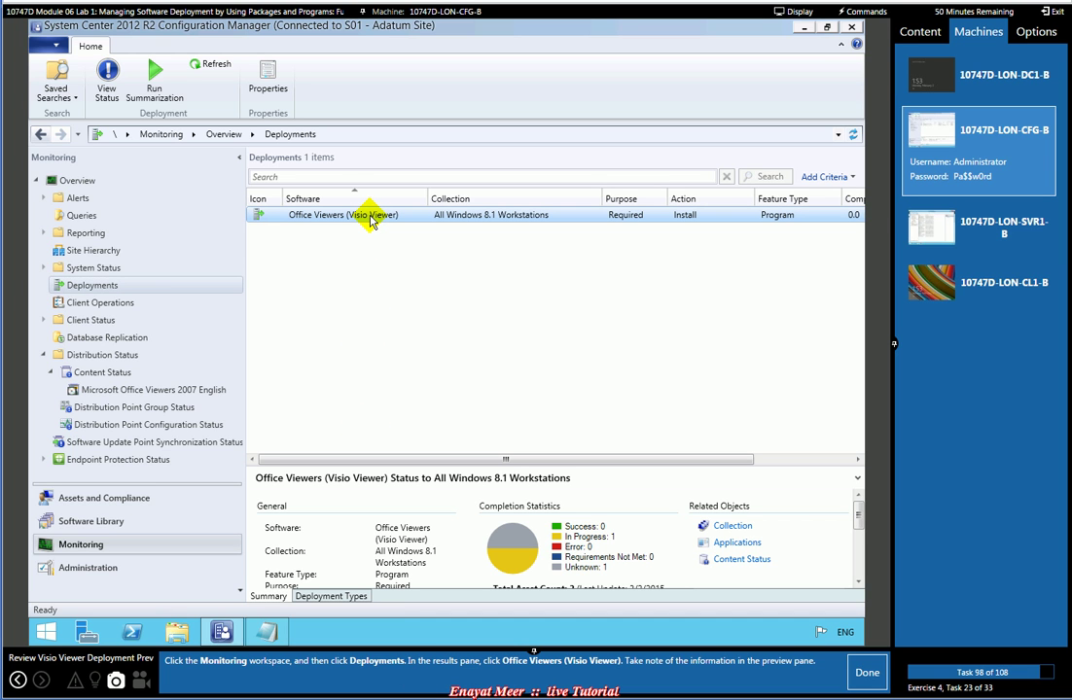
pyautogui.moveTo(860, 513)
pyautogui.mouseDown()
pyautogui.moveTo(862, 576)
pyautogui.moveTo(862, 515)
pyautogui.mouseUp()
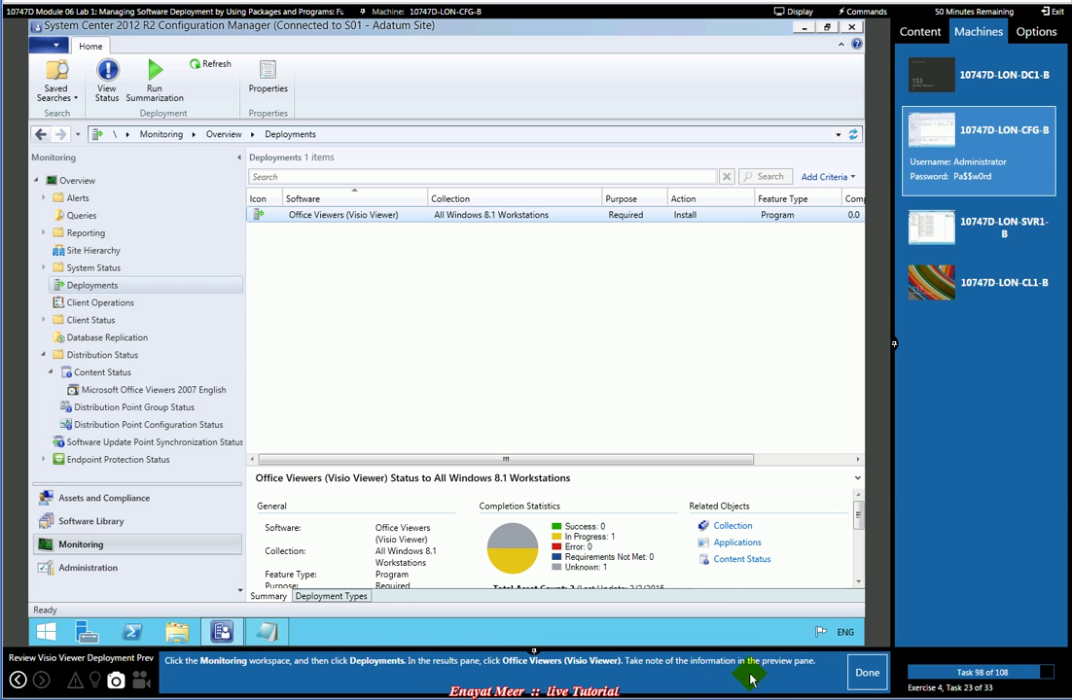
pyautogui.click(870, 673)
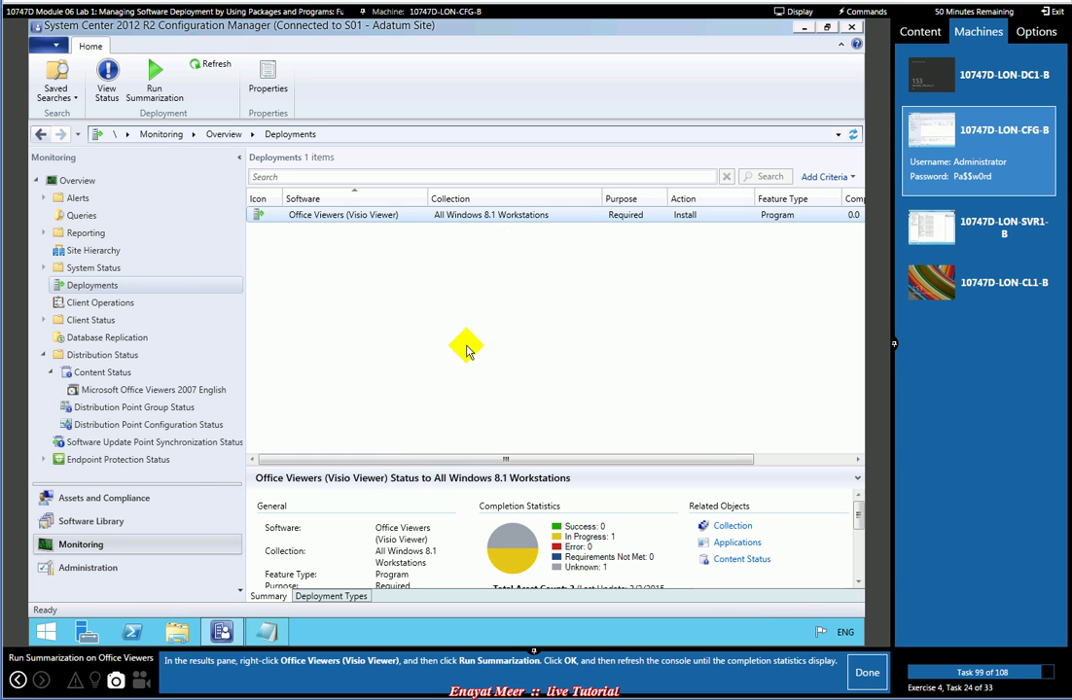
# Run summarization on the Office Viewers (Visio Viewer) deployment and acknowledge the scheduling message
pyautogui.rightClick(382, 217)
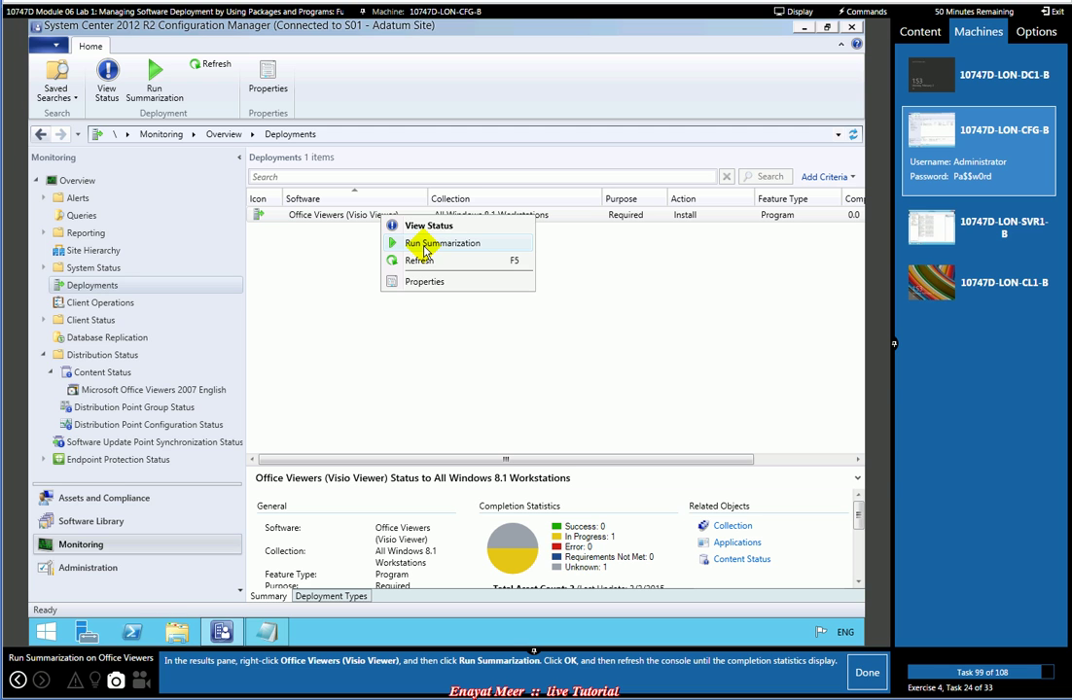
pyautogui.click(423, 246)
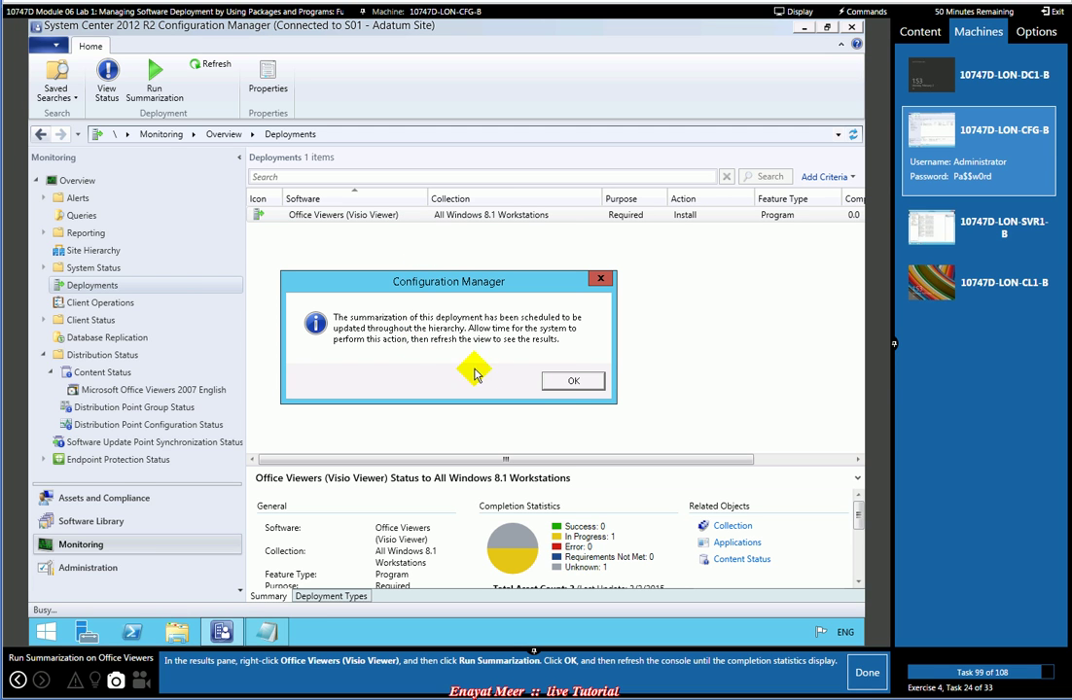
pyautogui.click(574, 382)
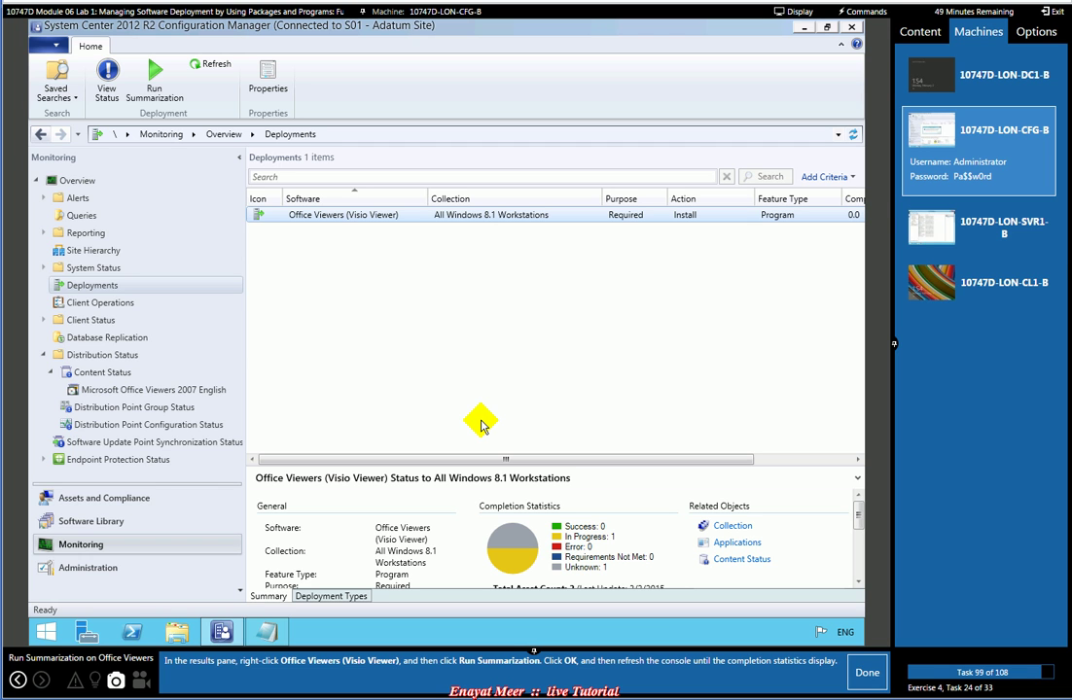
# Refresh the deployments list repeatedly and check the completion statistics of the Office Viewers (Visio Viewer) deployment
pyautogui.click(216, 66)
pyautogui.click(216, 66)
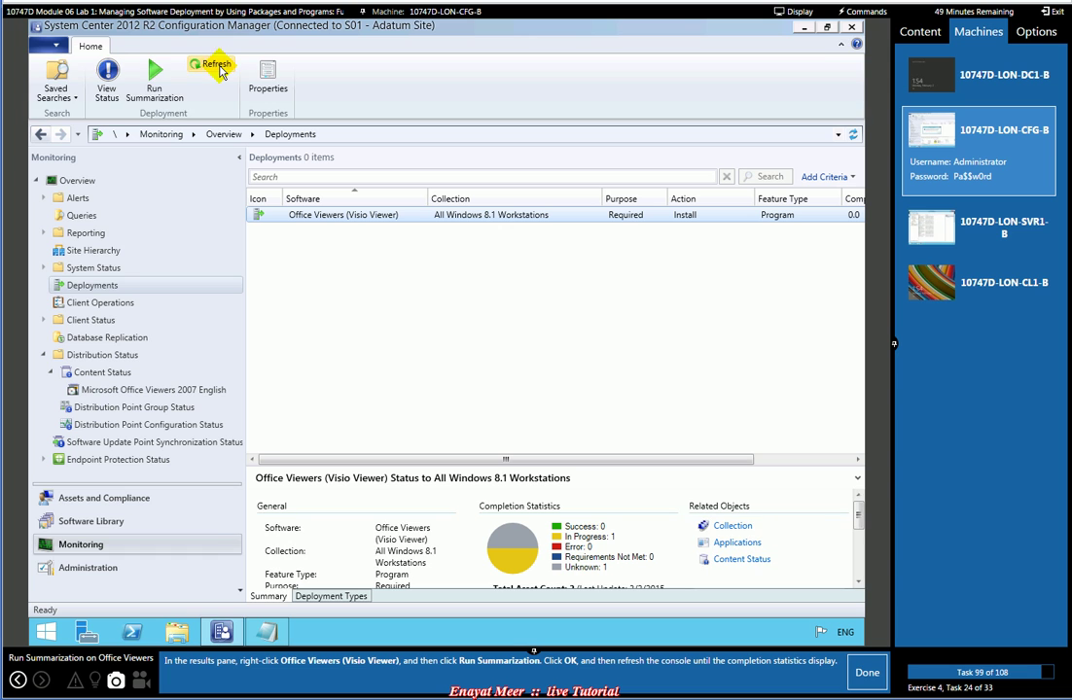
pyautogui.click(216, 66)
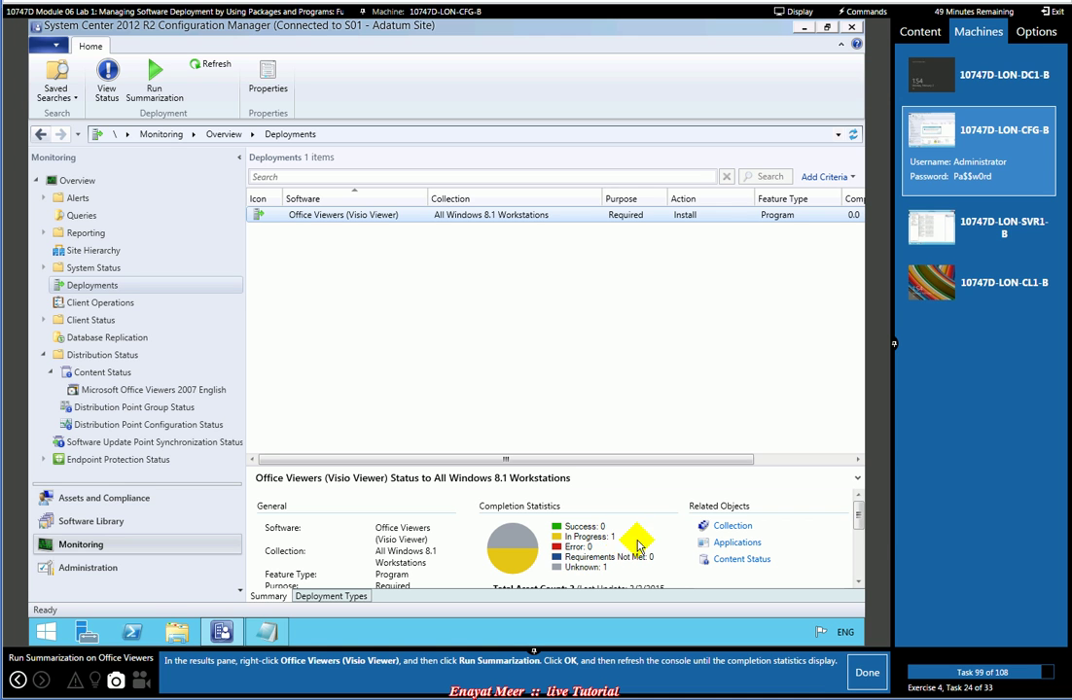
pyautogui.moveTo(857, 514)
pyautogui.mouseDown()
pyautogui.moveTo(856, 582)
pyautogui.moveTo(845, 495)
pyautogui.mouseUp()
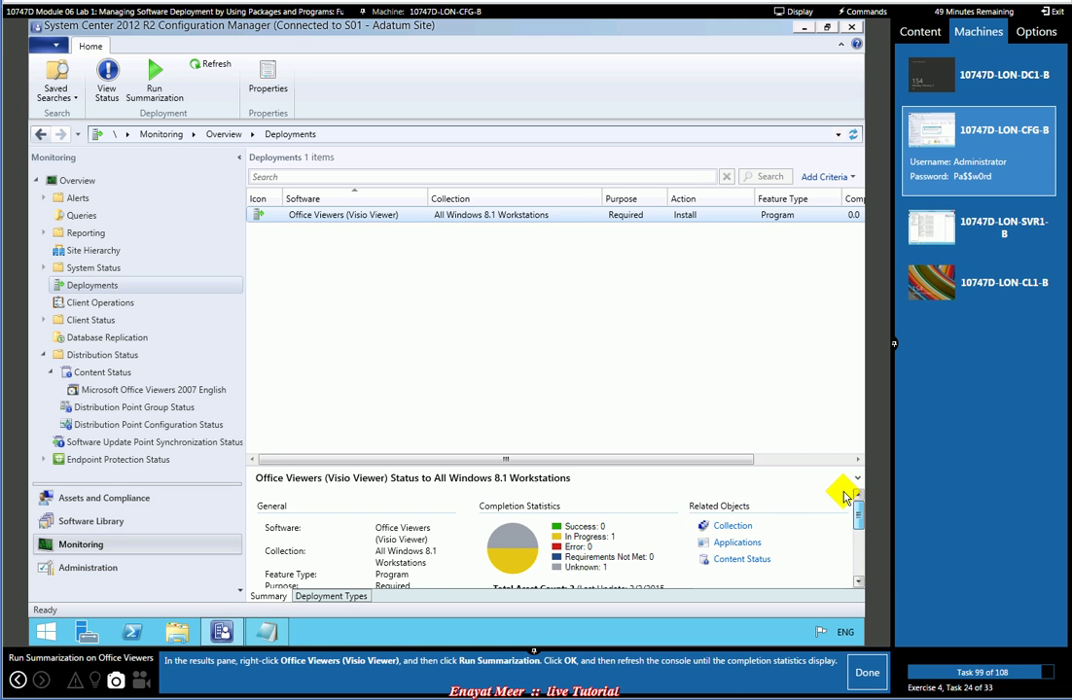
pyautogui.click(202, 67)
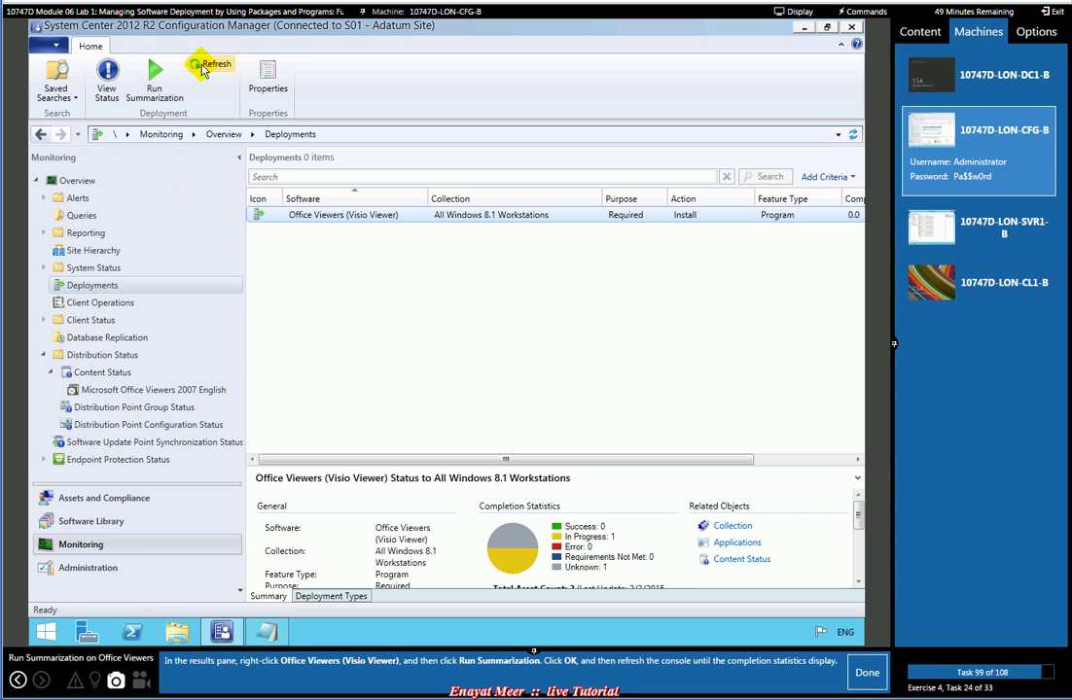
pyautogui.rightClick(358, 215)
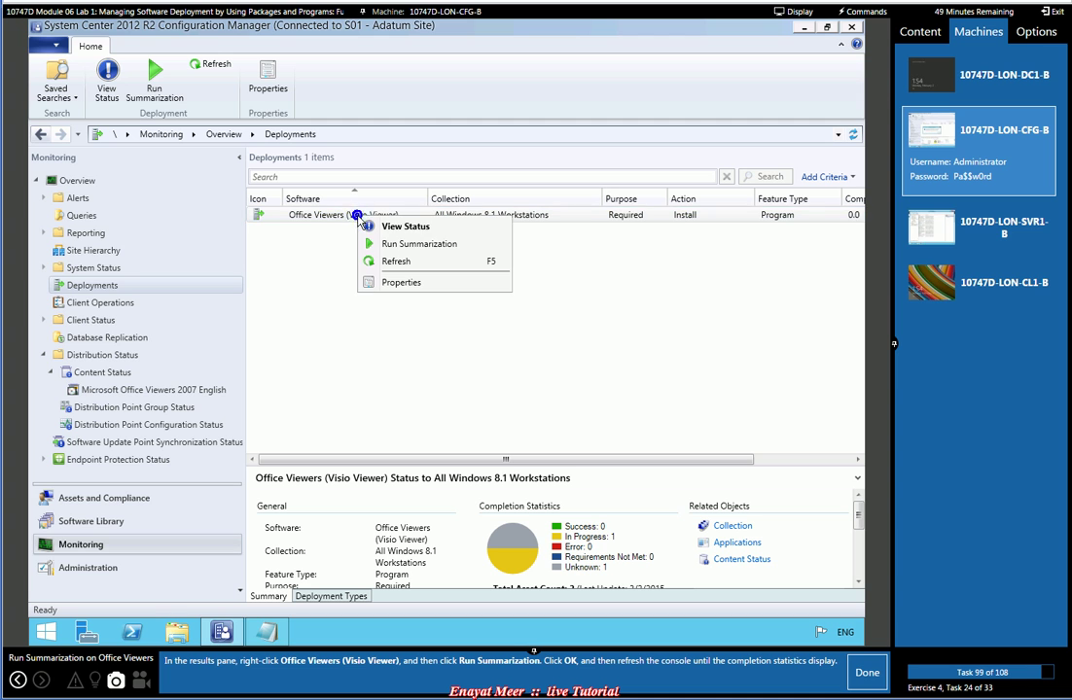
pyautogui.click(372, 262)
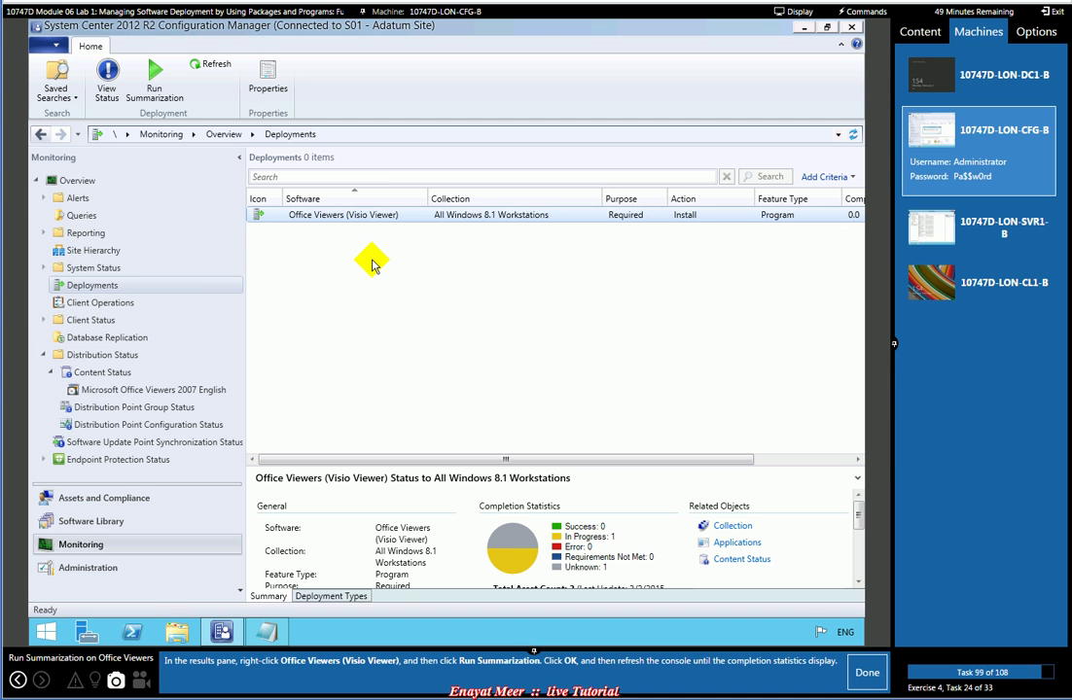
pyautogui.click(372, 260)
pyautogui.rightClick(376, 222)
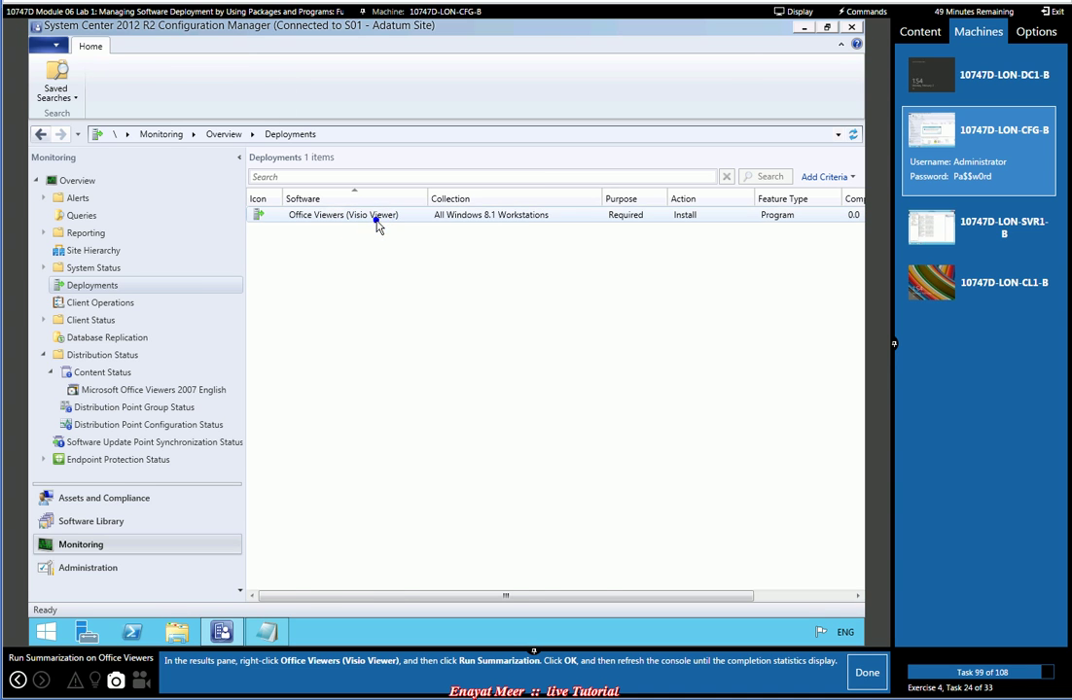
pyautogui.click(401, 266)
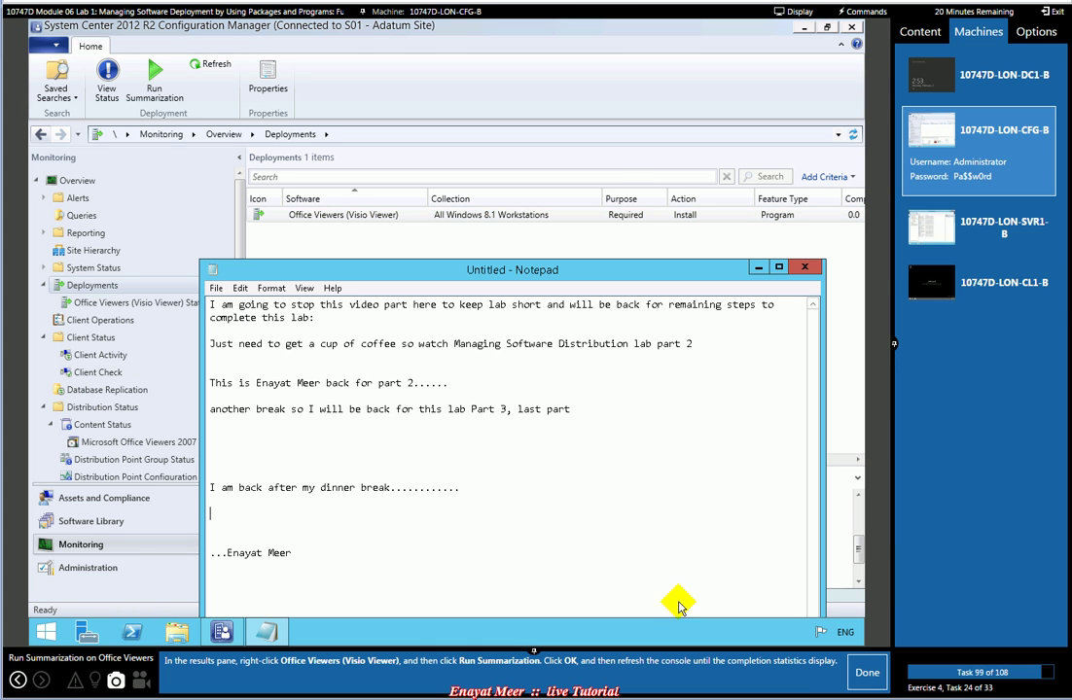
# Add the Notepad line "Refresh may take time so we can continue............", mark the summarization task done, and minimize Notepad
pyautogui.click(324, 513)
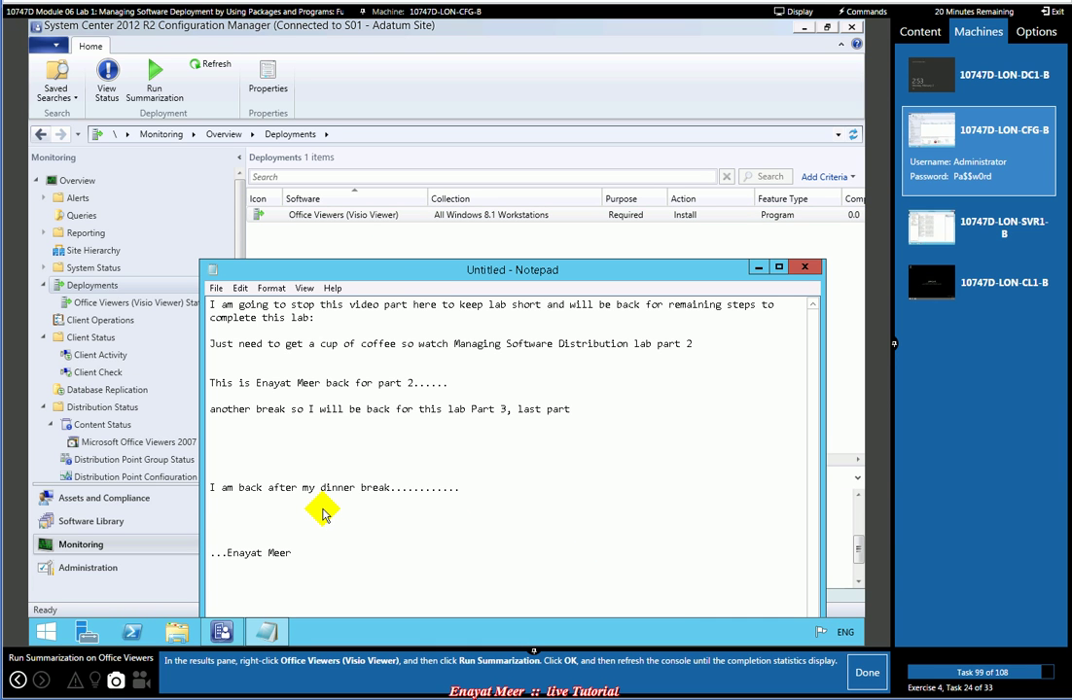
pyautogui.write('Refresh may take time so we can con')
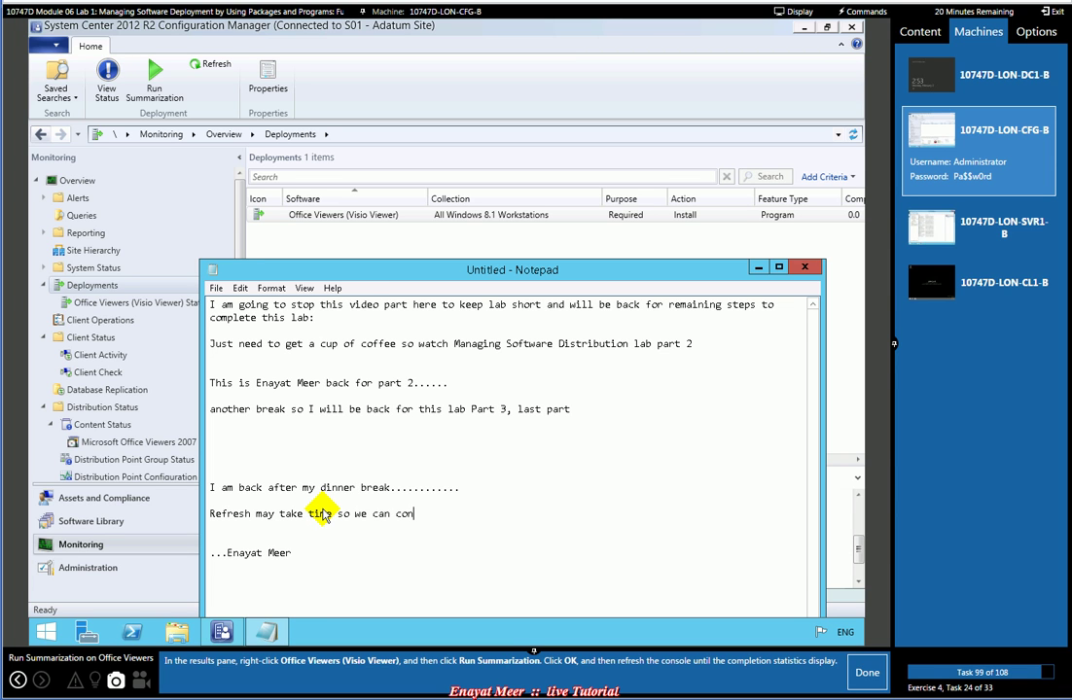
pyautogui.write('tinue............')
pyautogui.click(858, 674)
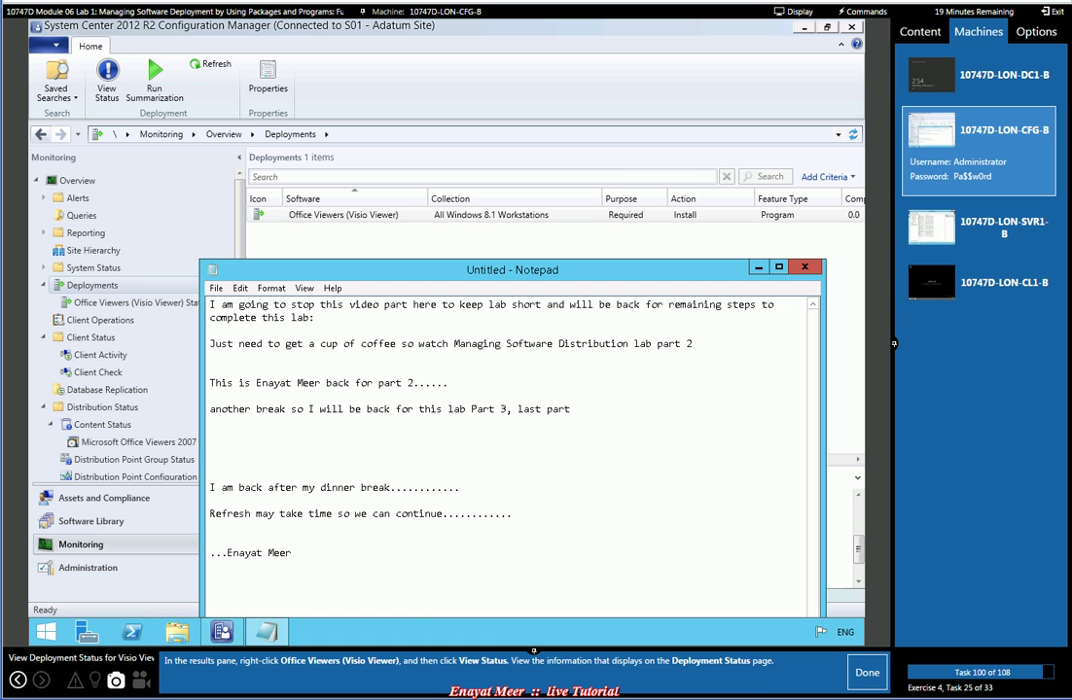
pyautogui.click(267, 633)
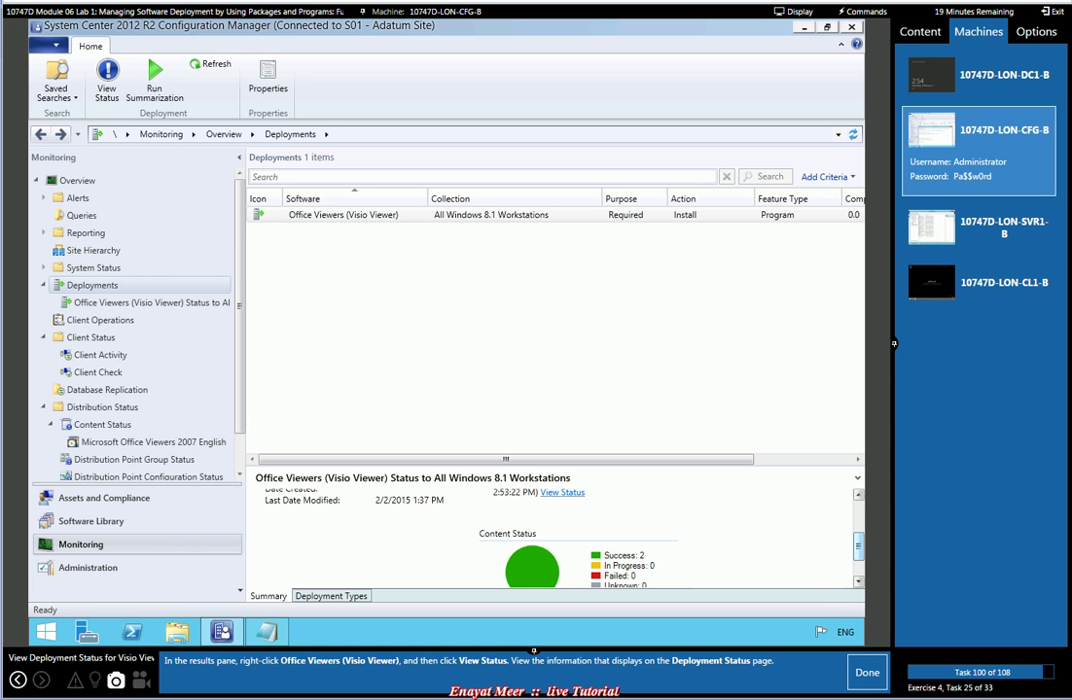
# View the deployment status of Office Viewers (Visio Viewer) and mark the lab task done
pyautogui.rightClick(314, 219)
pyautogui.click(352, 223)
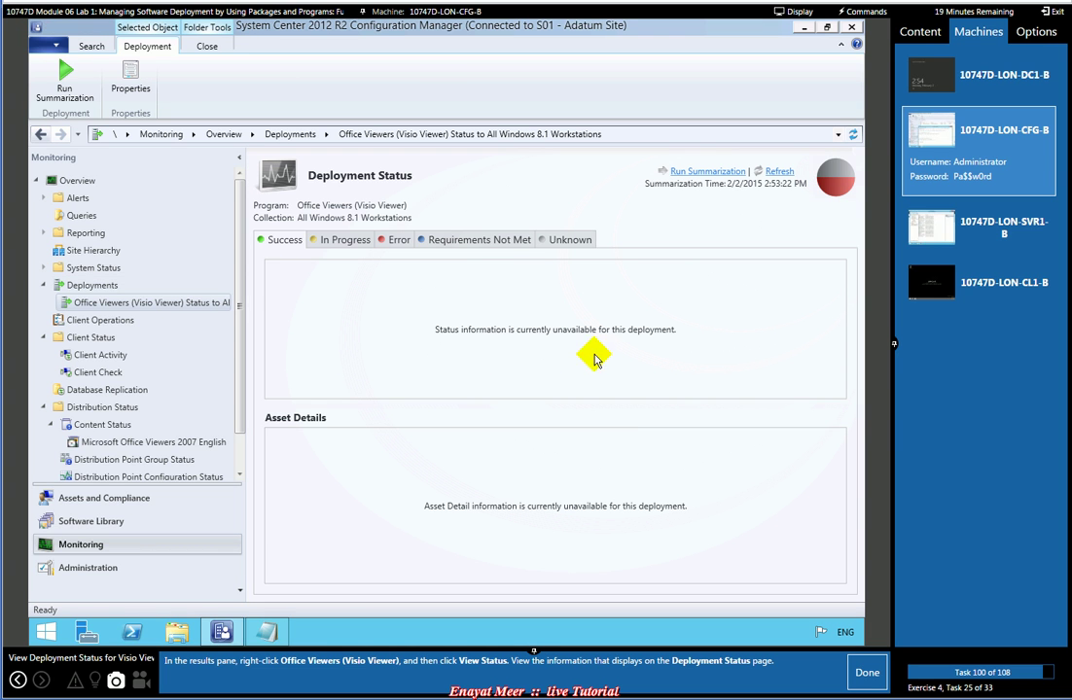
pyautogui.click(869, 680)
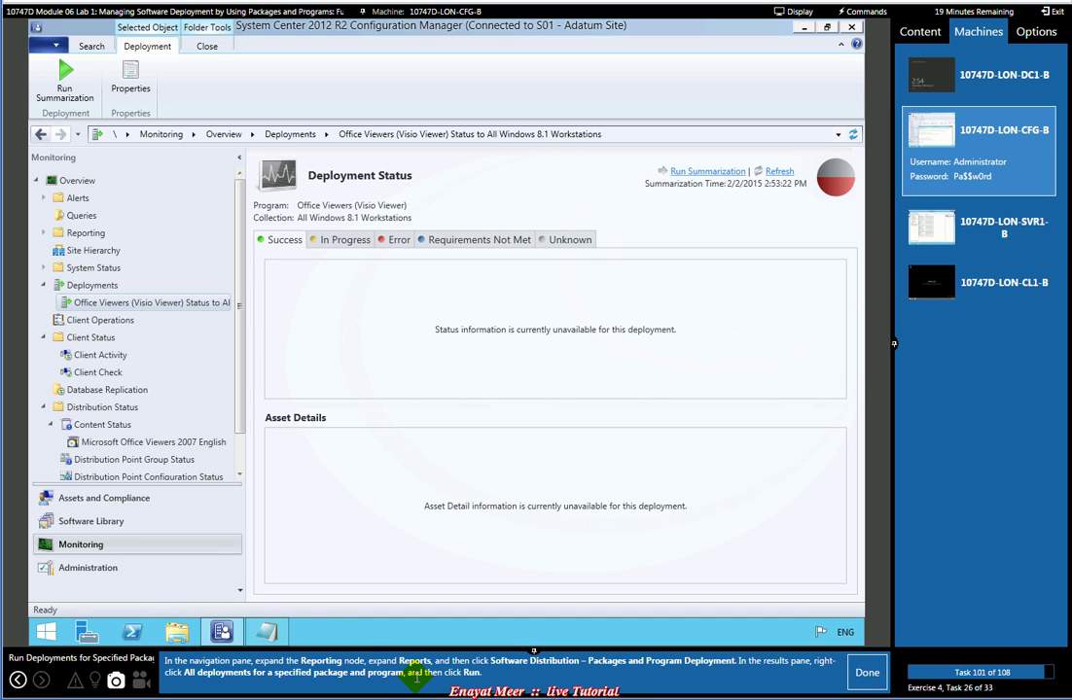
# Expand the Reporting node in the Monitoring workspace and open the full Reports list
pyautogui.click(73, 233)
pyautogui.click(42, 232)
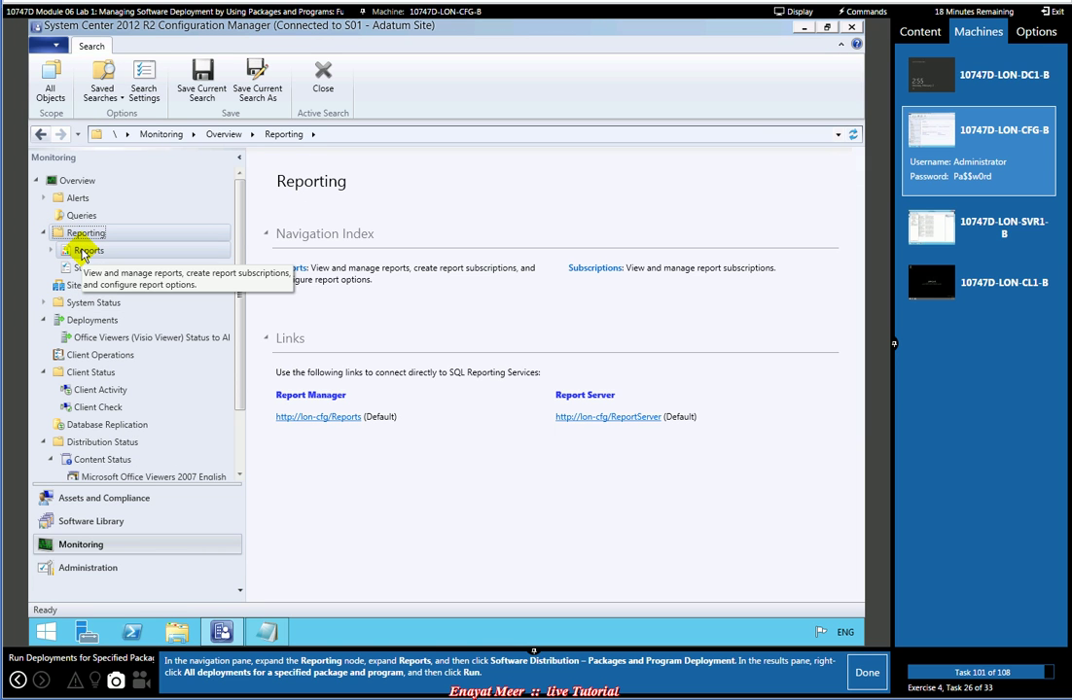
pyautogui.click(85, 251)
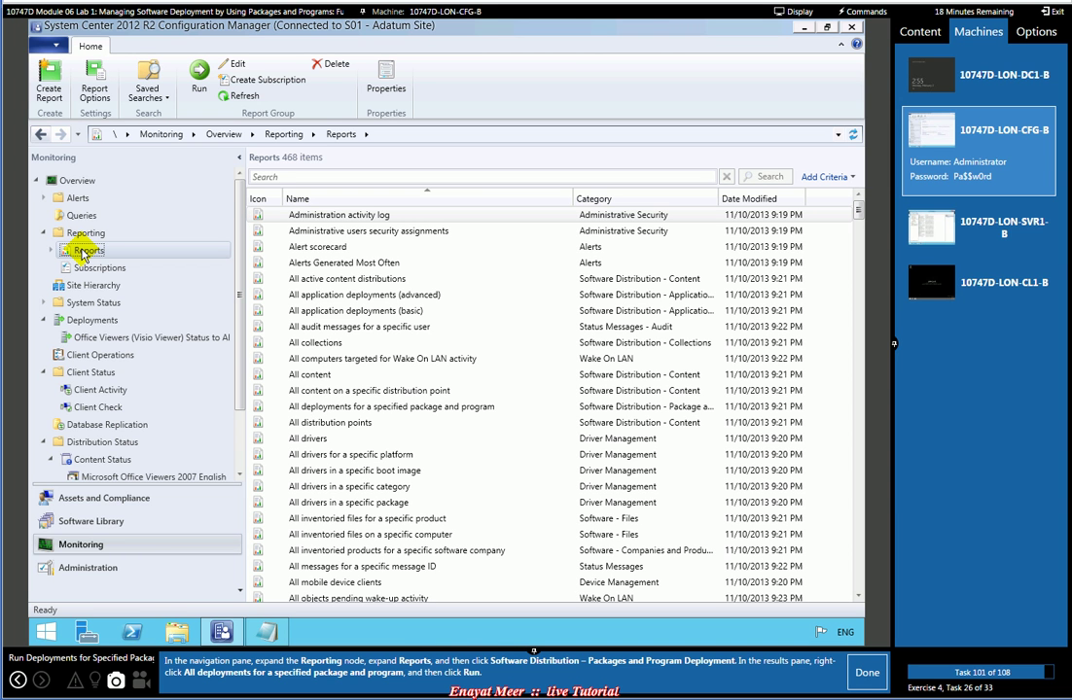
# Look through the full report list for the Software Distribution package and program deployment reports
pyautogui.click(355, 358)
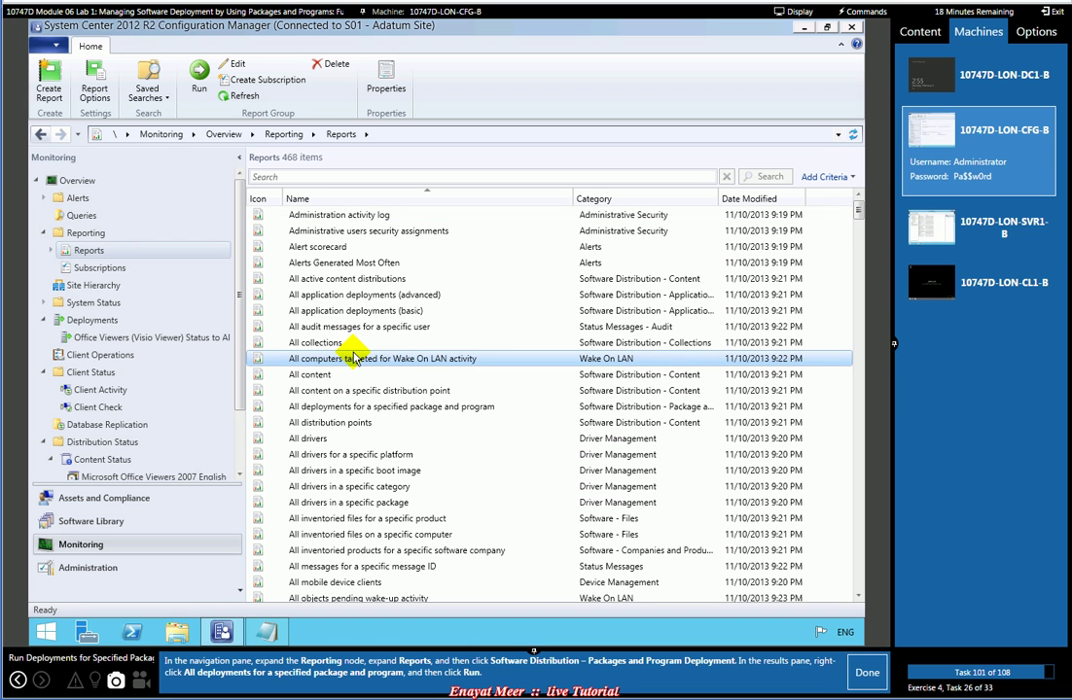
pyautogui.press('s')
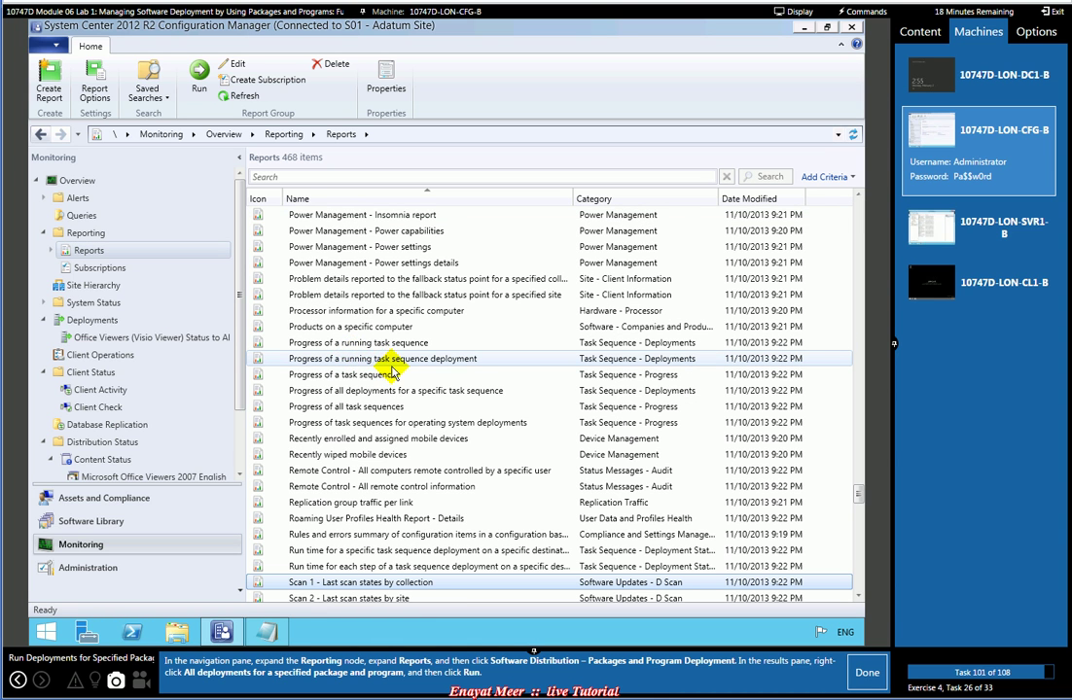
pyautogui.scroll(-4, 408, 374)
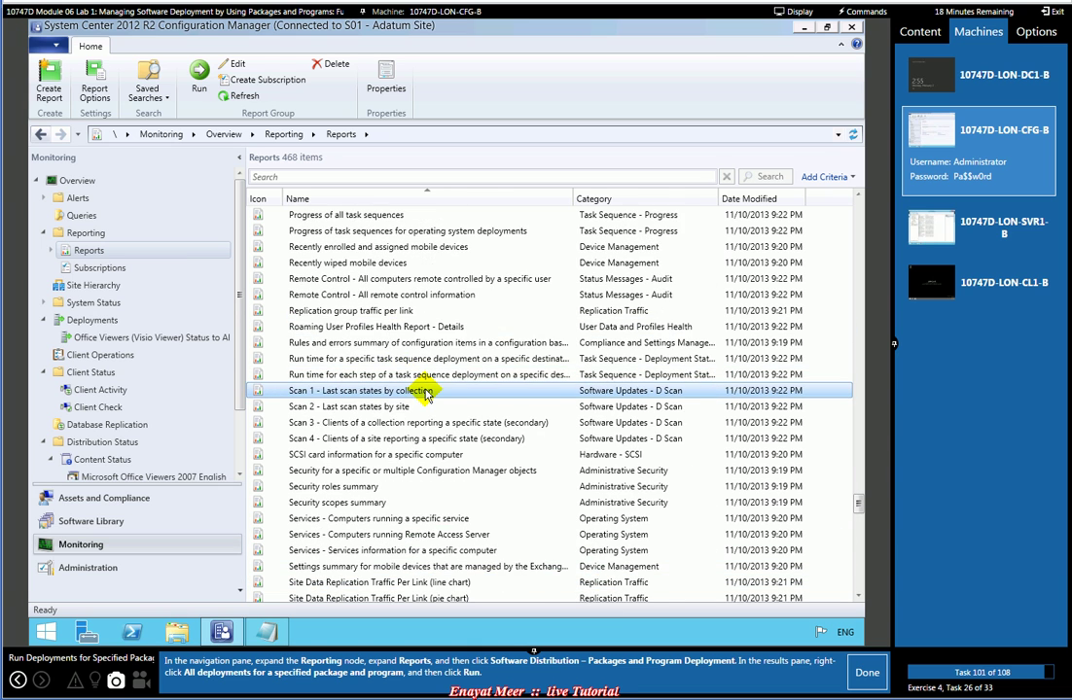
pyautogui.scroll(-3, 425, 393)
pyautogui.scroll(-2, 423, 419)
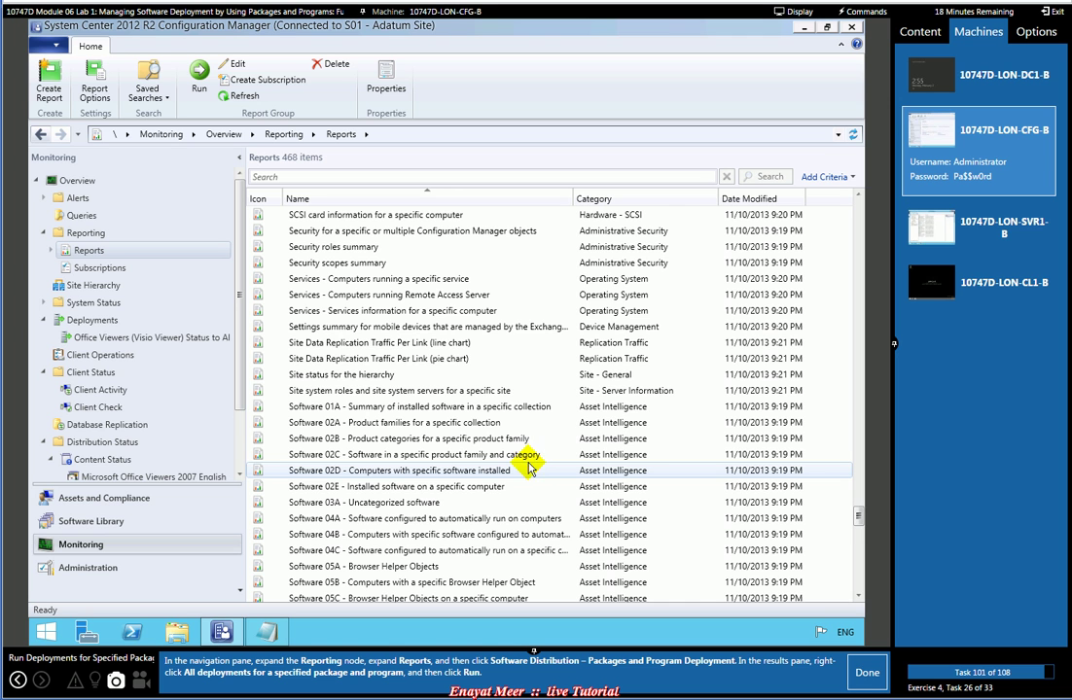
pyautogui.scroll(-2, 514, 464)
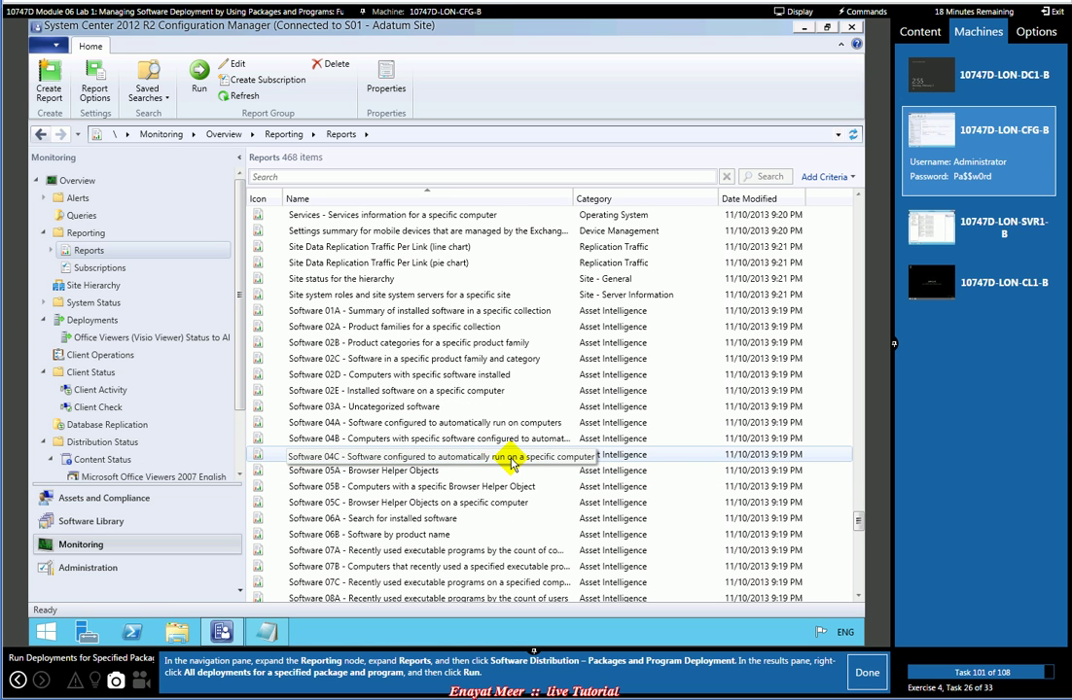
pyautogui.scroll(-7, 513, 464)
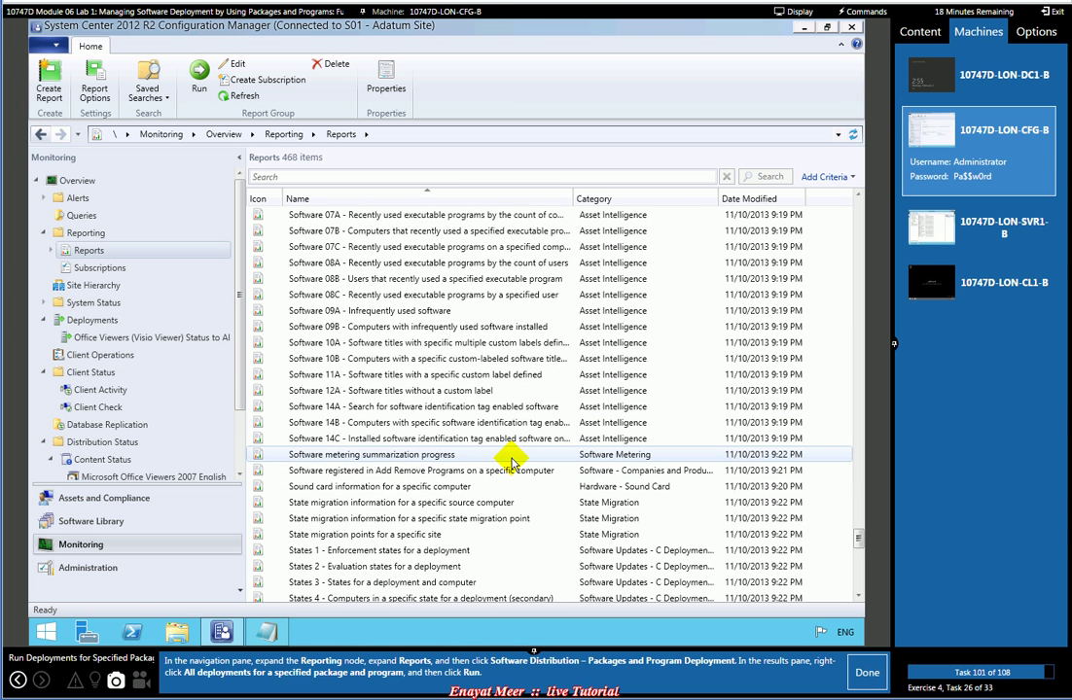
pyautogui.scroll(-2, 513, 465)
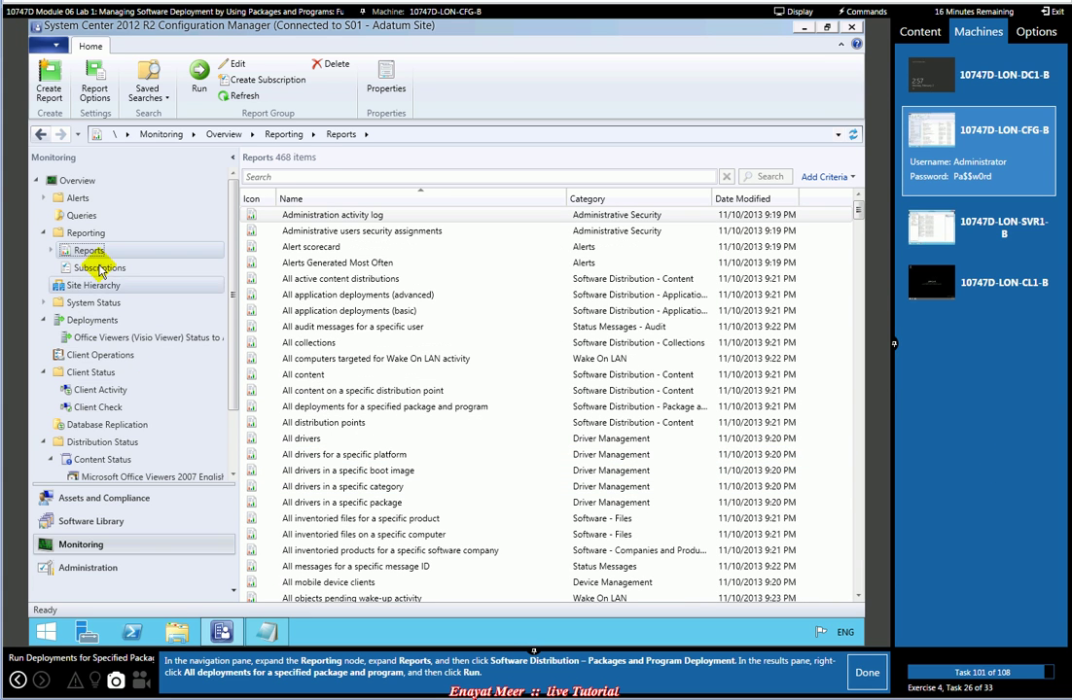
# Expand the Reports node and open its Software Distribution - Package and Program Deployment folder
pyautogui.click(51, 250)
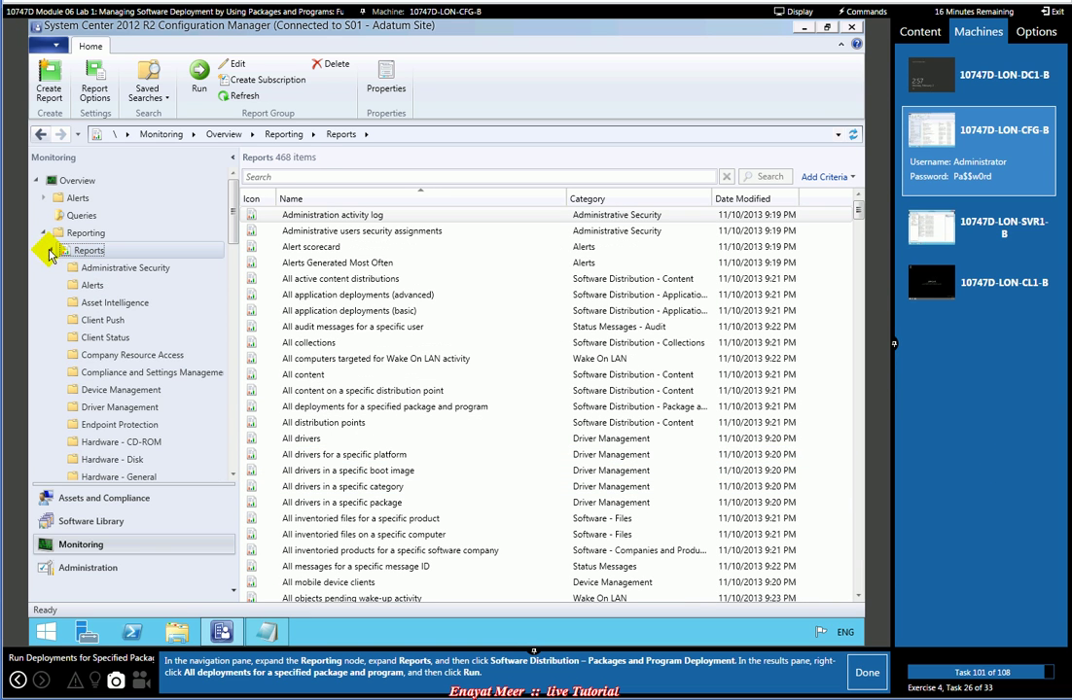
pyautogui.moveTo(233, 234); pyautogui.dragTo(233, 310)
pyautogui.scroll(-3, 192, 373)
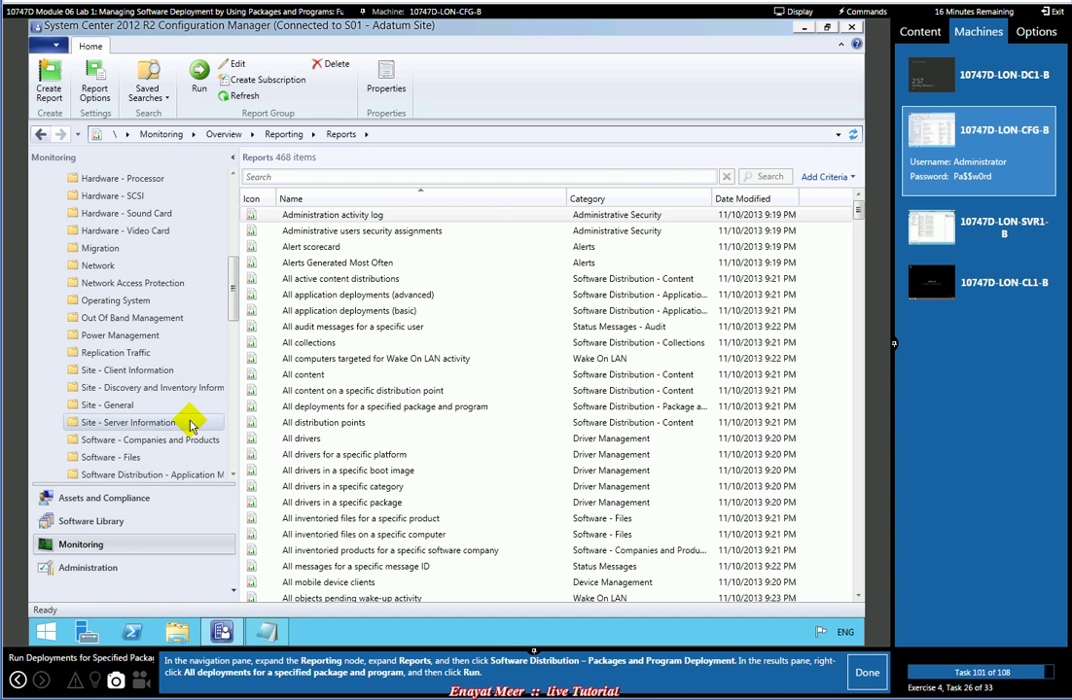
pyautogui.scroll(-1, 191, 425)
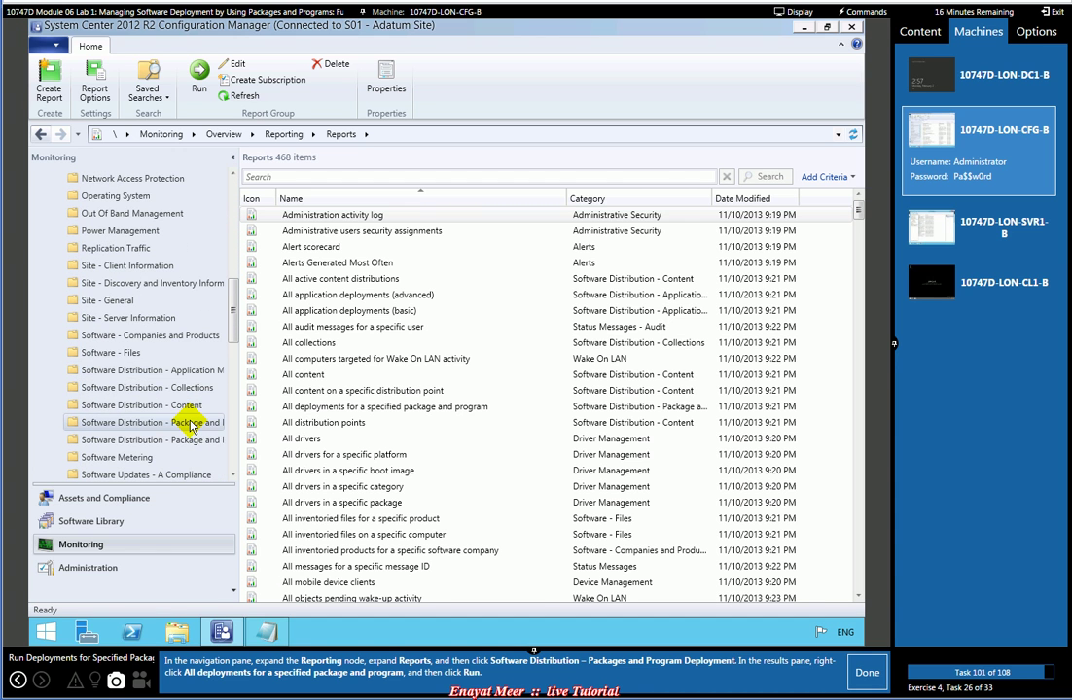
pyautogui.click(112, 424)
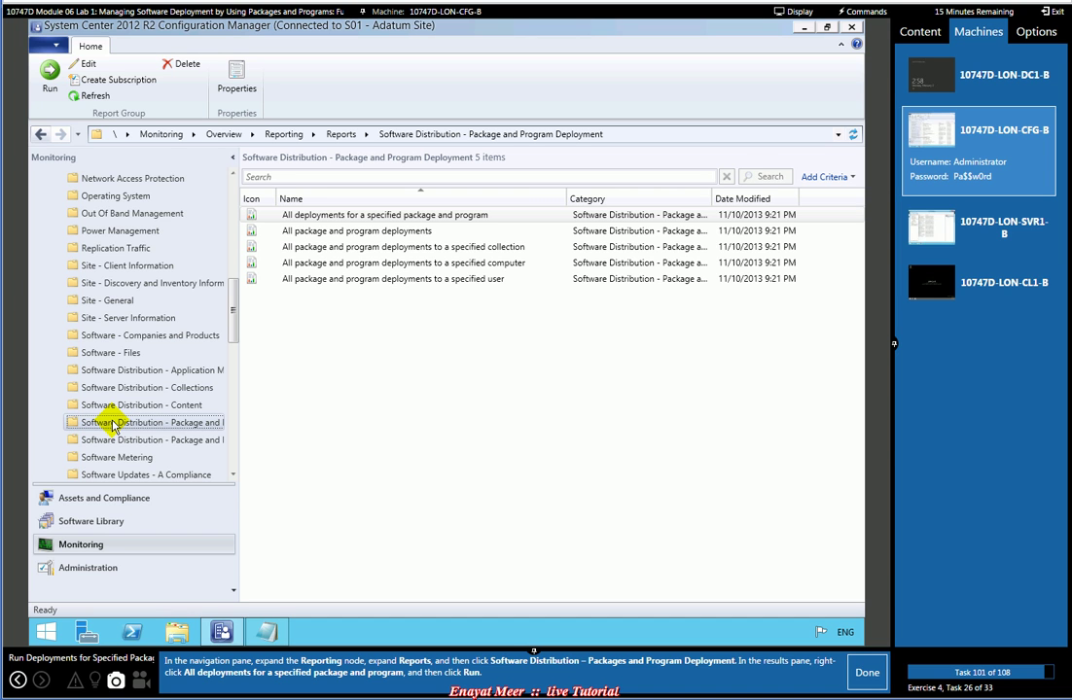
# Run the report "All deployments for a specified package and program" and mark the lab task done
pyautogui.click(420, 216)
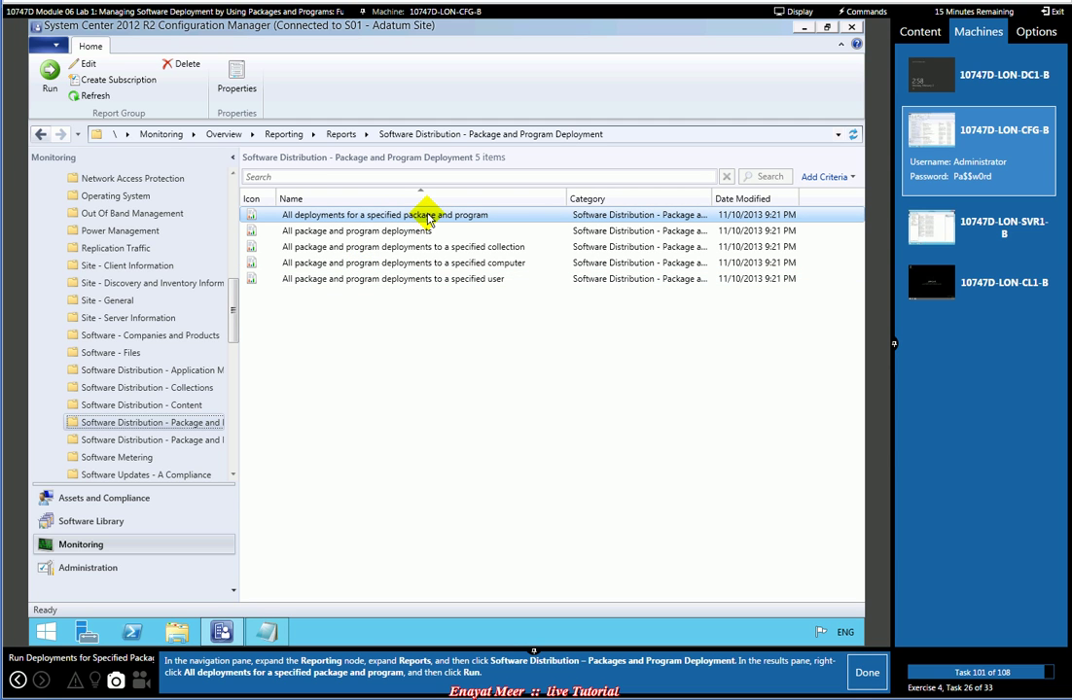
pyautogui.click(428, 216)
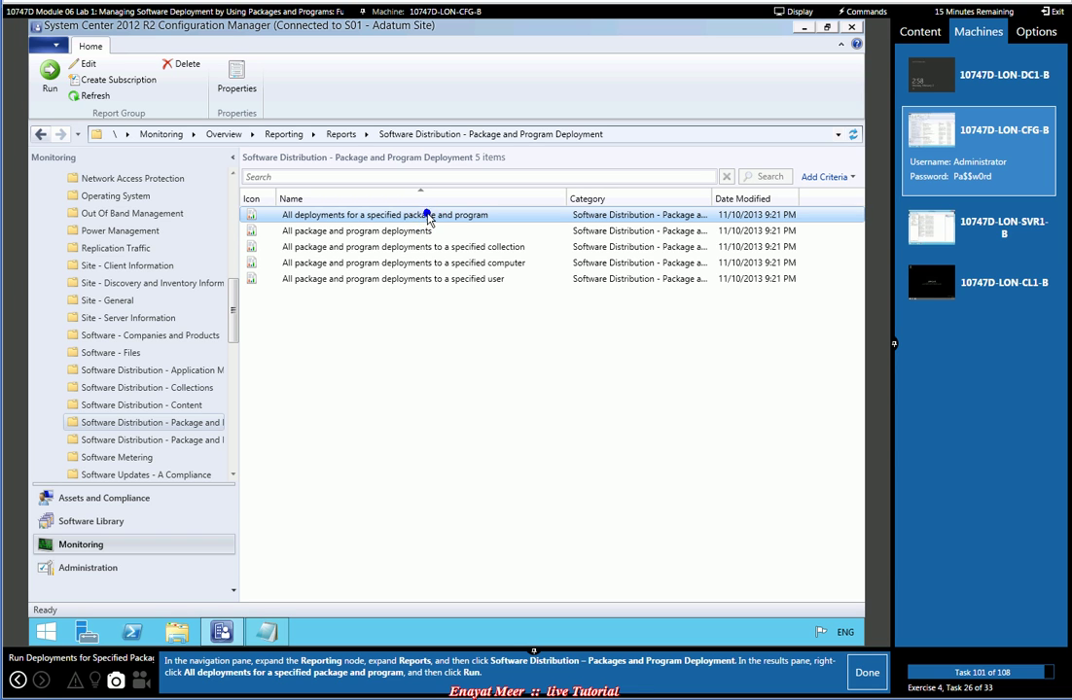
pyautogui.rightClick(428, 218)
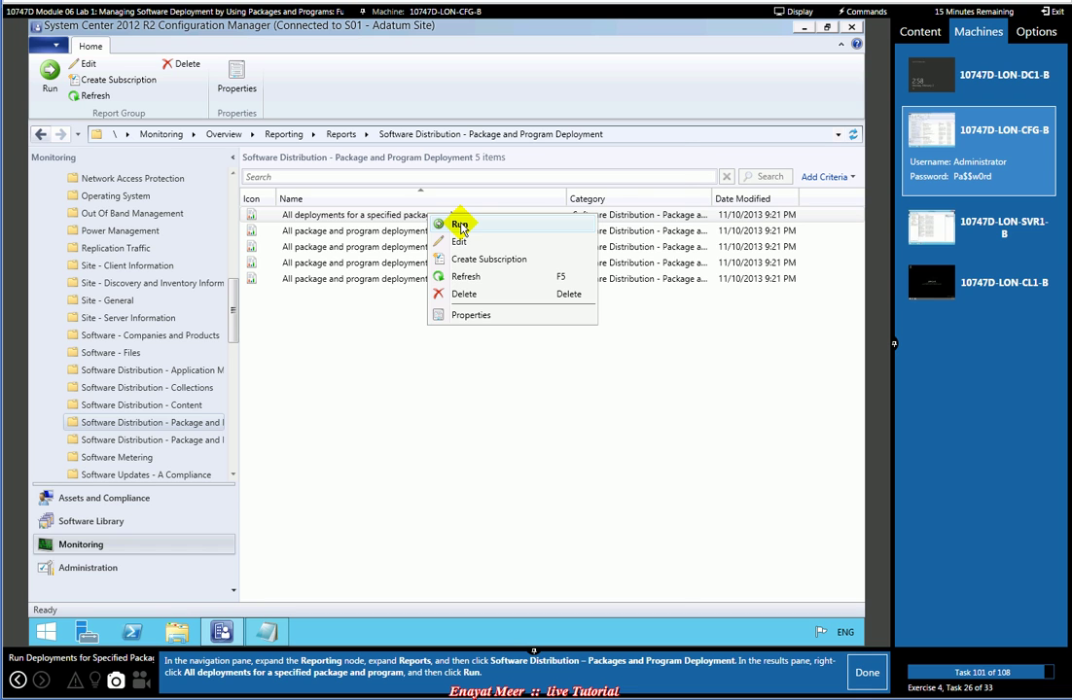
pyautogui.click(460, 226)
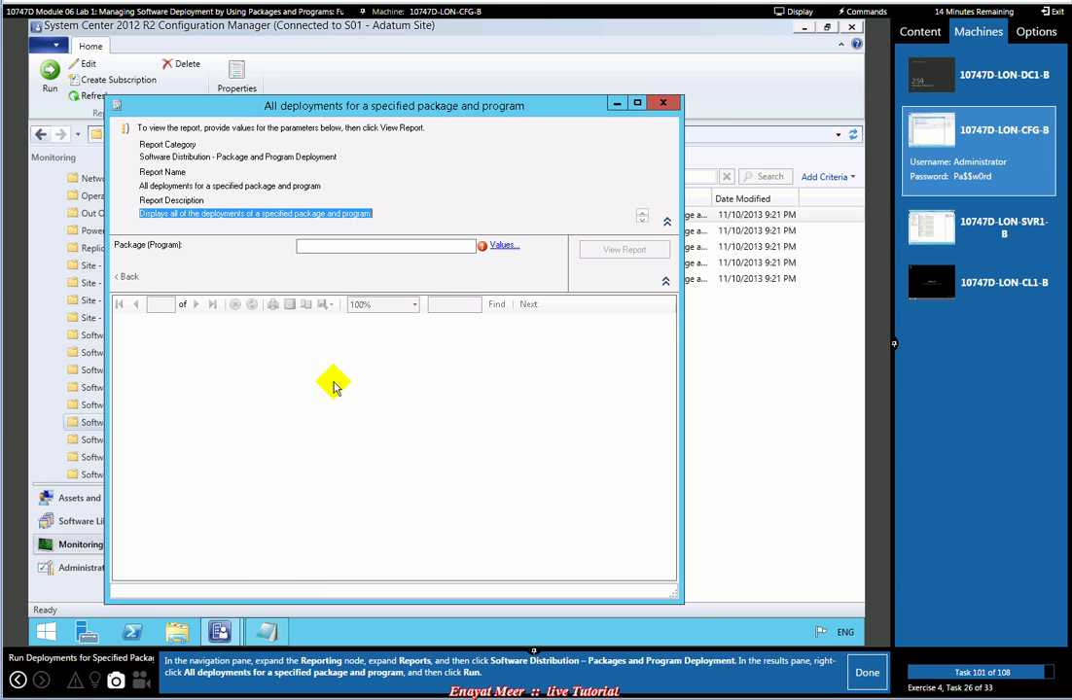
pyautogui.click(875, 679)
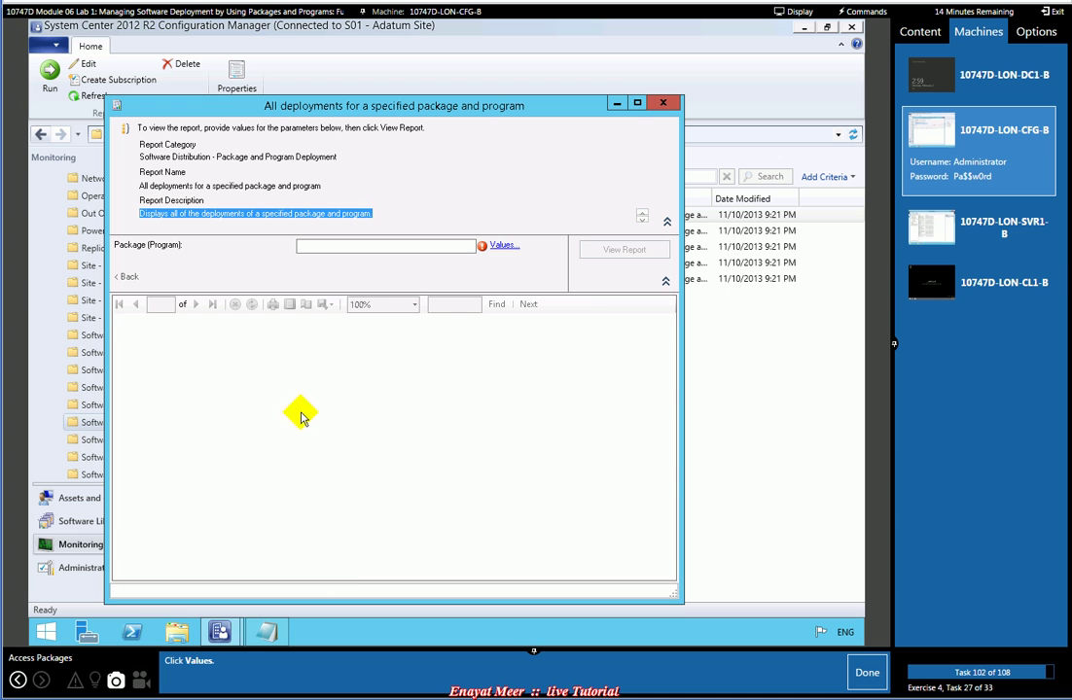
# Set the report's Package (Program) parameter to Office Viewers (Visio Viewer), generate the report, and mark the related lab tasks done
pyautogui.click(502, 245)
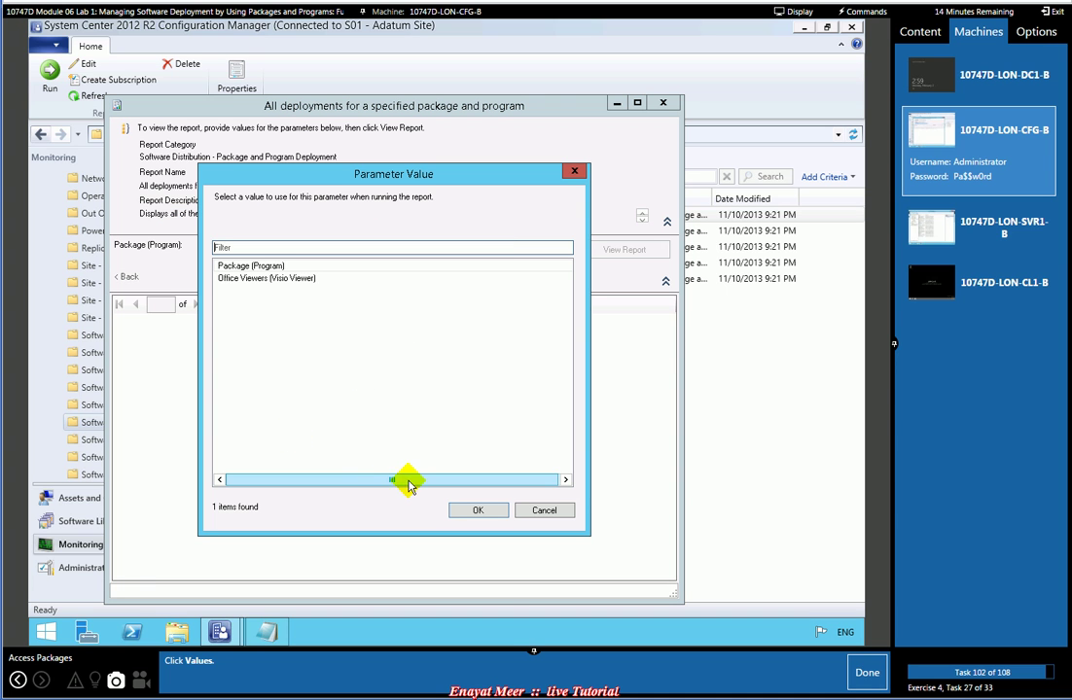
pyautogui.click(865, 683)
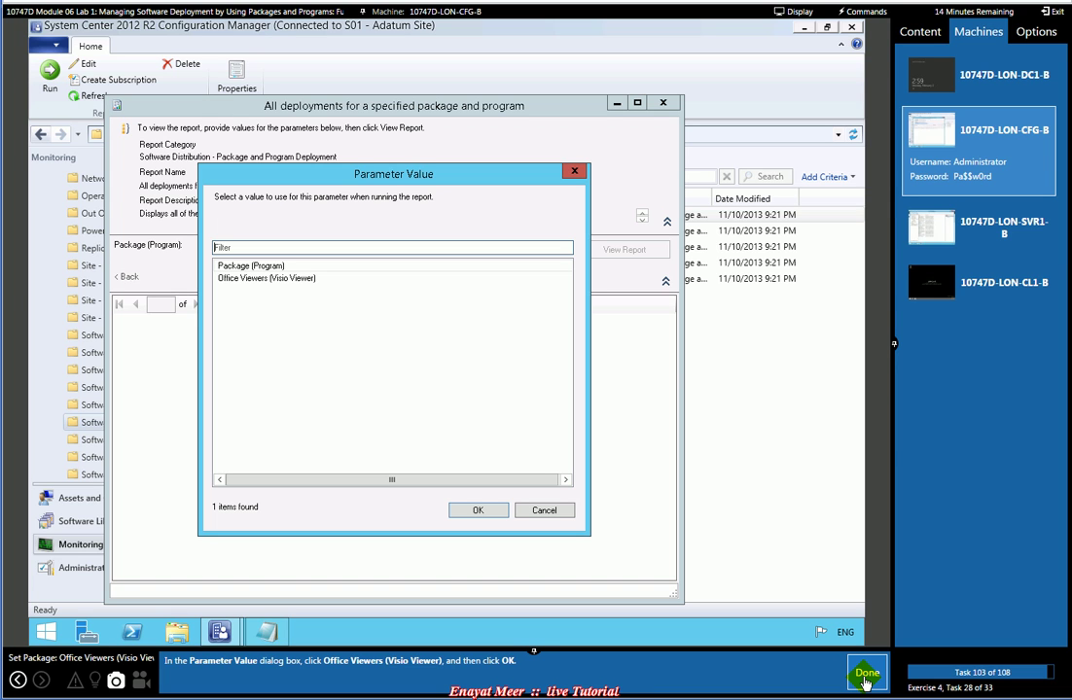
pyautogui.click(269, 280)
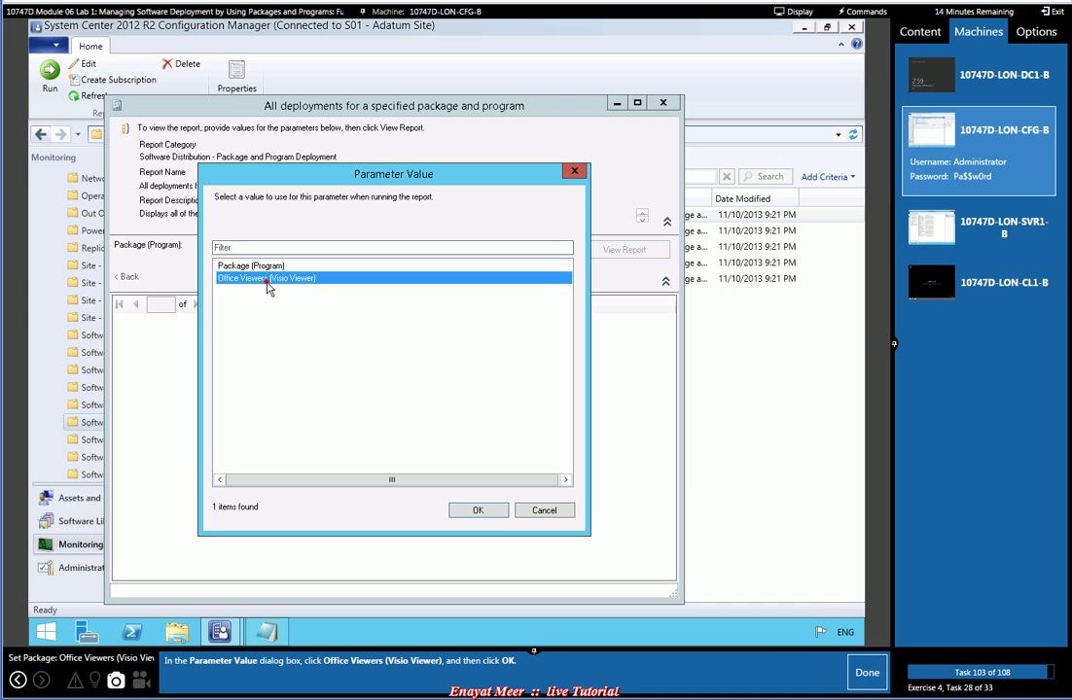
pyautogui.click(471, 515)
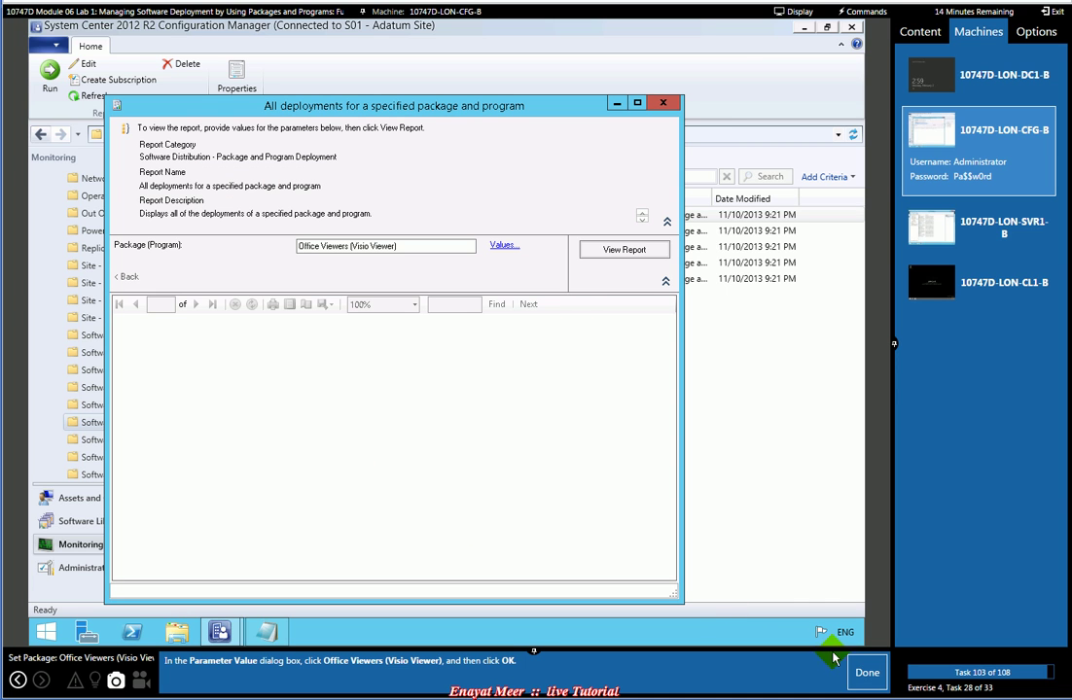
pyautogui.click(865, 680)
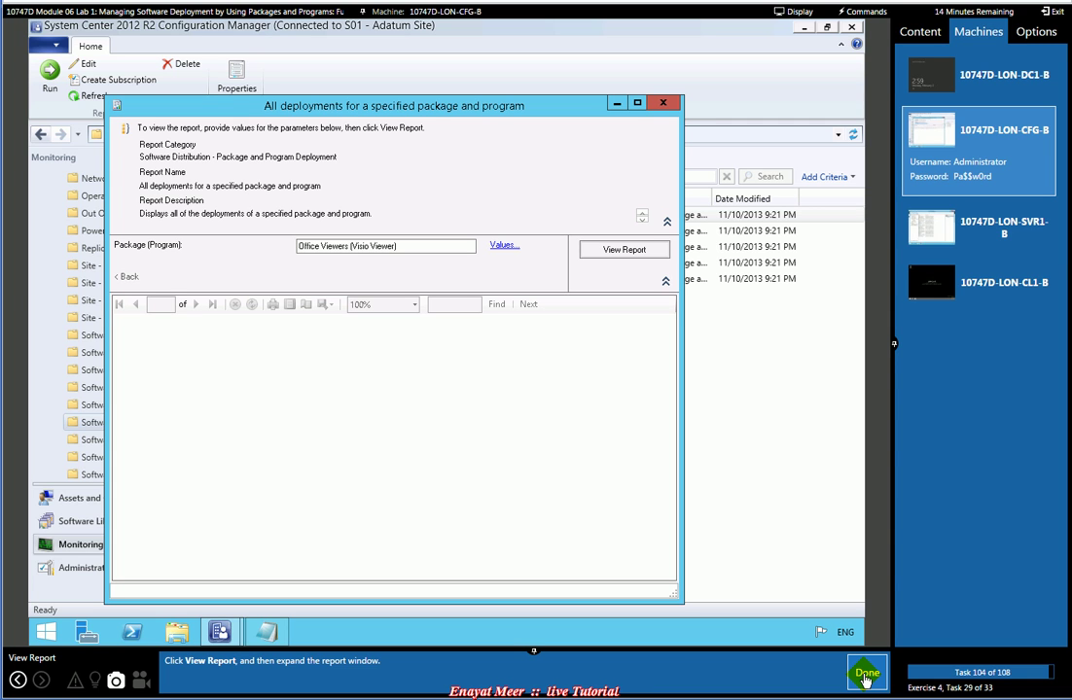
pyautogui.click(635, 254)
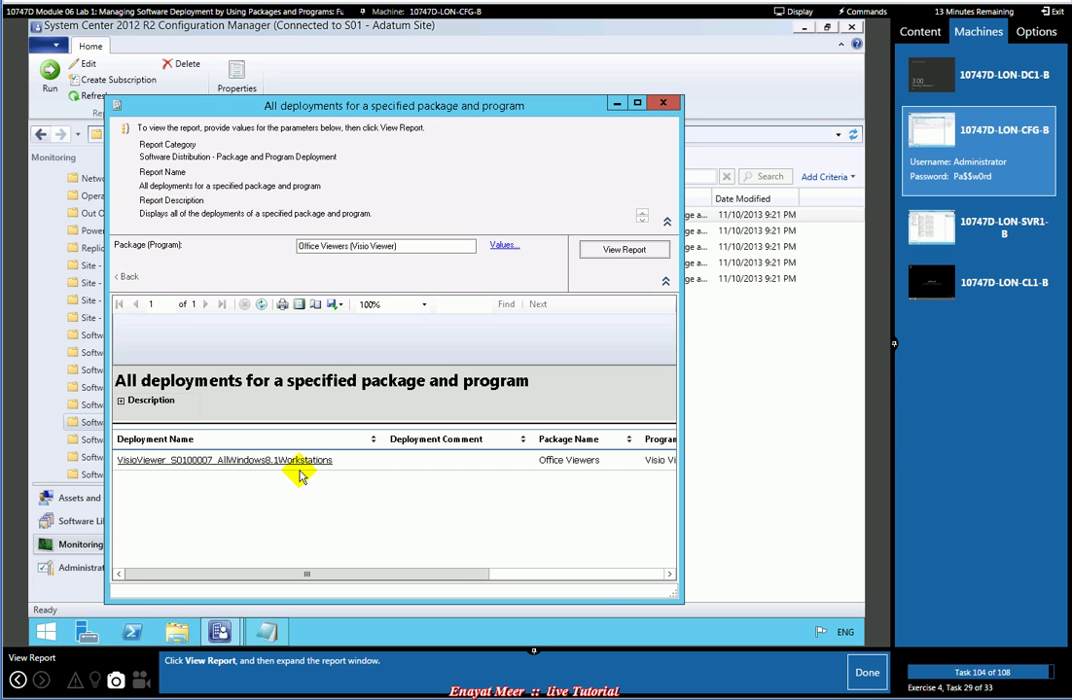
pyautogui.click(874, 679)
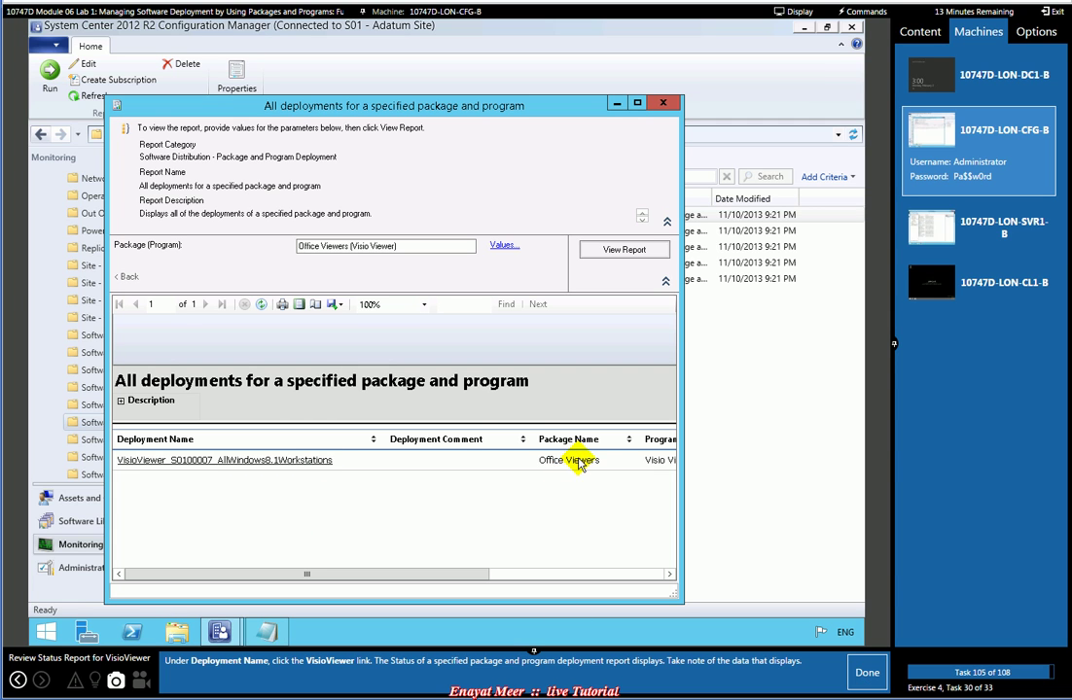
# Review the report's columns, then open the VisioViewer deployment's status report and maximize its window
pyautogui.moveTo(476, 574); pyautogui.dragTo(694, 567)
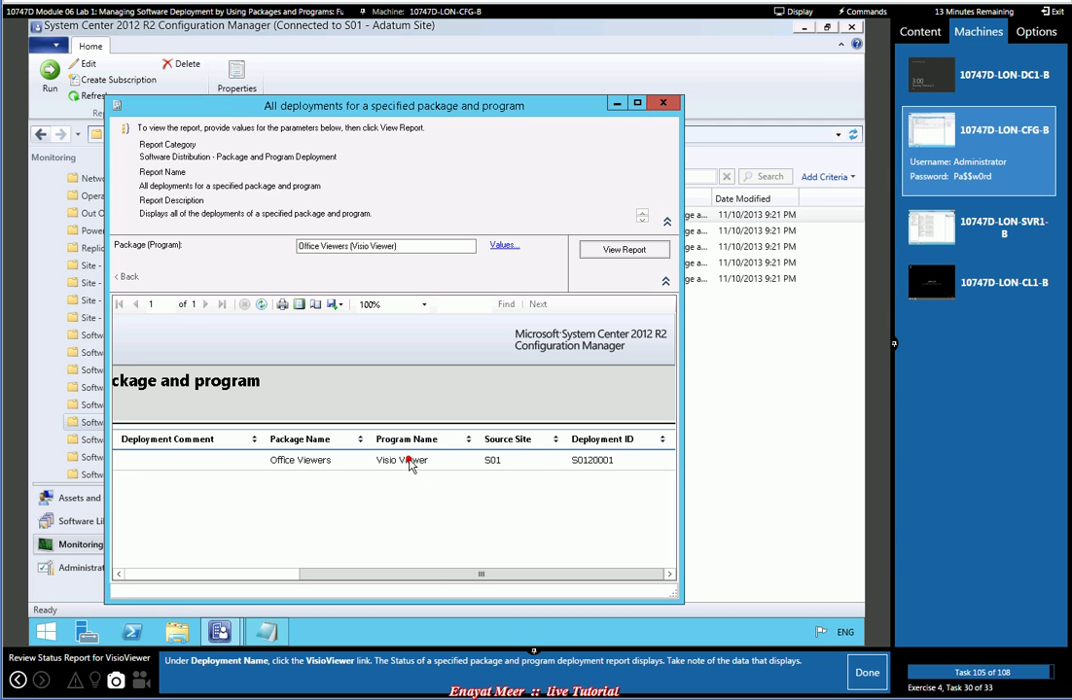
pyautogui.moveTo(431, 572); pyautogui.dragTo(114, 555)
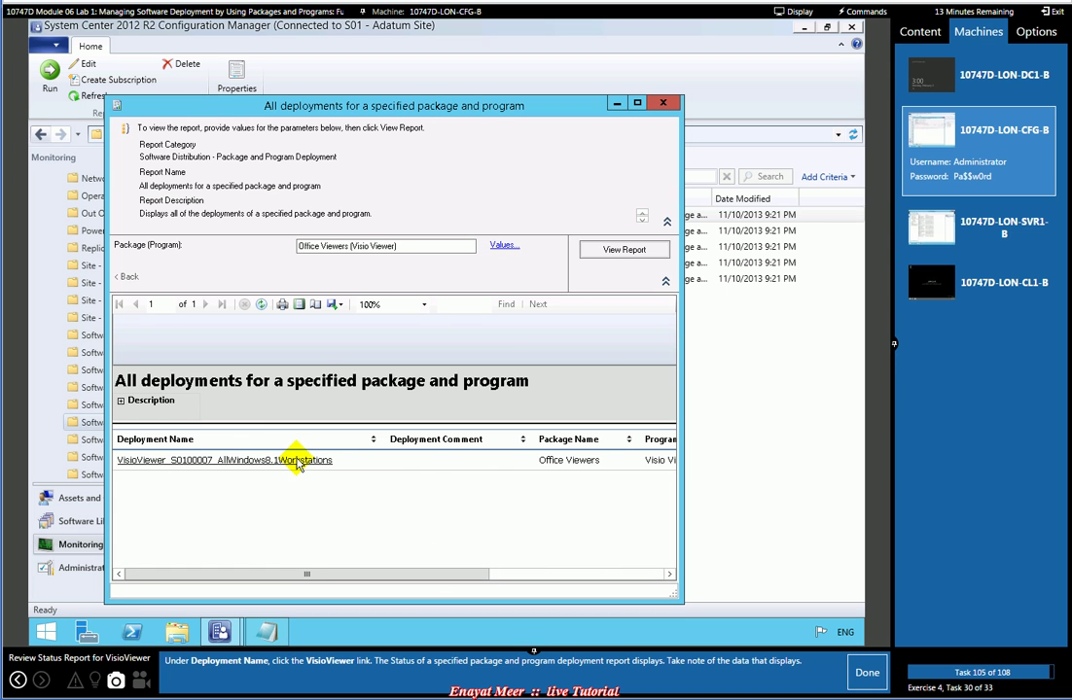
pyautogui.click(144, 462)
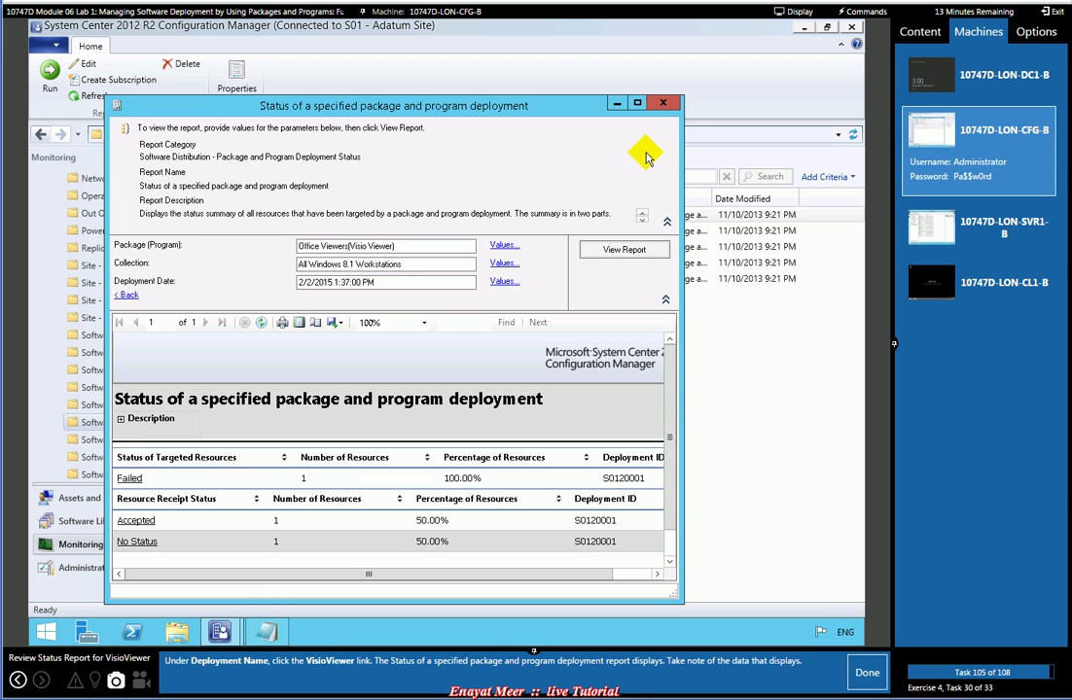
pyautogui.click(636, 103)
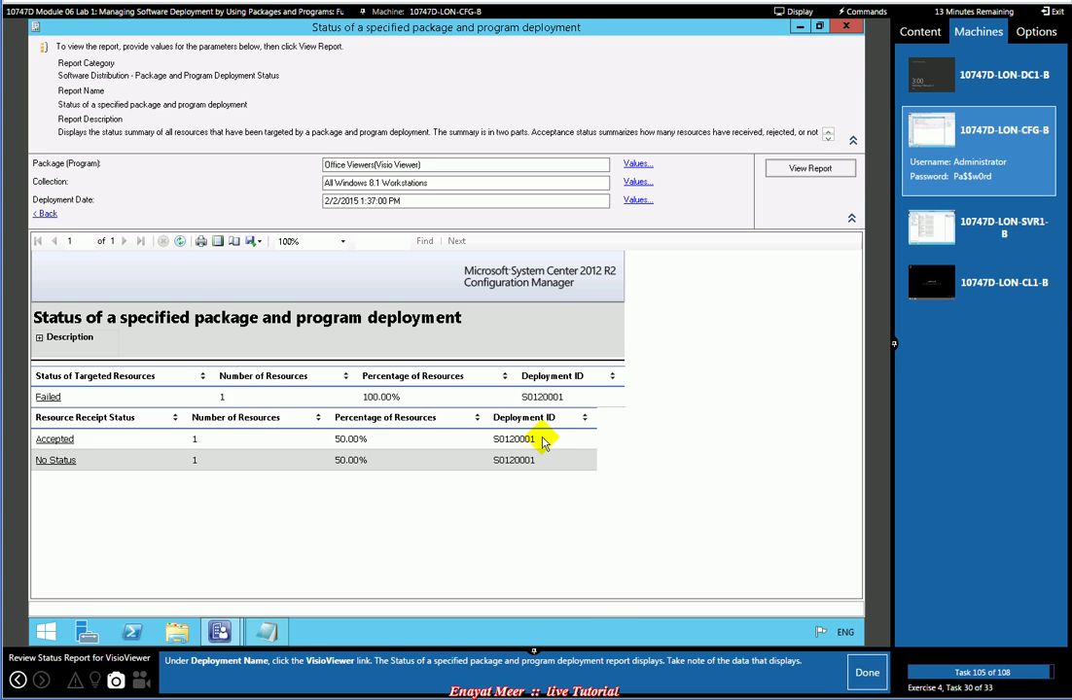
# Append "it seems 2nd one is timed out but, you may get the concept." to the Notepad refresh line and mark two lab tasks done
pyautogui.click(266, 632)
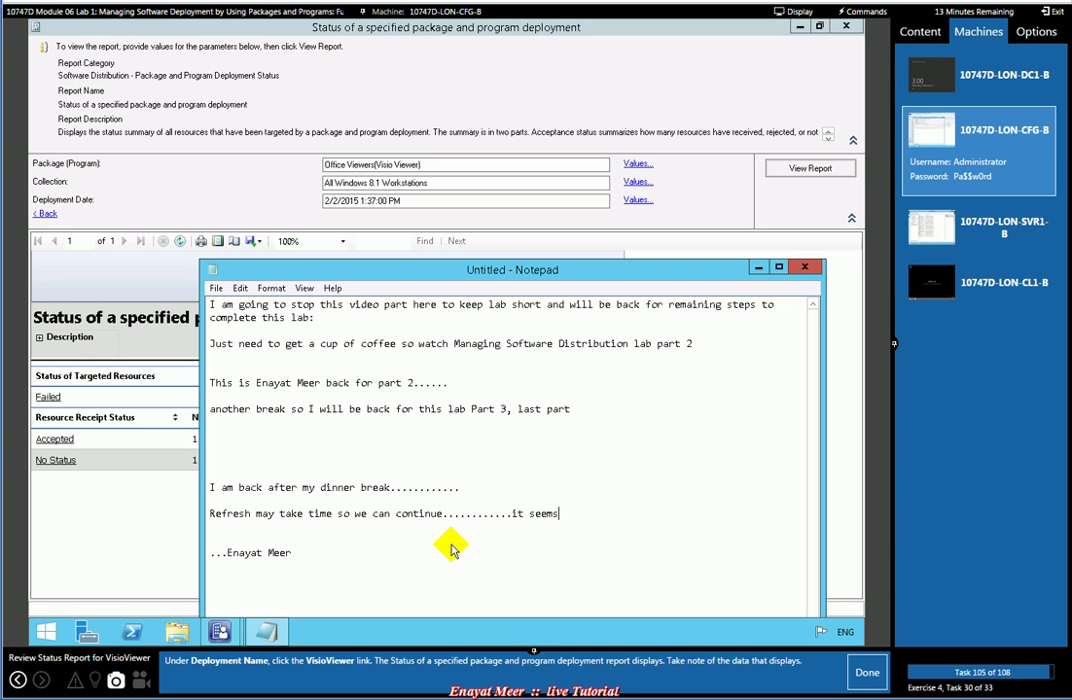
pyautogui.write('it seems 2nd one is timed out bu')
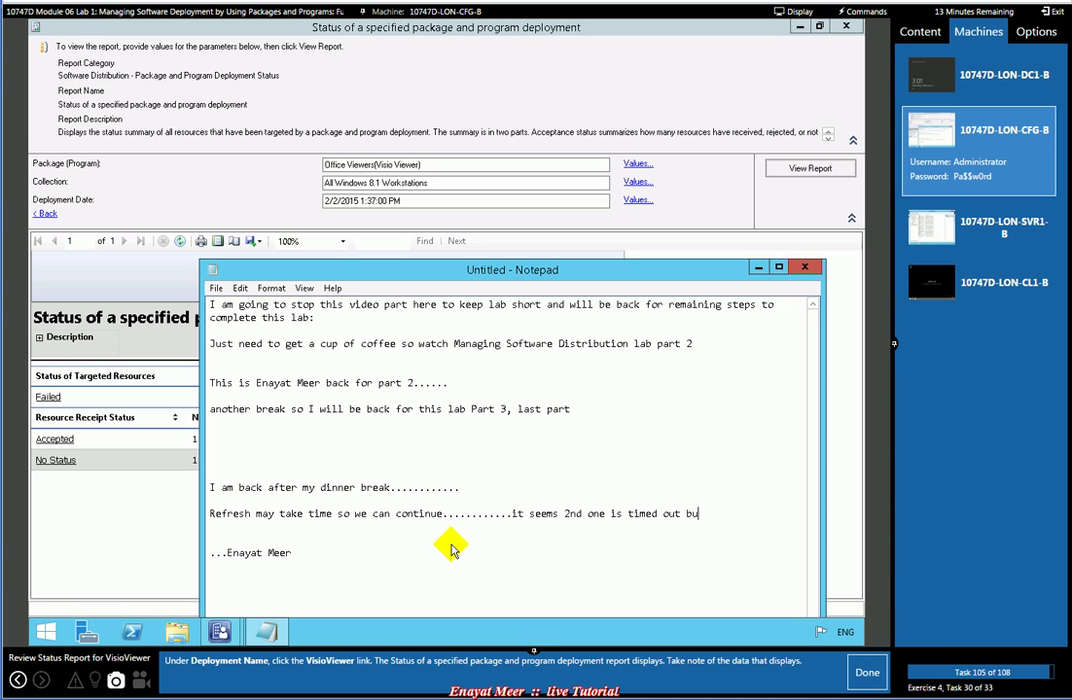
pyautogui.write('t, you may get the concept.')
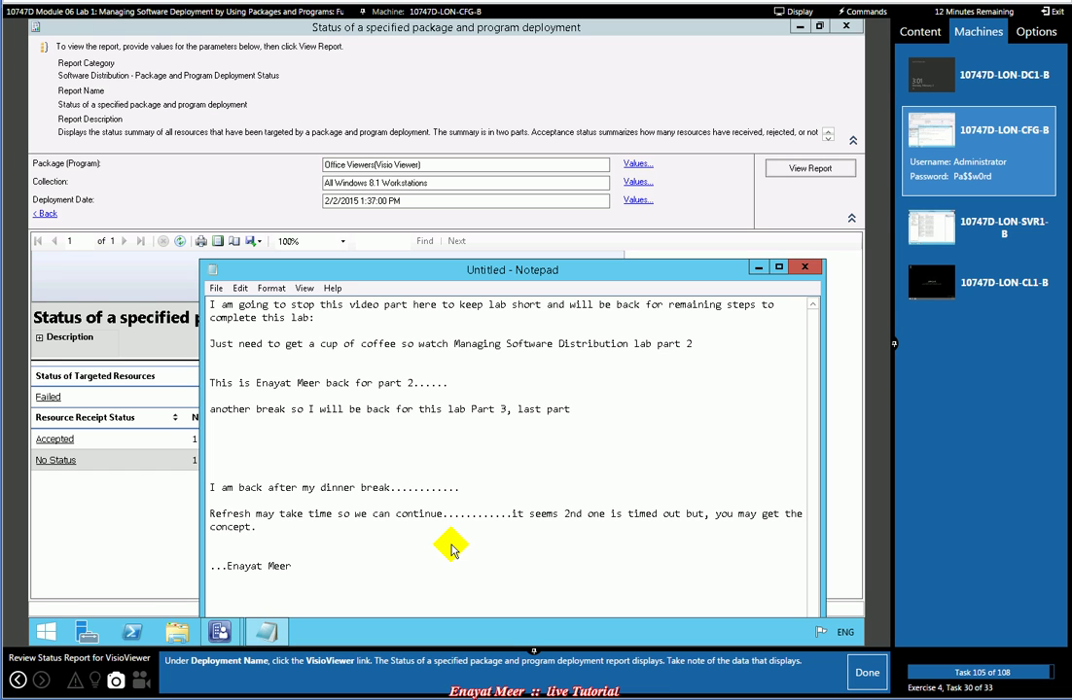
pyautogui.click(161, 530)
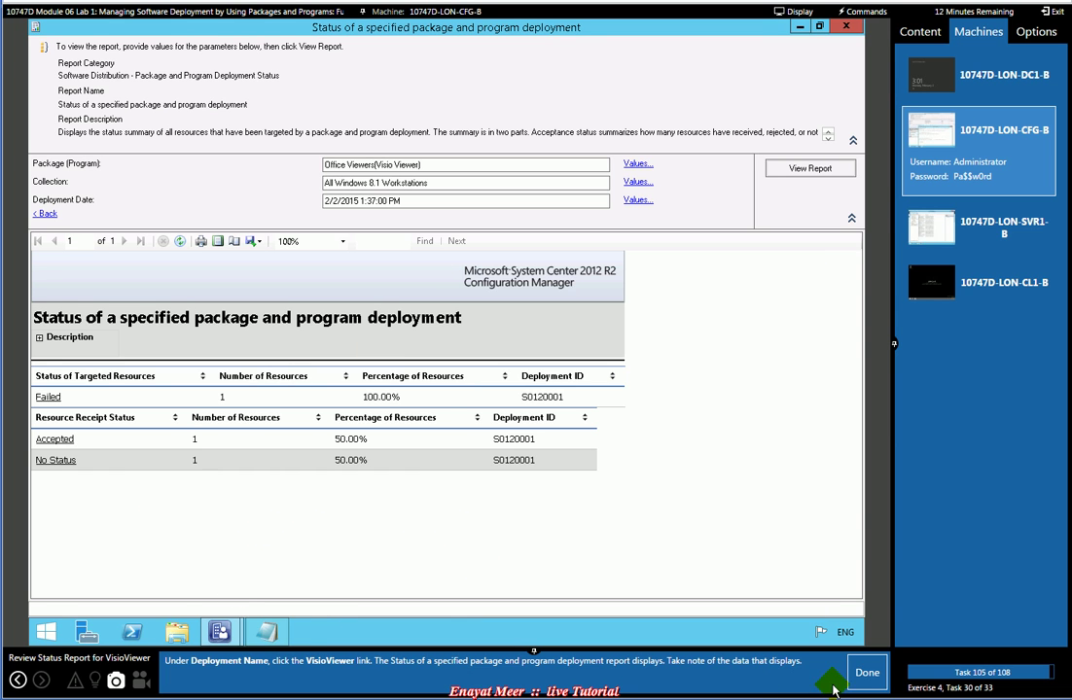
pyautogui.click(866, 672)
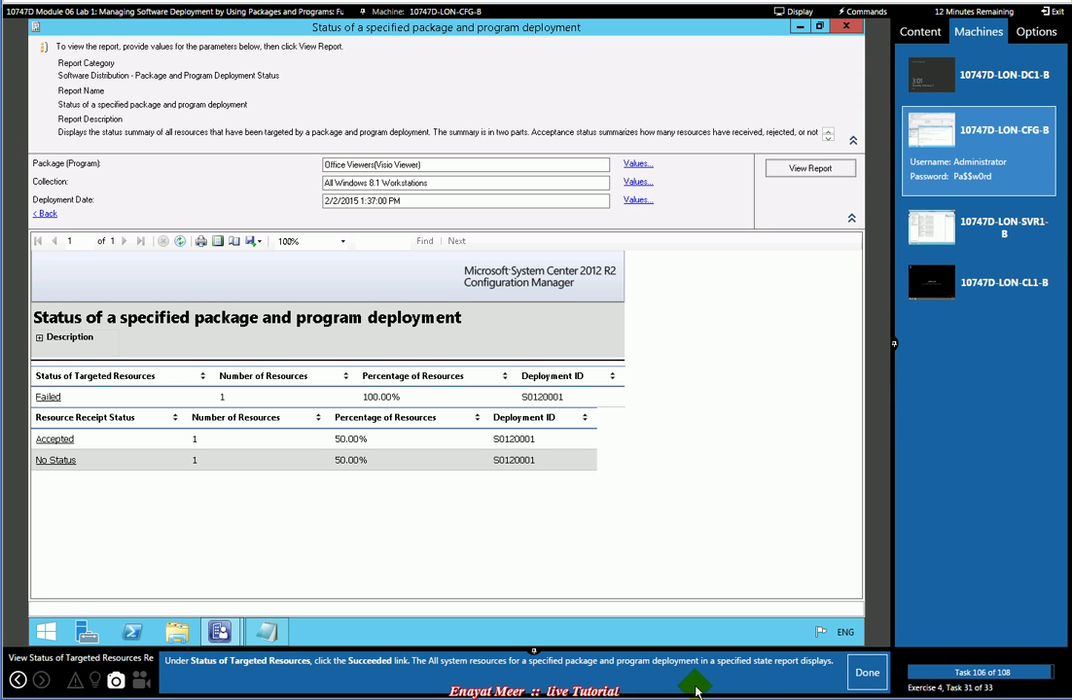
pyautogui.click(867, 674)
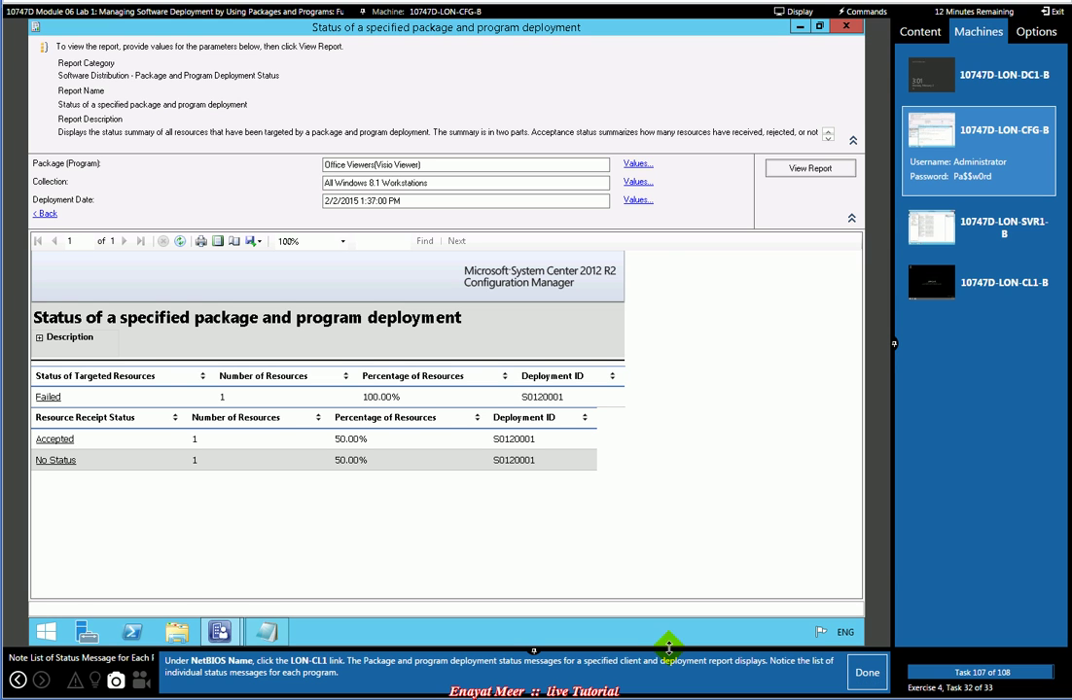
# Drill into the Accepted resources of the Visio Viewer deployment, review the report's columns, and open LON-CL1's status messages
pyautogui.click(54, 440)
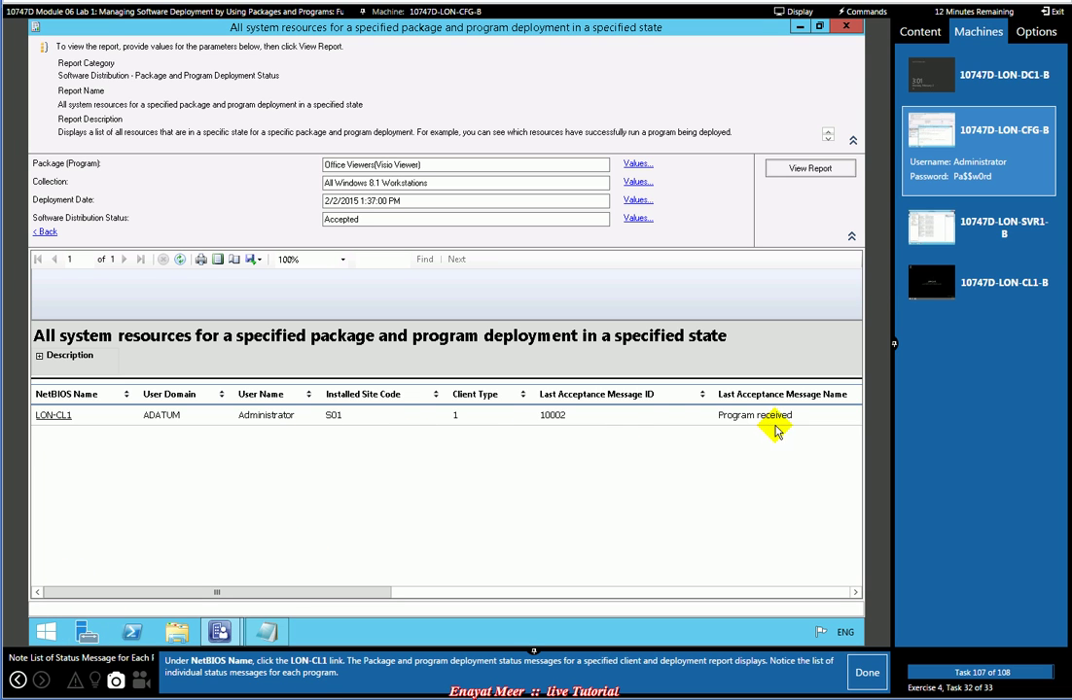
pyautogui.moveTo(374, 592)
pyautogui.mouseDown()
pyautogui.moveTo(747, 595)
pyautogui.moveTo(367, 593)
pyautogui.mouseUp()
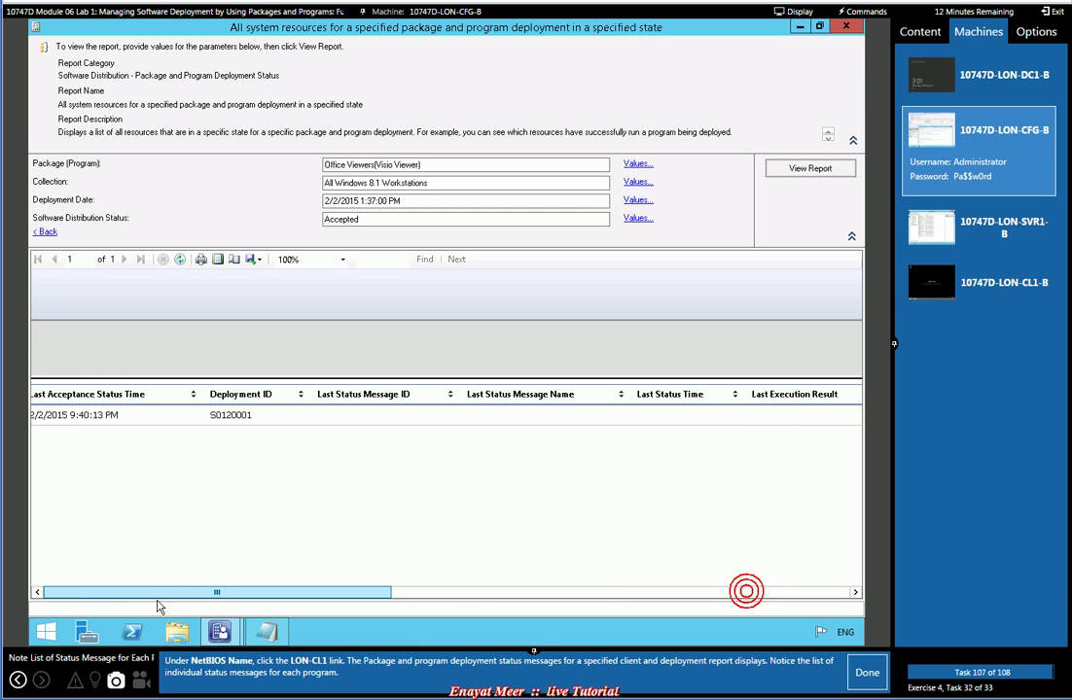
pyautogui.click(50, 417)
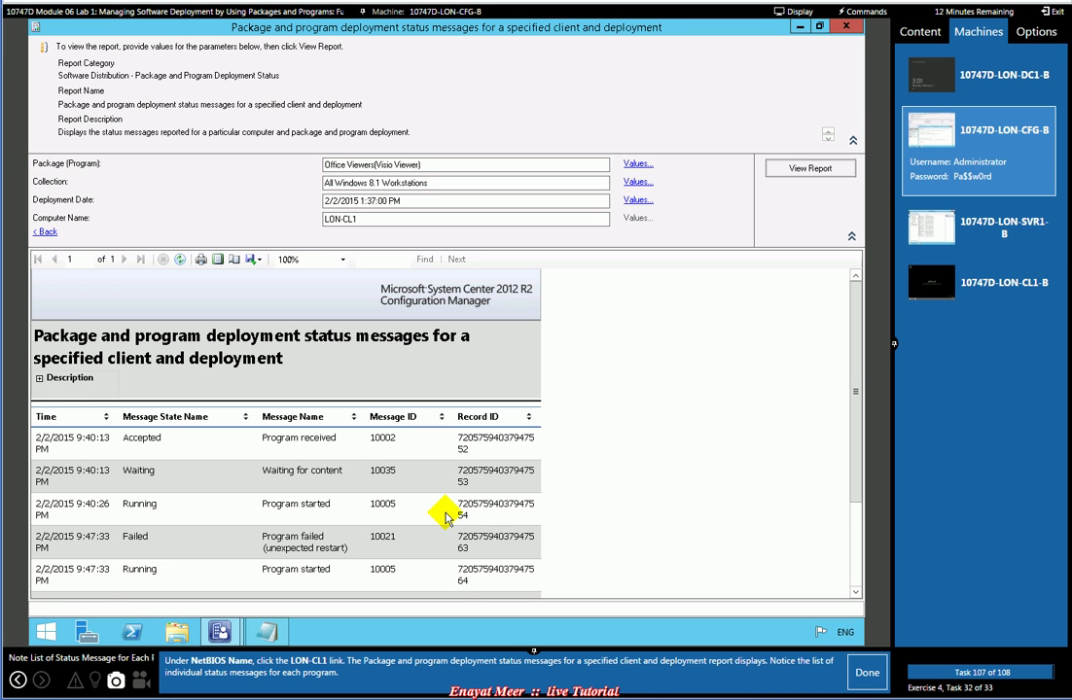
# Review the list of individual deployment status messages for LON-CL1 and mark the lab task done
pyautogui.scroll(-1, 628, 469)
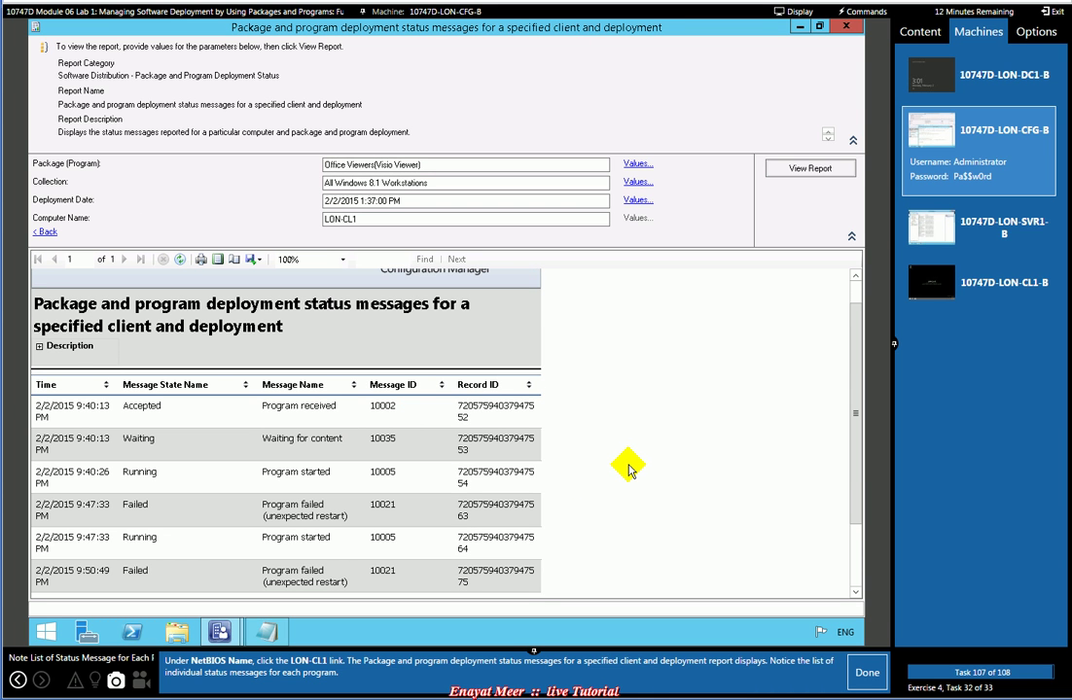
pyautogui.scroll(-1, 627, 469)
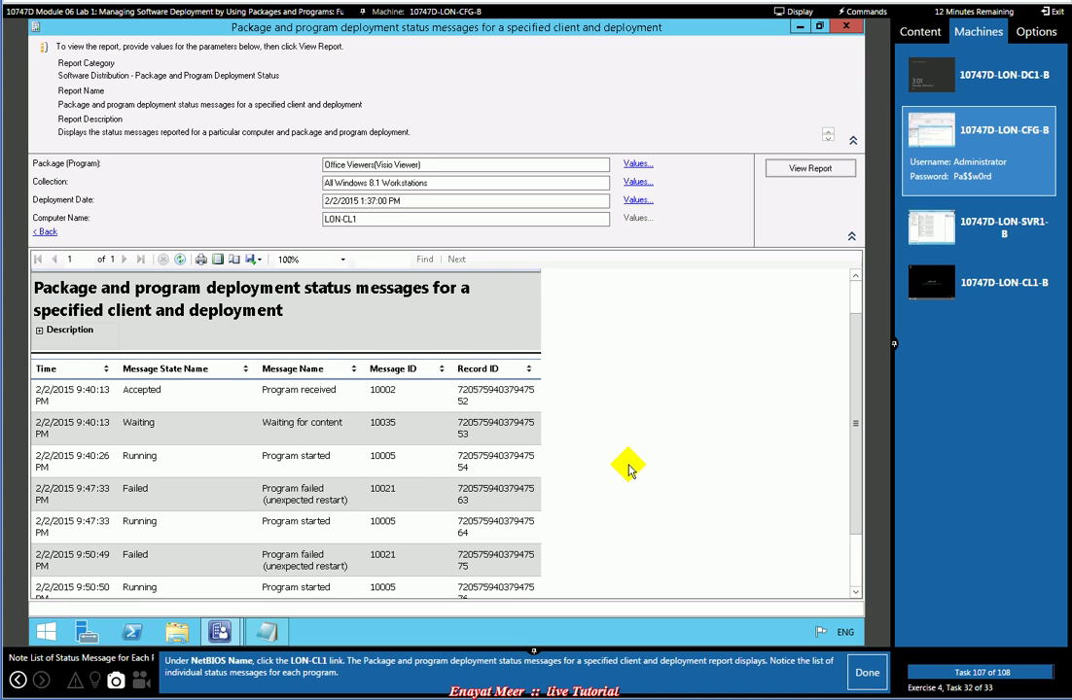
pyautogui.scroll(-1, 627, 469)
pyautogui.scroll(-1, 628, 469)
pyautogui.scroll(-1, 627, 469)
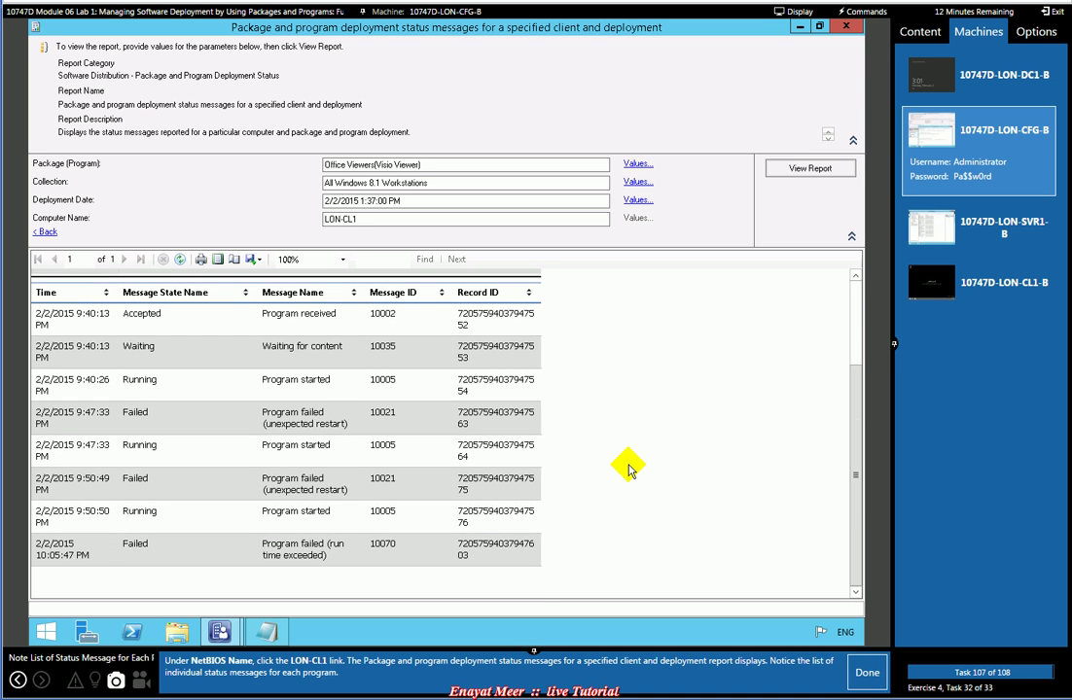
pyautogui.click(858, 682)
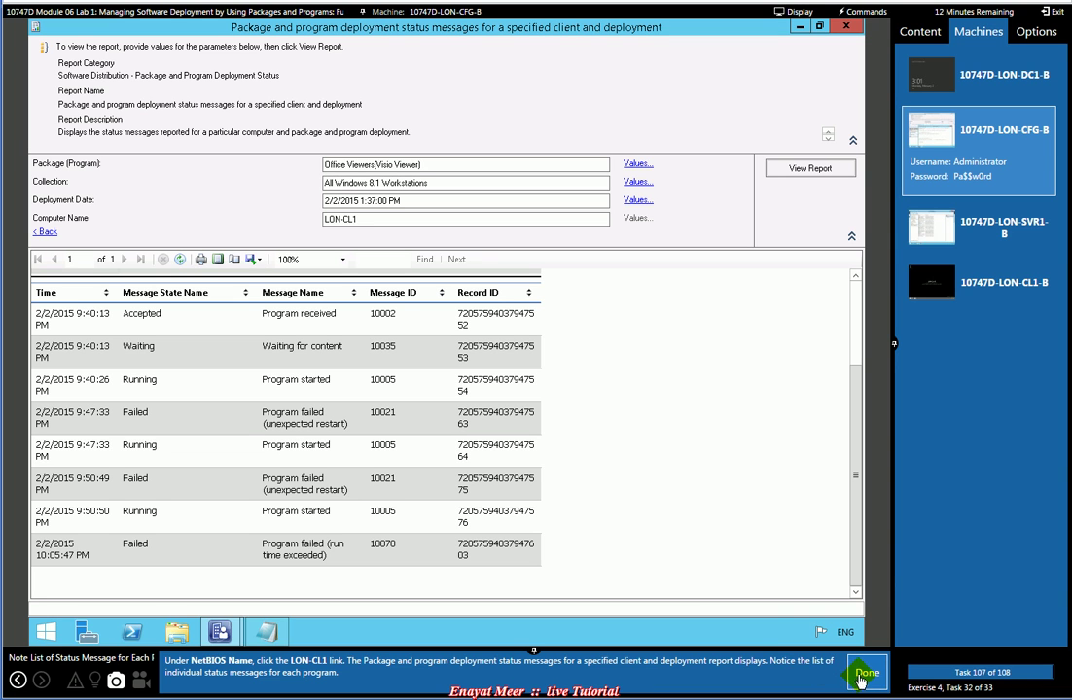
pyautogui.click(860, 680)
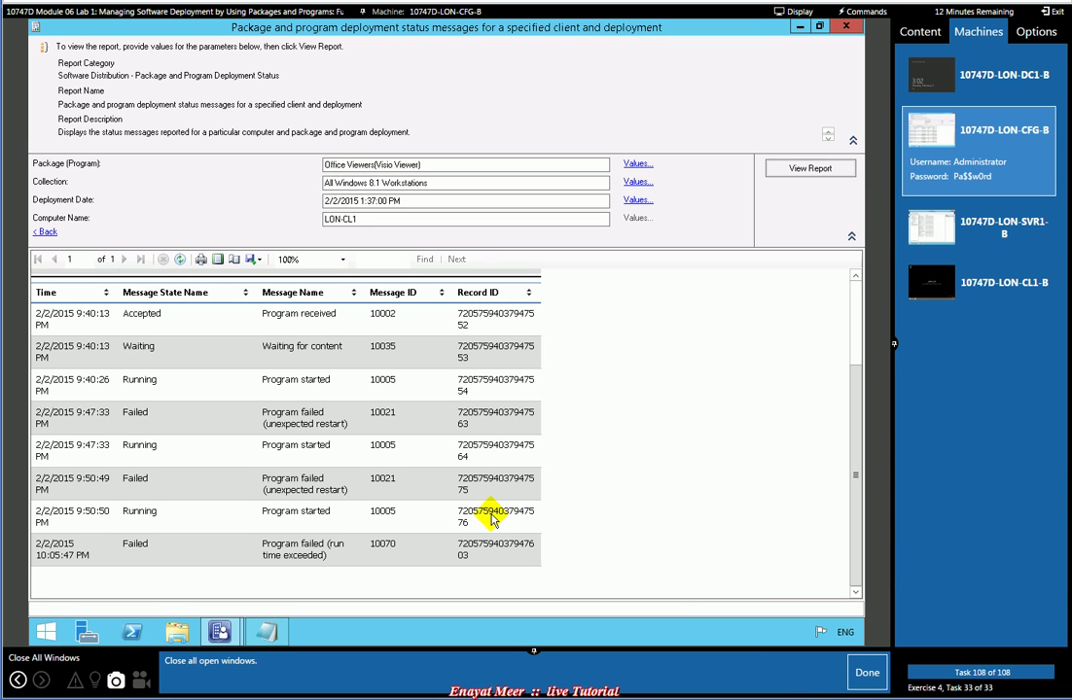
# Add the line "All lab steps are completed" followed by a row of dots above the signature in the Notepad notes
pyautogui.click(267, 633)
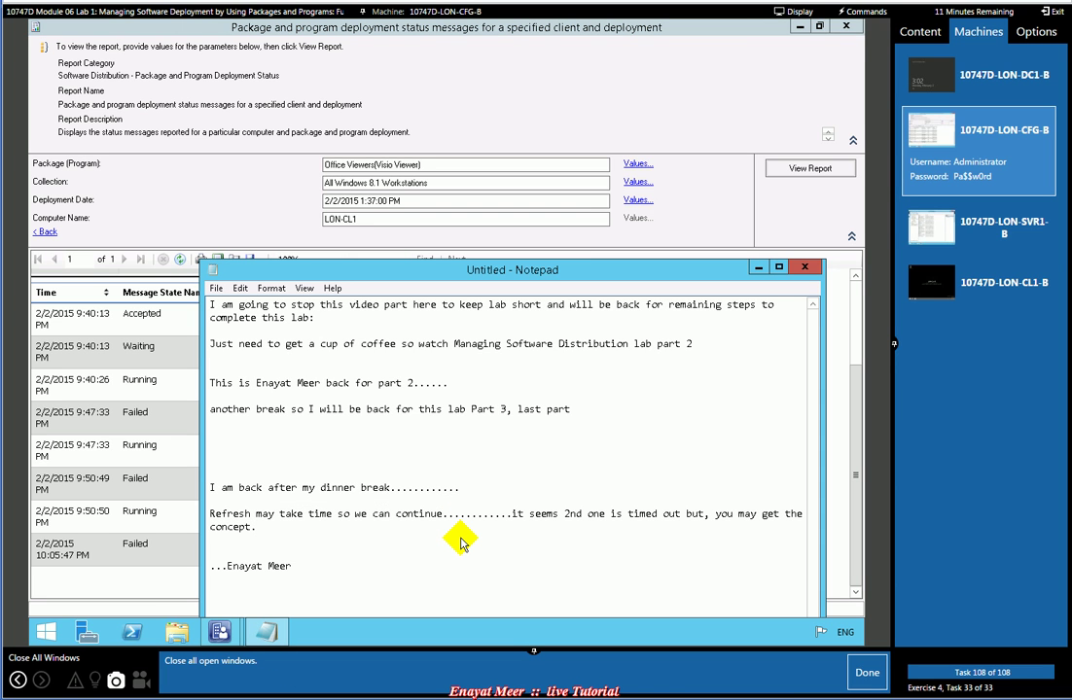
pyautogui.press('Return')
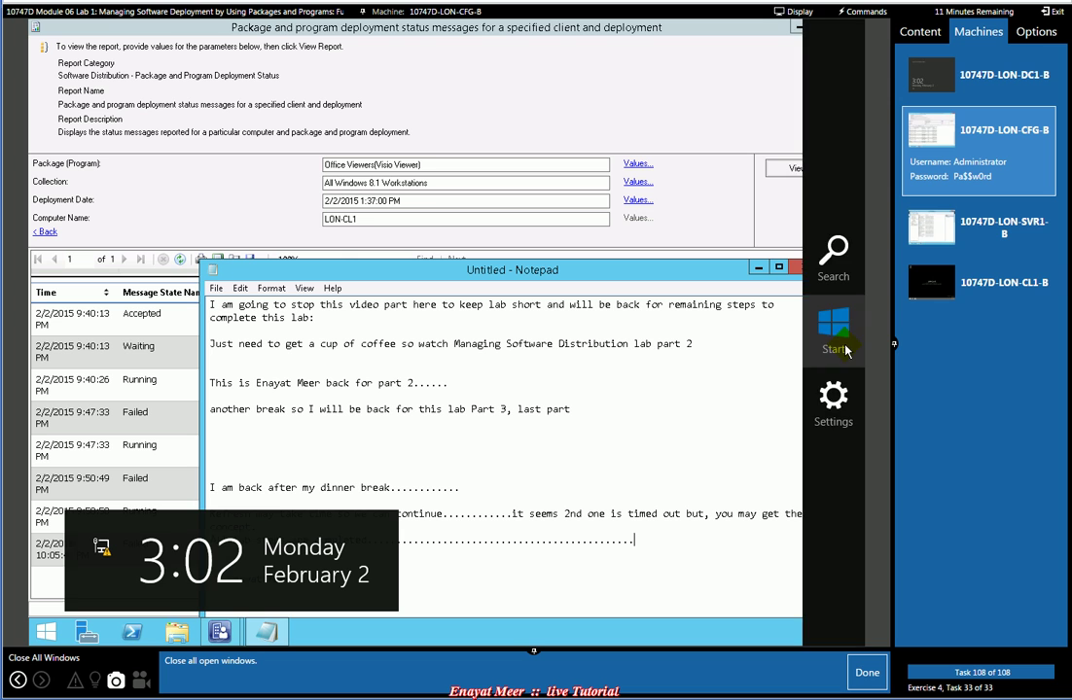
pyautogui.click(506, 345)
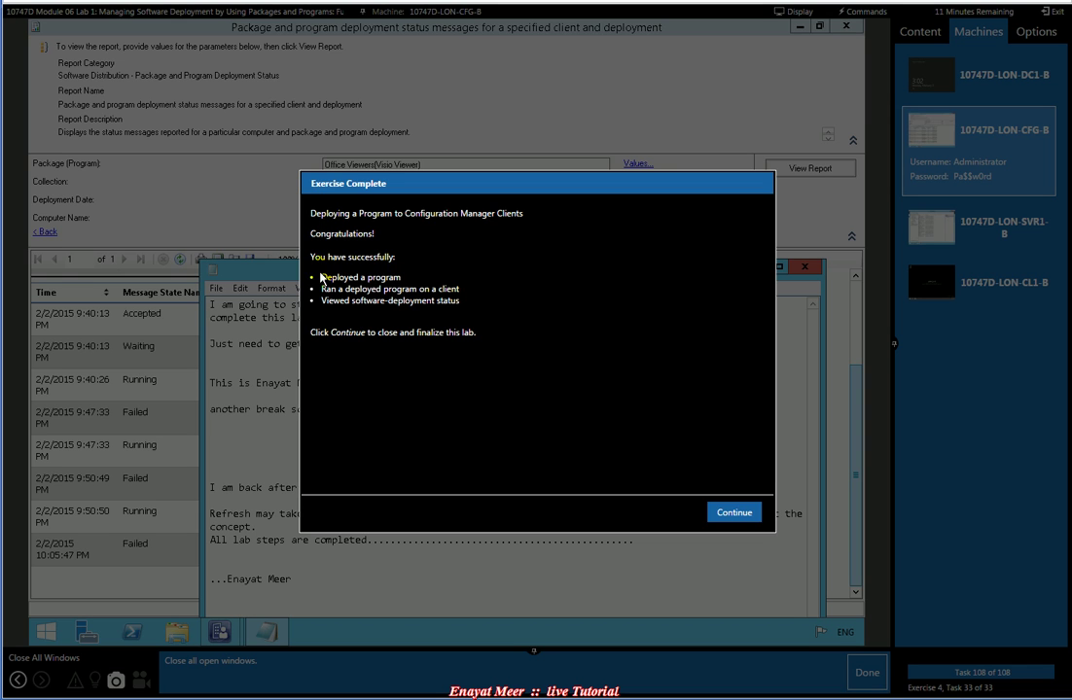
# Highlight the accomplishments listed for the completed exercise and continue to close and finalize the lab
pyautogui.moveTo(324, 281); pyautogui.dragTo(465, 301)
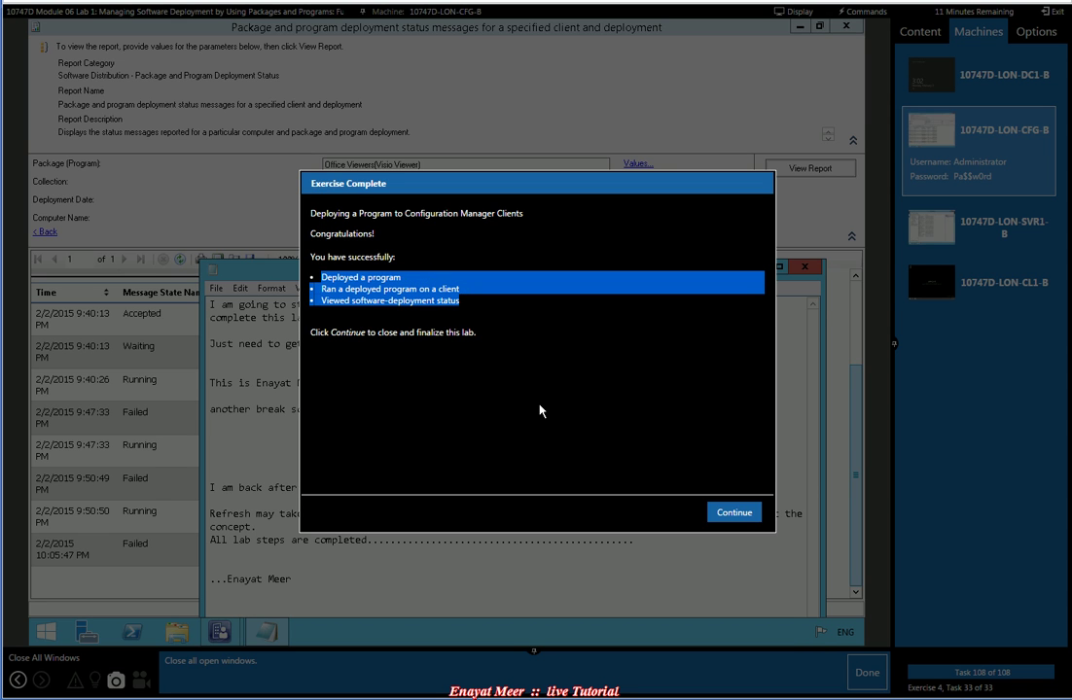
pyautogui.click(744, 510)
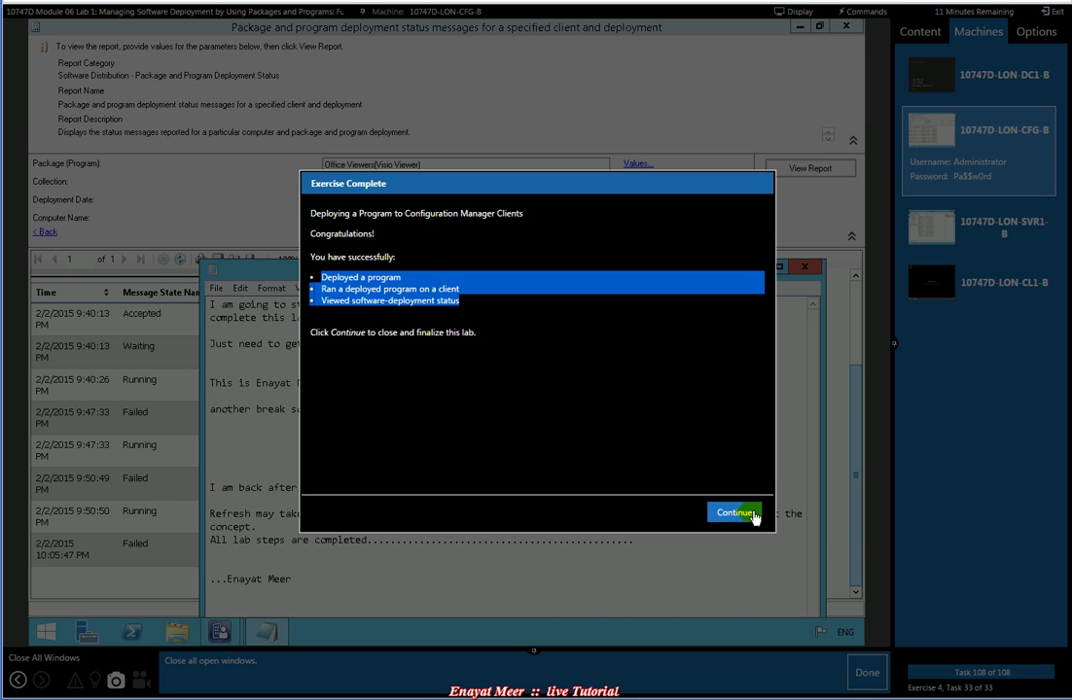